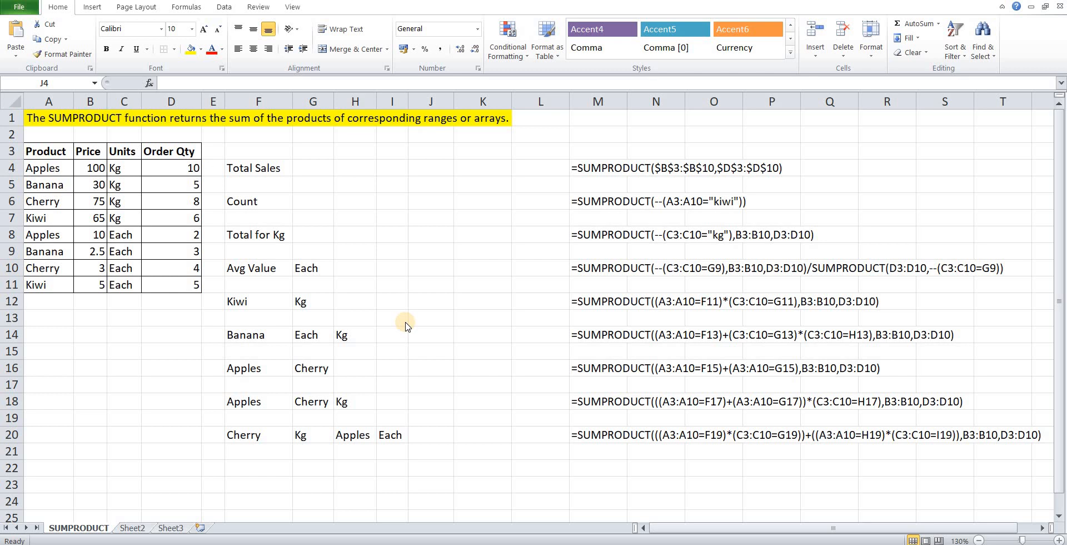
Start a SUMPRODUCT formula in J4 for Total Sales with the price range B4:B11 as the first array.
{"action": "left_click", "coordinate": [475, 190]}
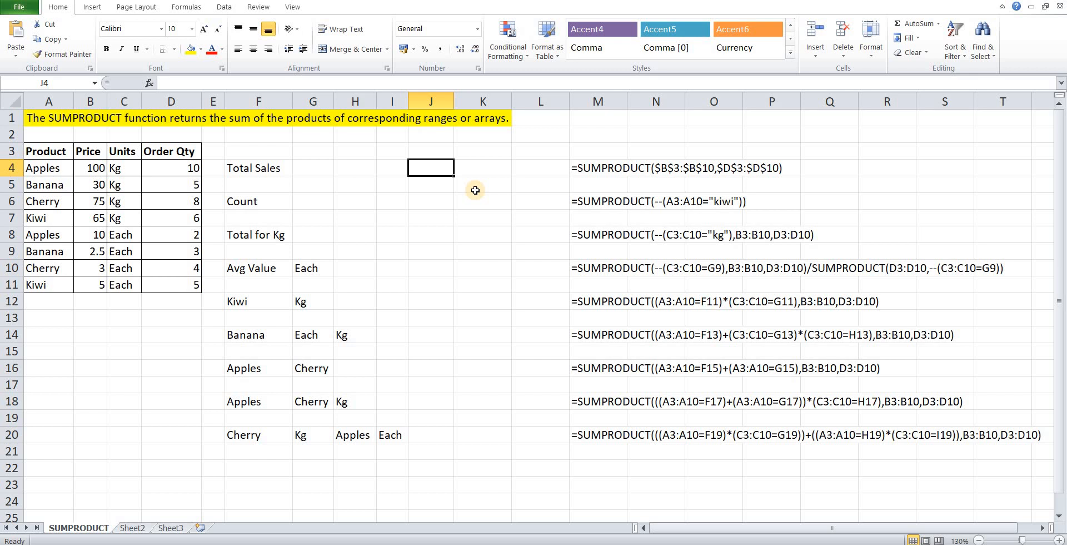
{"action": "type", "text": "=sumpr"}
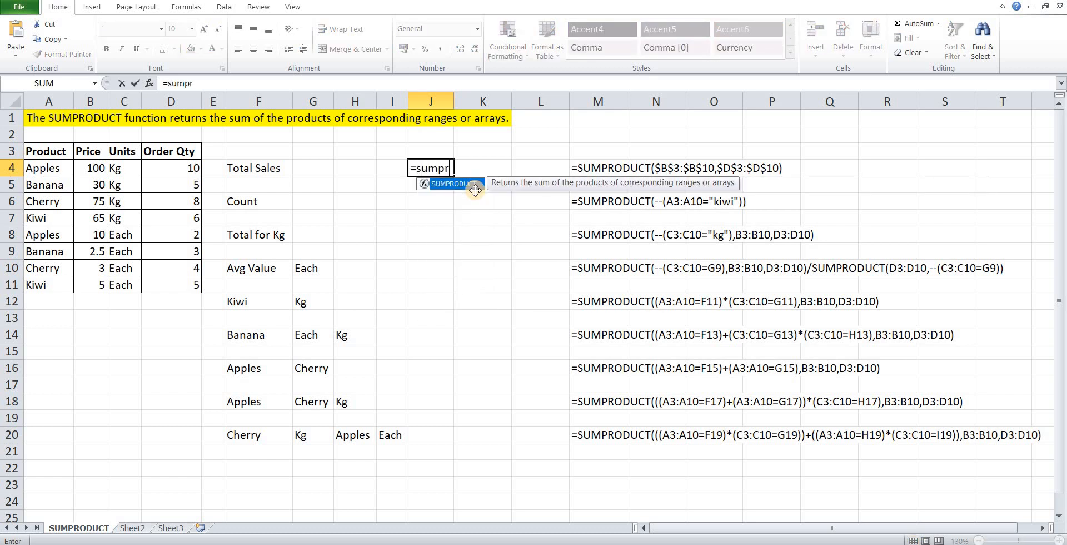
{"action": "double_click", "coordinate": [475, 189]}
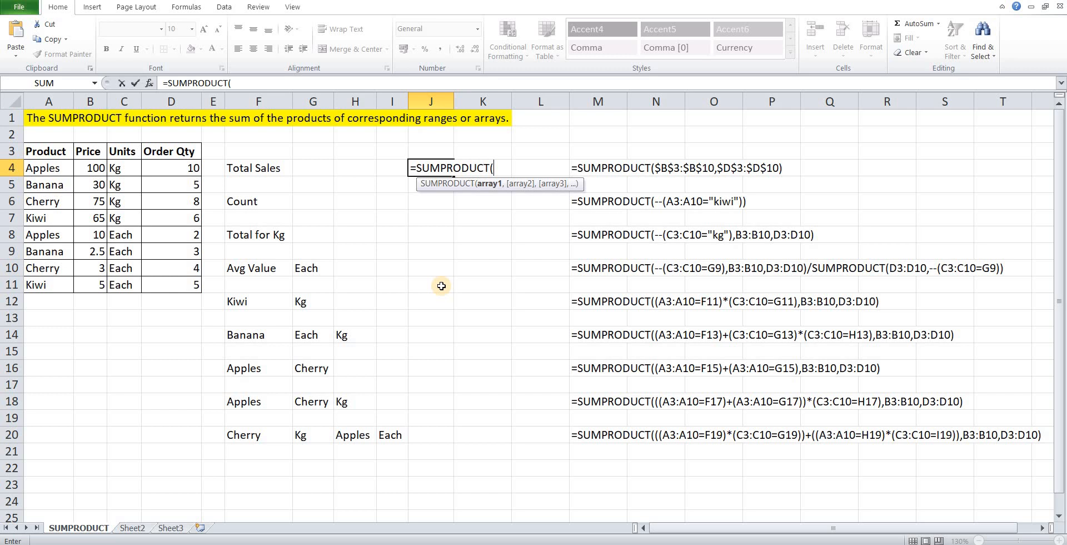
{"action": "key", "text": "Left"}
{"action": "key", "text": "Left"}
{"action": "key", "text": "Left"}
{"action": "key", "text": "Left"}
{"action": "key", "text": "Left"}
{"action": "key", "text": "Left"}
{"action": "key", "text": "Left"}
{"action": "key", "text": "Left"}
{"action": "key", "text": "ctrl+shift+Down"}
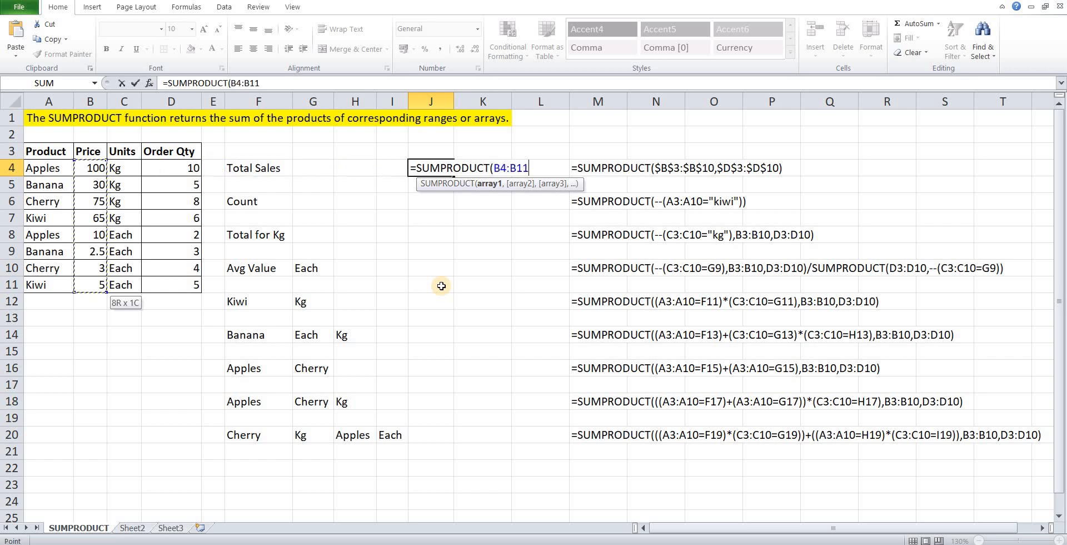
Add the order quantities D4:D11 as the second array and complete the Total Sales formula in J4.
{"action": "type", "text": ","}
{"action": "key", "text": "Left"}
{"action": "key", "text": "Left"}
{"action": "key", "text": "Left"}
{"action": "key", "text": "Left"}
{"action": "key", "text": "Left"}
{"action": "key", "text": "Left"}
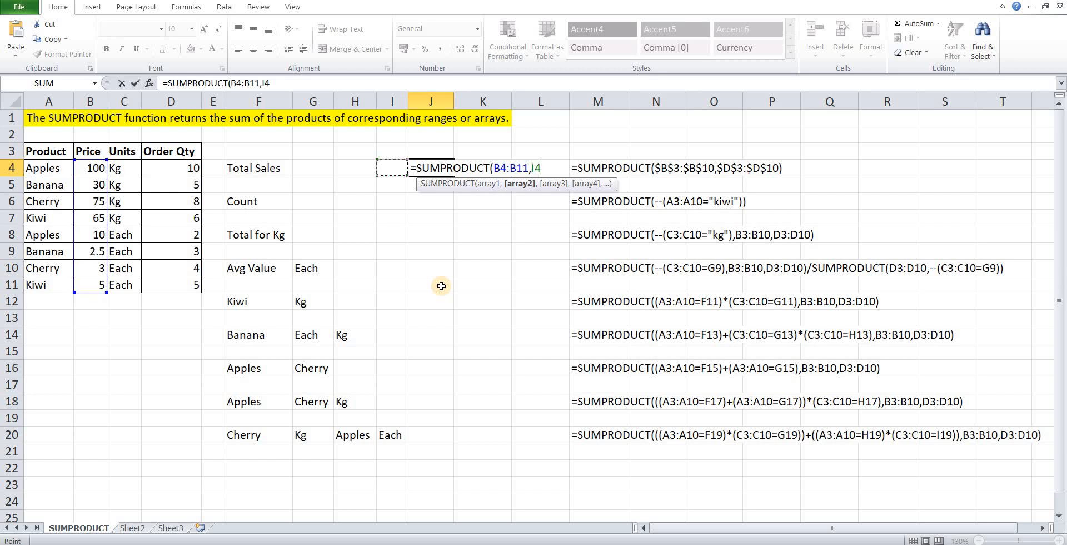
{"action": "key", "text": "ctrl+shift+Down"}
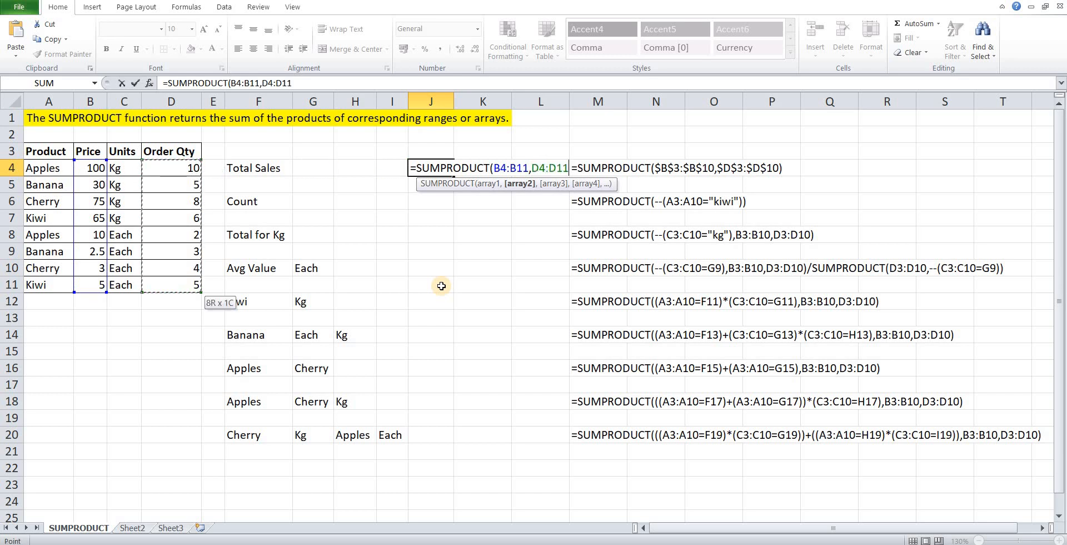
{"action": "type", "text": ")"}
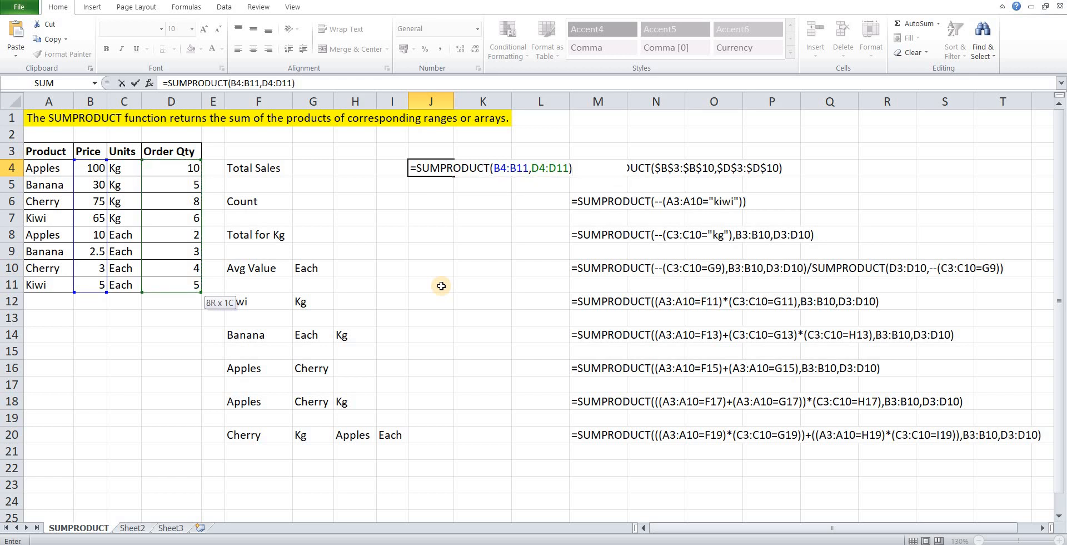
{"action": "key", "text": "Return"}
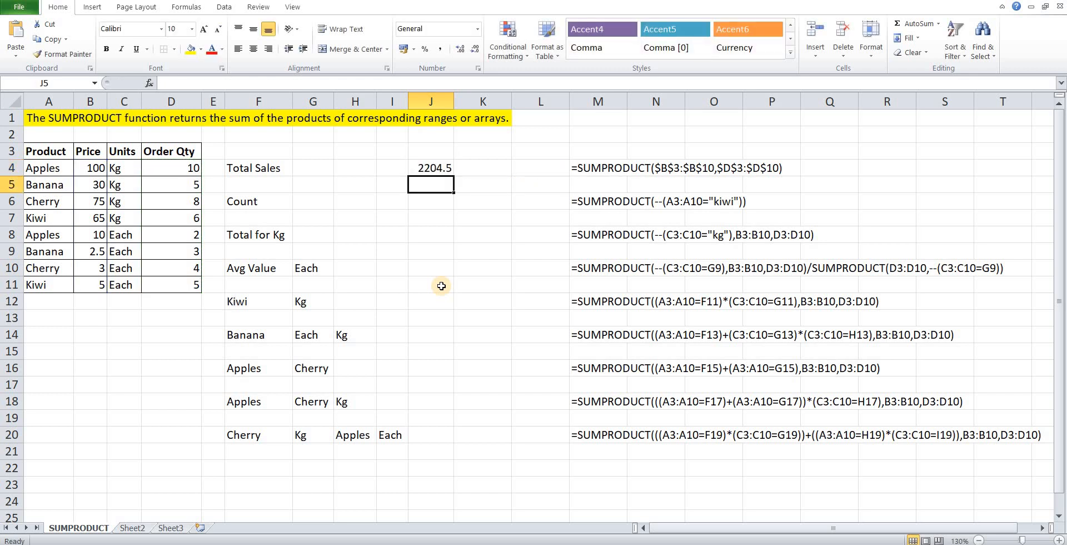
Start the Count formula in J6 as =SUMPRODUCT(--( with the product range A4:A11 in the inner bracket.
{"action": "key", "text": "Down"}
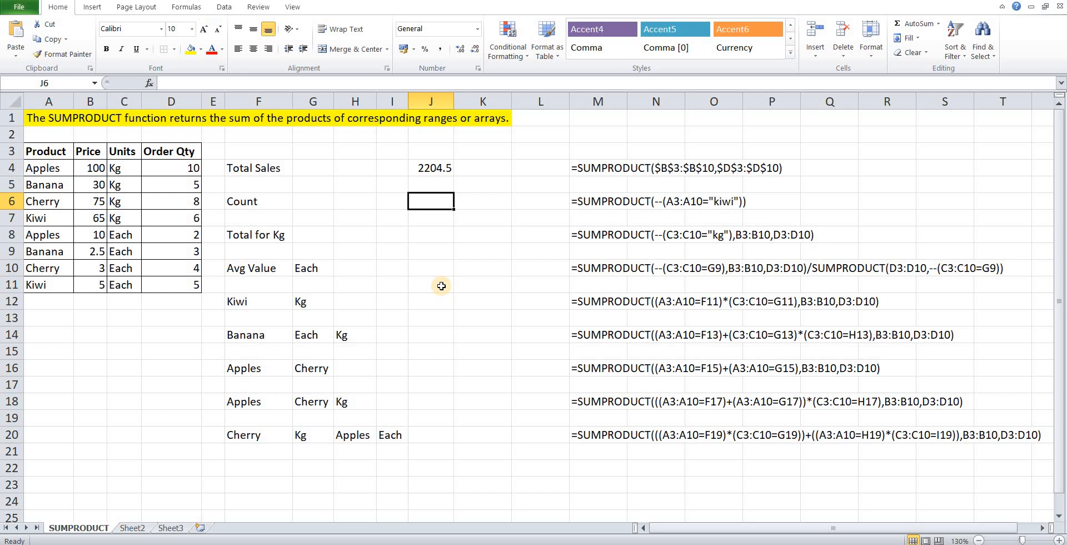
{"action": "type", "text": "="}
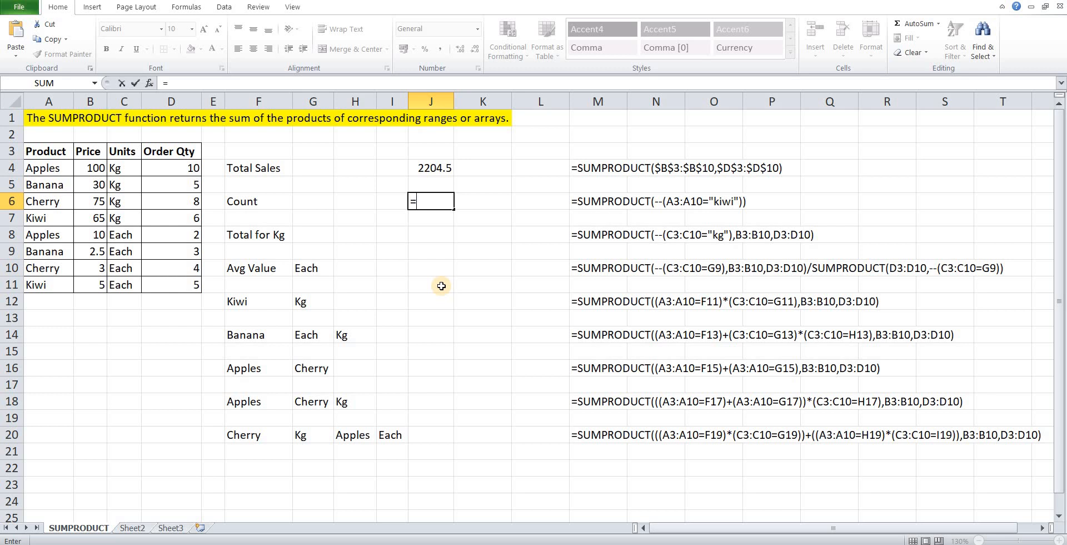
{"action": "type", "text": "sump"}
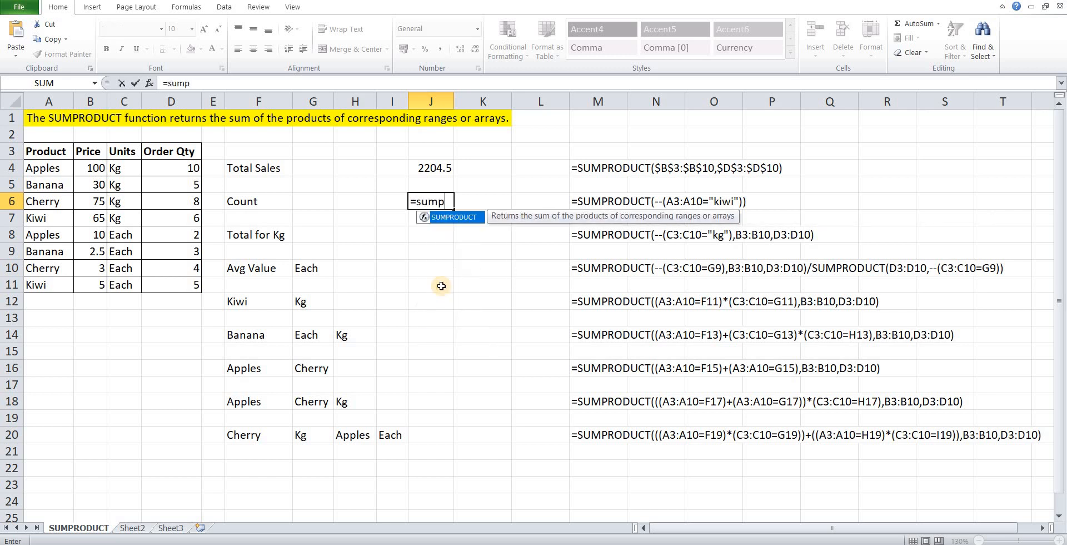
{"action": "type", "text": "ro"}
{"action": "key", "text": "Tab"}
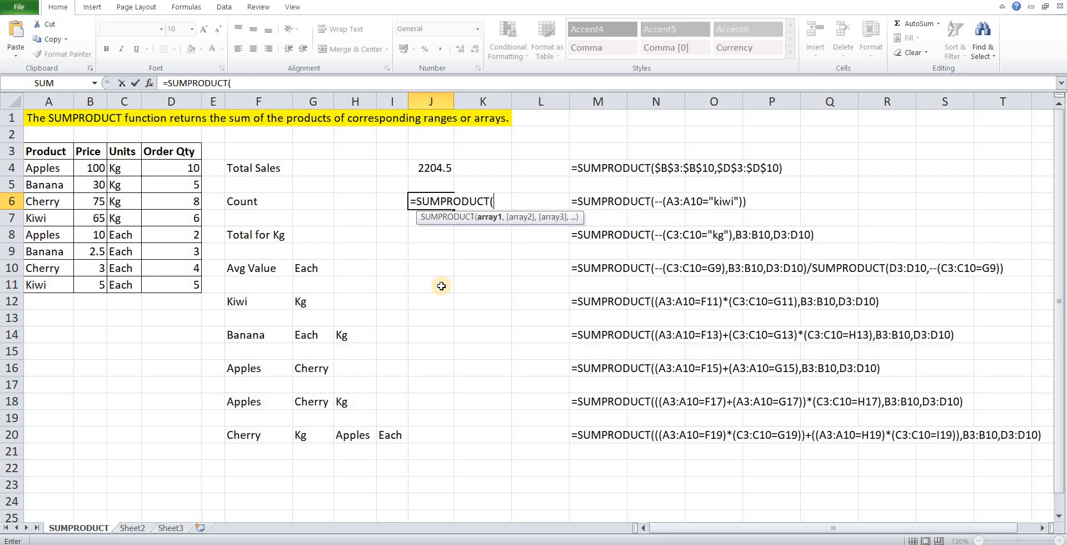
{"action": "type", "text": "--"}
{"action": "type", "text": "("}
{"action": "key", "text": "Left"}
{"action": "key", "text": "Left"}
{"action": "key", "text": "Left"}
{"action": "key", "text": "Left"}
{"action": "key", "text": "Left"}
{"action": "key", "text": "Left"}
{"action": "key", "text": "Left"}
{"action": "key", "text": "Left"}
{"action": "key", "text": "Left"}
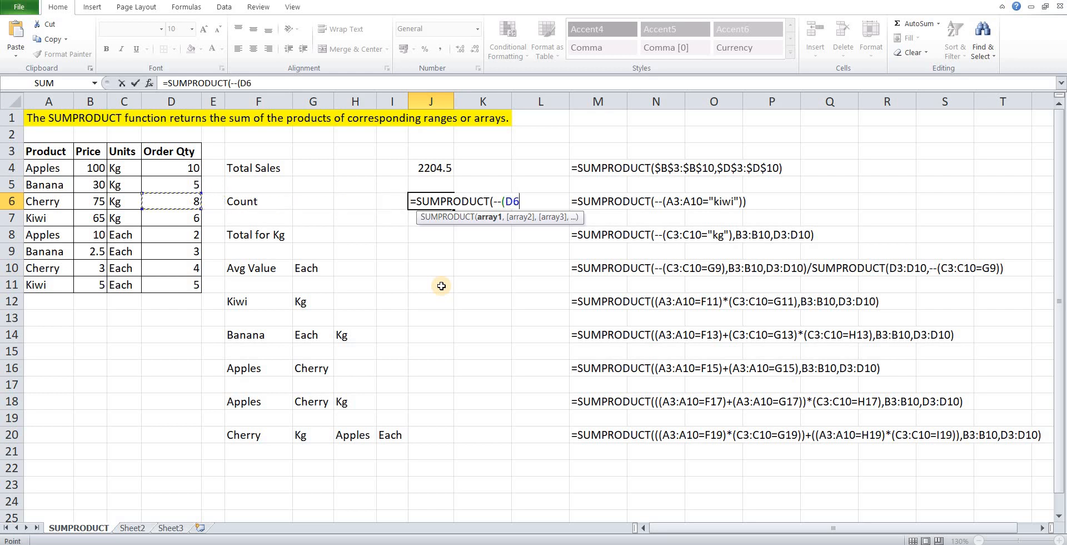
{"action": "key", "text": "Up"}
{"action": "key", "text": "Up"}
{"action": "key", "text": "shift+Down"}
{"action": "key", "text": "shift+Down"}
{"action": "key", "text": "shift+Down"}
{"action": "key", "text": "shift+Down"}
{"action": "key", "text": "shift+Down"}
{"action": "key", "text": "shift+Down"}
{"action": "key", "text": "shift+Down"}
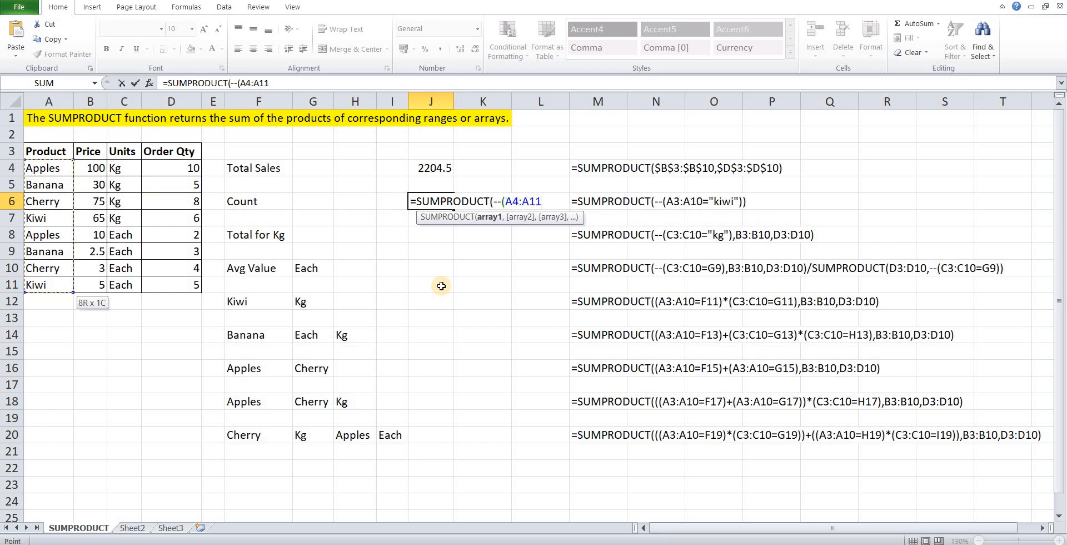
Compare the product range with "apples" and complete the Count formula as =SUMPRODUCT(--(A4:A11="apples")).
{"action": "type", "text": "=\""}
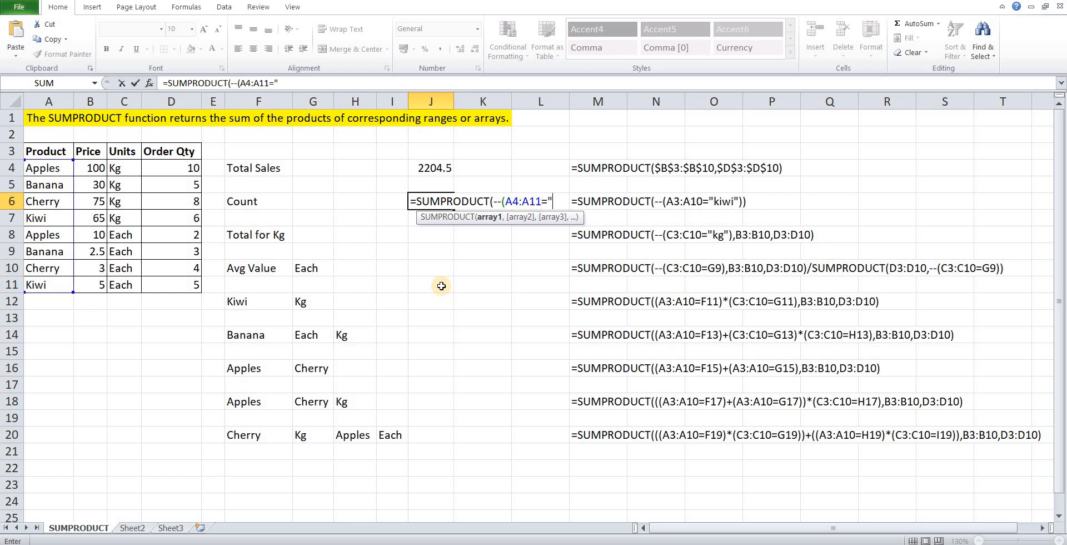
{"action": "type", "text": "aaples"}
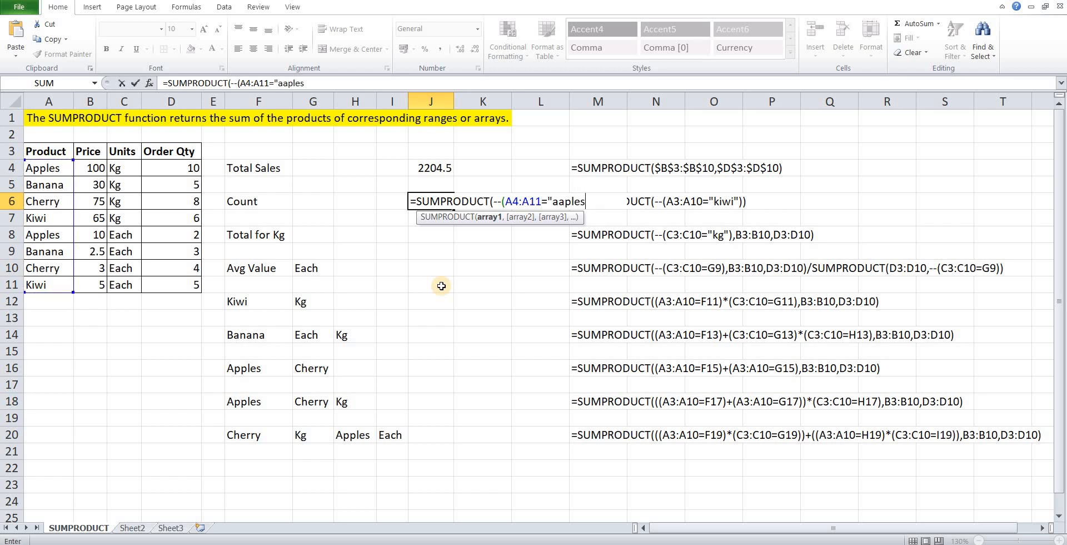
{"action": "key", "text": "BackSpace"}
{"action": "key", "text": "BackSpace"}
{"action": "key", "text": "BackSpace"}
{"action": "key", "text": "BackSpace"}
{"action": "key", "text": "BackSpace"}
{"action": "type", "text": "pples\"))"}
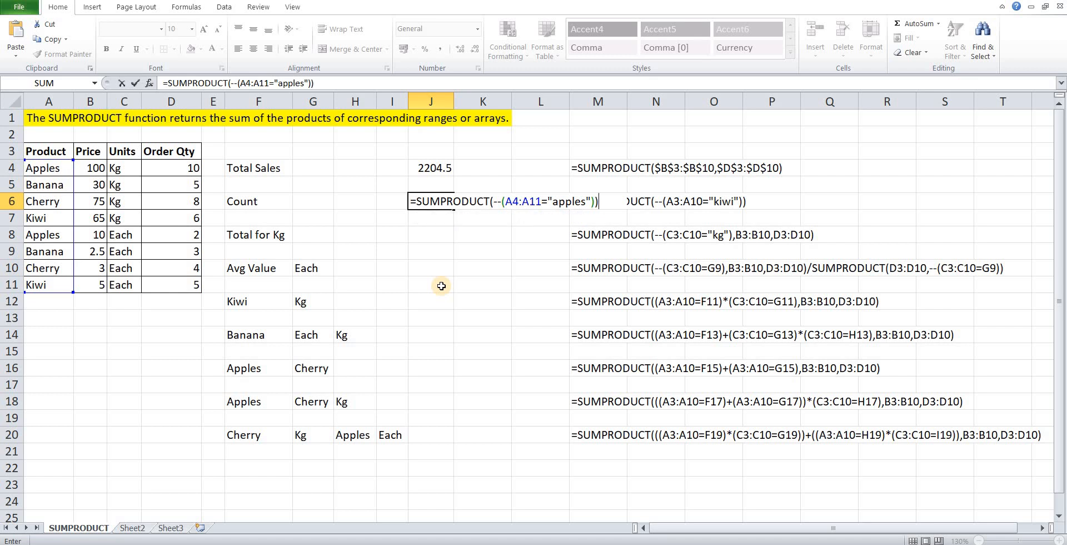
{"action": "key", "text": "Return"}
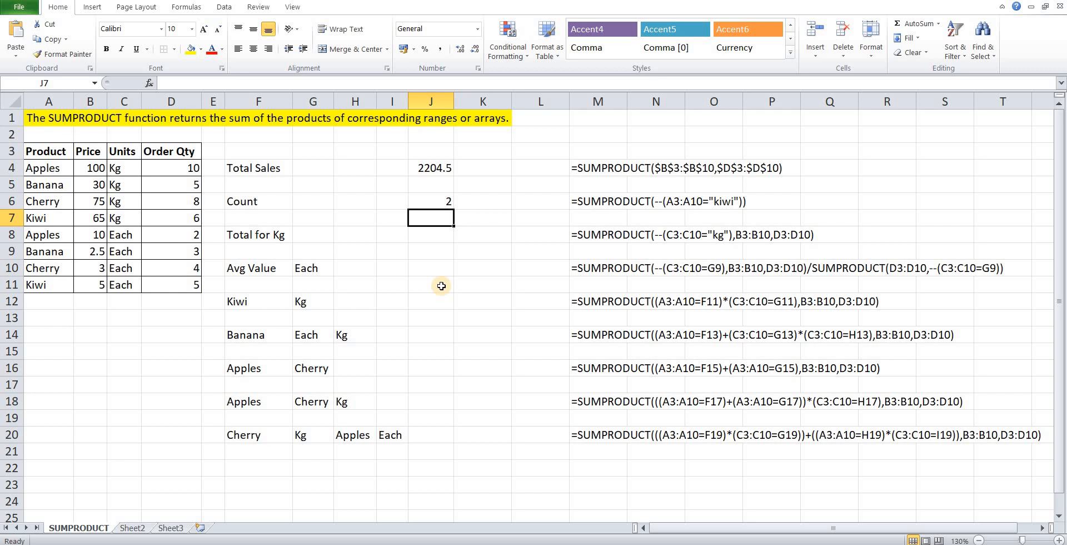
Start a SUMPRODUCT formula in J8 for Total for Kg with the condition --(C4:C11="kg") as the first array.
{"action": "key", "text": "Down"}
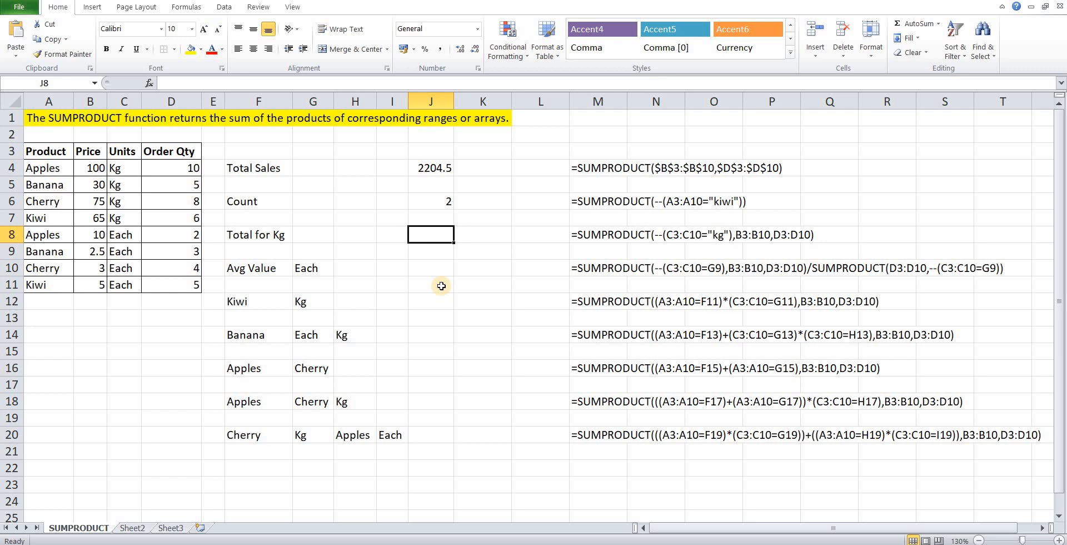
{"action": "type", "text": "="}
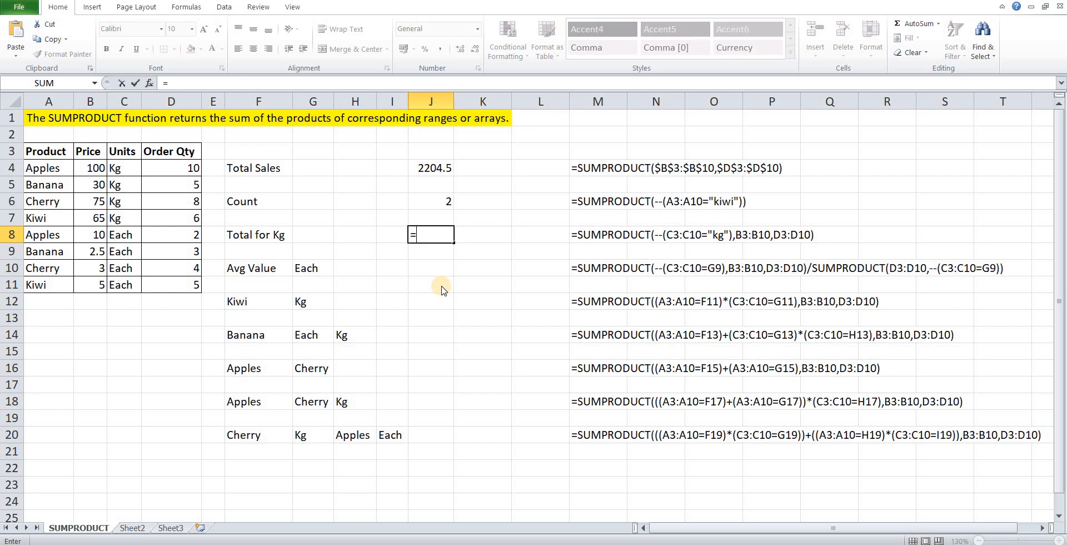
{"action": "type", "text": "sumpro"}
{"action": "key", "text": "Tab"}
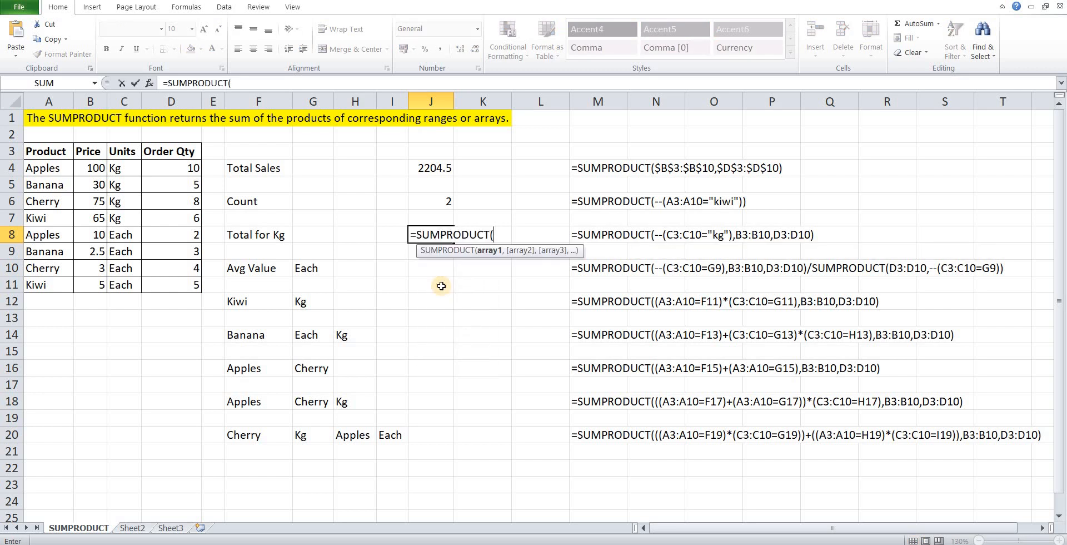
{"action": "type", "text": "--("}
{"action": "key", "text": "Left"}
{"action": "key", "text": "Left"}
{"action": "key", "text": "Left"}
{"action": "key", "text": "Left"}
{"action": "key", "text": "Left"}
{"action": "key", "text": "Left"}
{"action": "key", "text": "Left"}
{"action": "key", "text": "Up"}
{"action": "key", "text": "Up"}
{"action": "key", "text": "Up"}
{"action": "key", "text": "Up"}
{"action": "key", "text": "ctrl+shift+Down"}
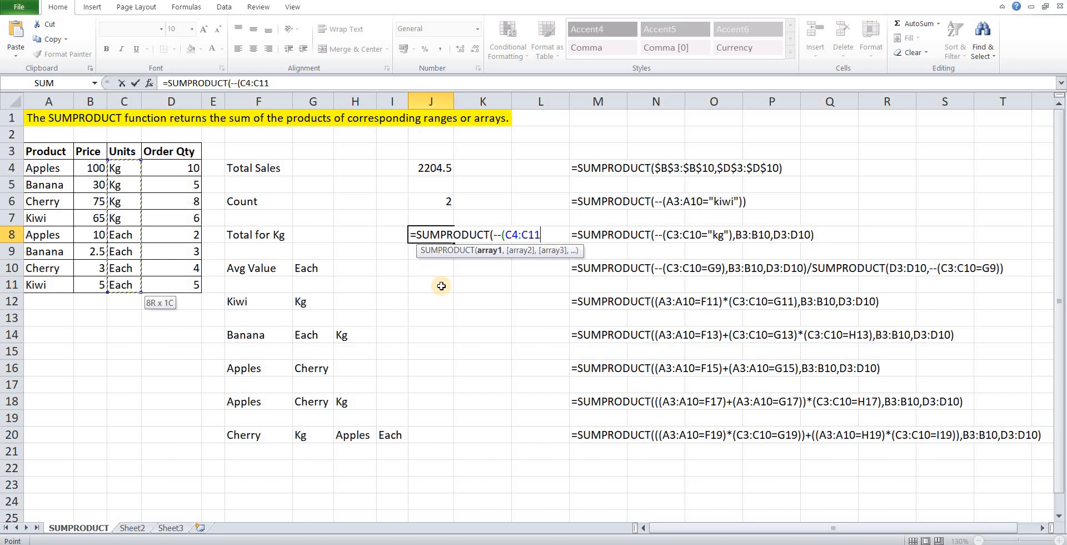
{"action": "type", "text": "=\"kg"}
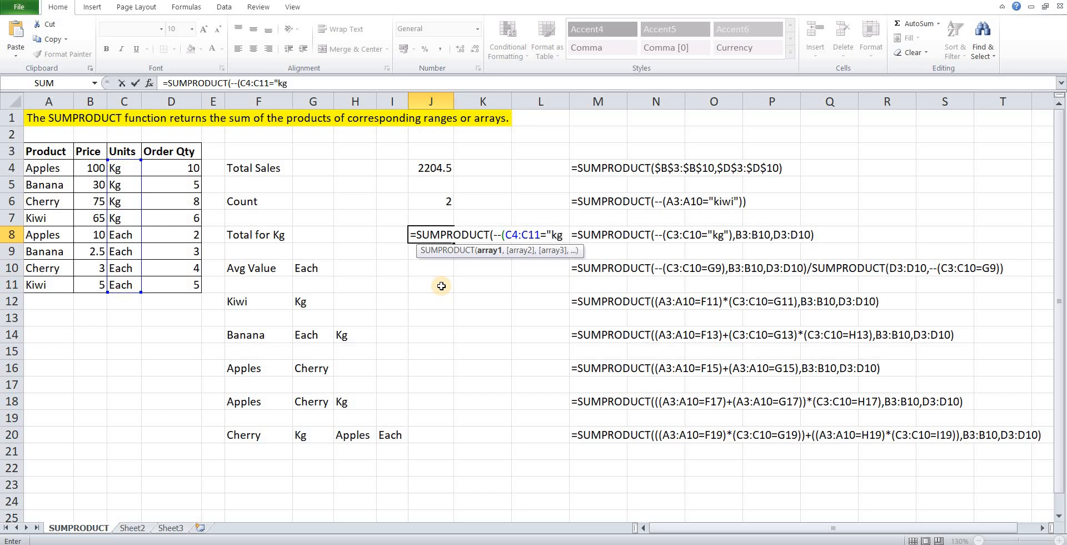
{"action": "type", "text": "\"),"}
Add the price range B4:B11 as the second array of the Total for Kg formula.
{"action": "key", "text": "Left"}
{"action": "key", "text": "Left"}
{"action": "key", "text": "Left"}
{"action": "key", "text": "Left"}
{"action": "key", "text": "Left"}
{"action": "key", "text": "Left"}
{"action": "key", "text": "Left"}
{"action": "key", "text": "Left"}
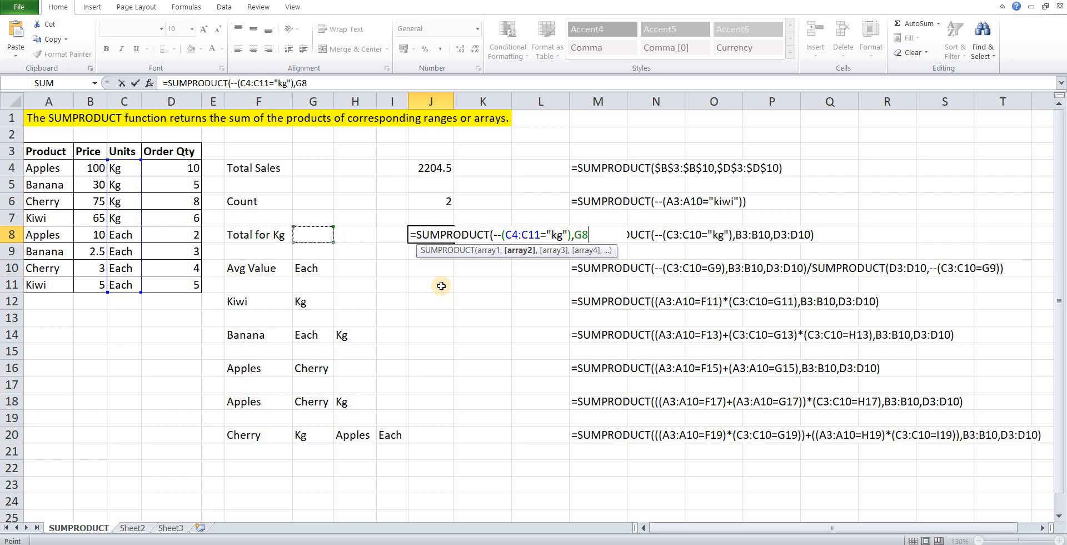
{"action": "key", "text": "Up"}
{"action": "key", "text": "Up"}
{"action": "key", "text": "Up"}
{"action": "key", "text": "Up"}
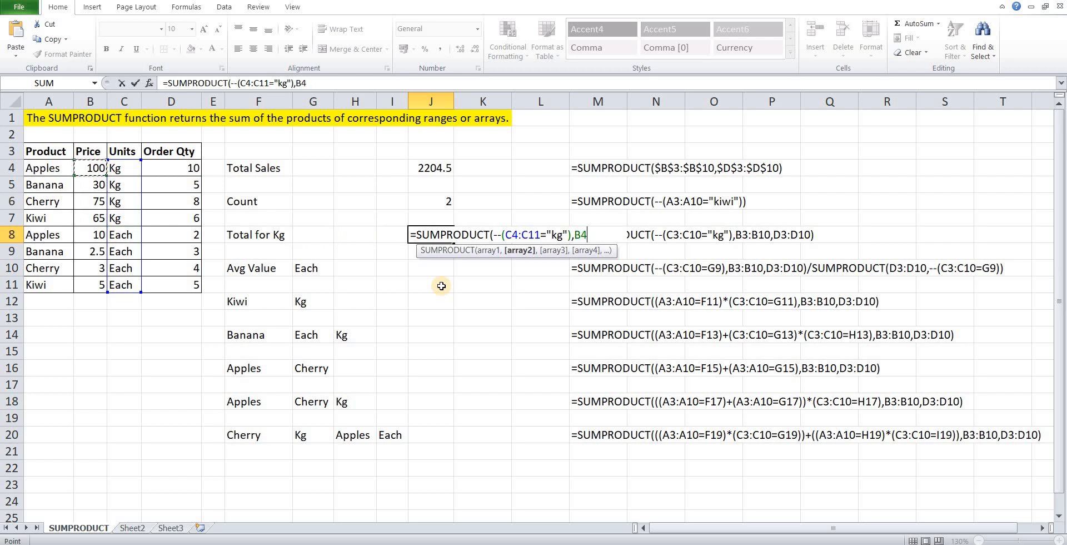
{"action": "key", "text": "shift+Down"}
{"action": "key", "text": "shift+Down"}
{"action": "key", "text": "shift+Down"}
{"action": "key", "text": "shift+Down"}
{"action": "key", "text": "shift+Down"}
{"action": "key", "text": "shift+Down"}
{"action": "key", "text": "shift+Down"}
Add the order quantities D4:D11 as the third array and complete the Total for Kg formula in J8.
{"action": "type", "text": ","}
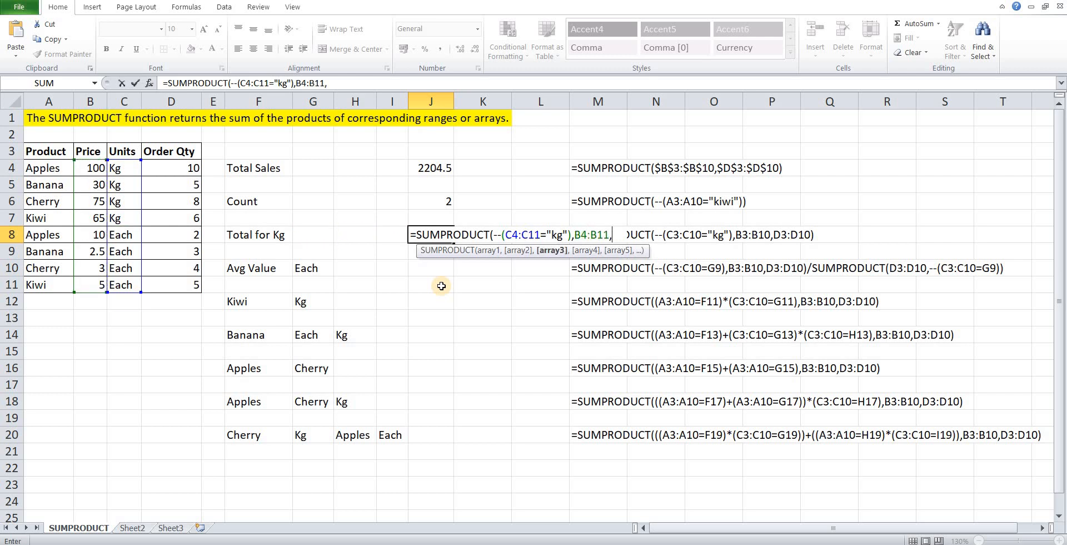
{"action": "key", "text": "Left"}
{"action": "key", "text": "Left"}
{"action": "key", "text": "Left"}
{"action": "key", "text": "Left"}
{"action": "key", "text": "Left"}
{"action": "key", "text": "Left"}
{"action": "key", "text": "Up"}
{"action": "key", "text": "Up"}
{"action": "key", "text": "Up"}
{"action": "key", "text": "Up"}
{"action": "key", "text": "shift+Down"}
{"action": "key", "text": "shift+Down"}
{"action": "key", "text": "shift+Down"}
{"action": "key", "text": "shift+Down"}
{"action": "key", "text": "shift+Down"}
{"action": "key", "text": "shift+Down"}
{"action": "key", "text": "shift+Down"}
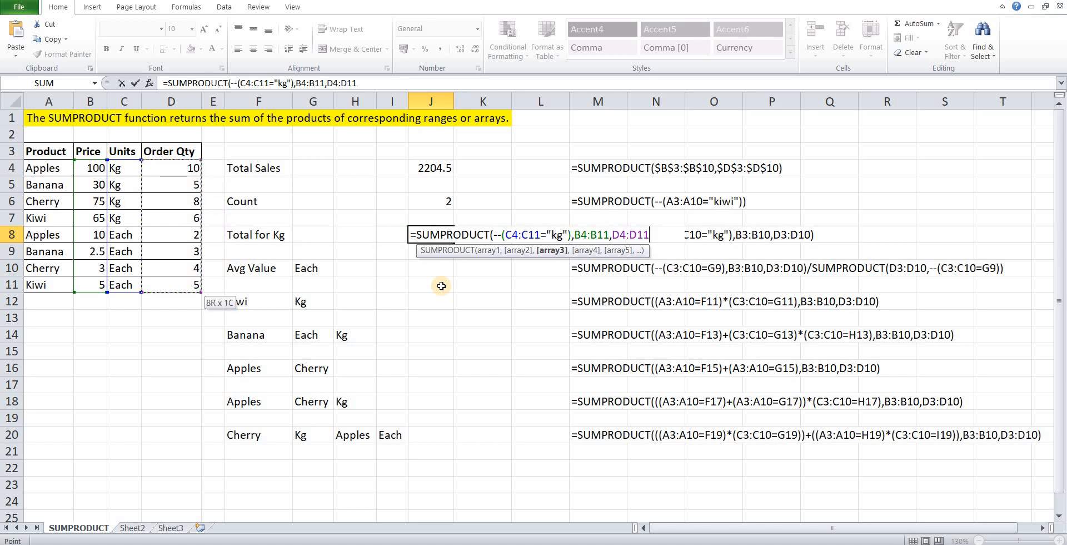
{"action": "type", "text": ")"}
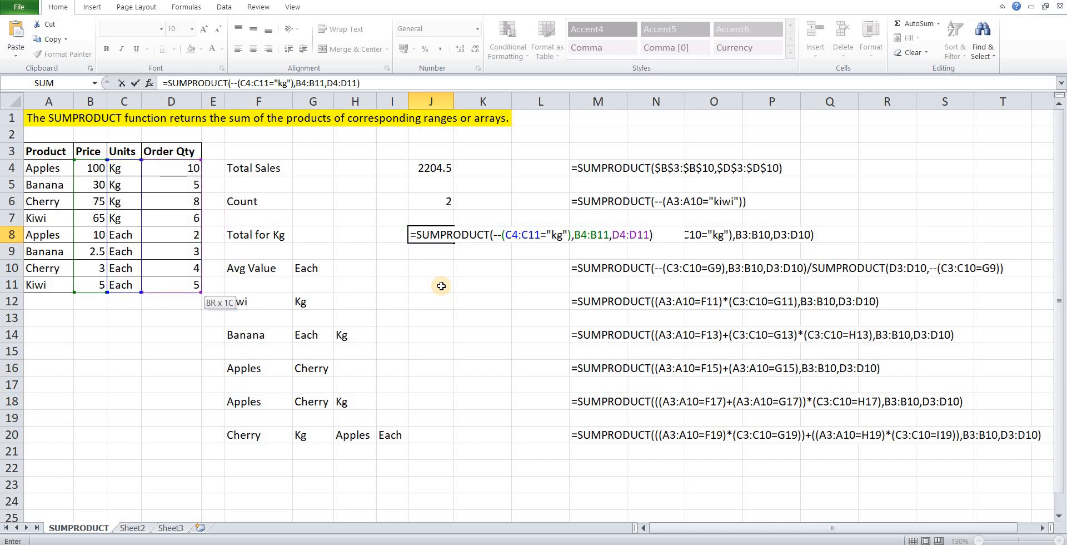
{"action": "key", "text": "Return"}
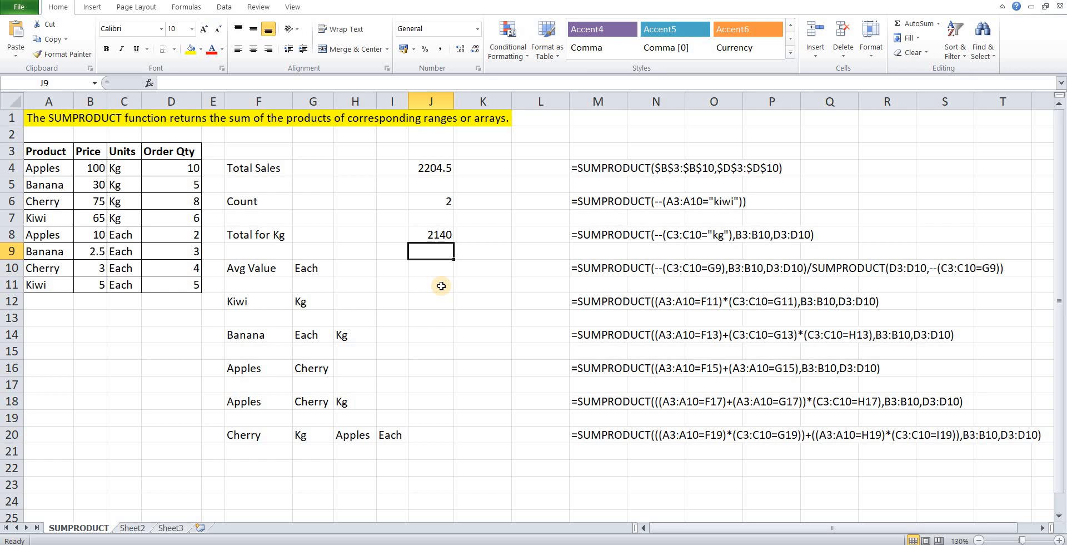
Start a SUMPRODUCT formula in J10 for Avg Value, opening a double-negated condition on the units range C4:C11.
{"action": "key", "text": "Down"}
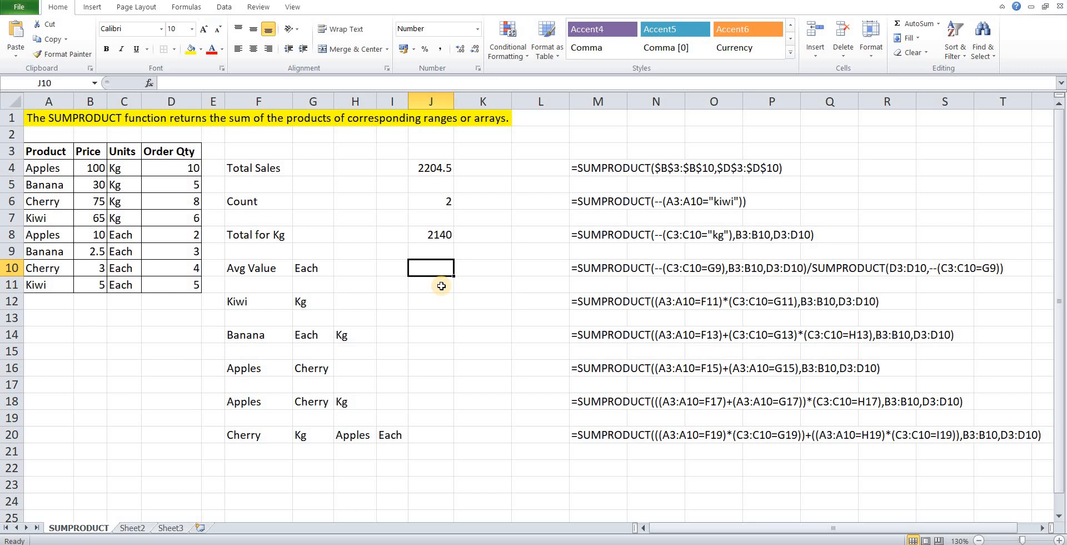
{"action": "type", "text": "="}
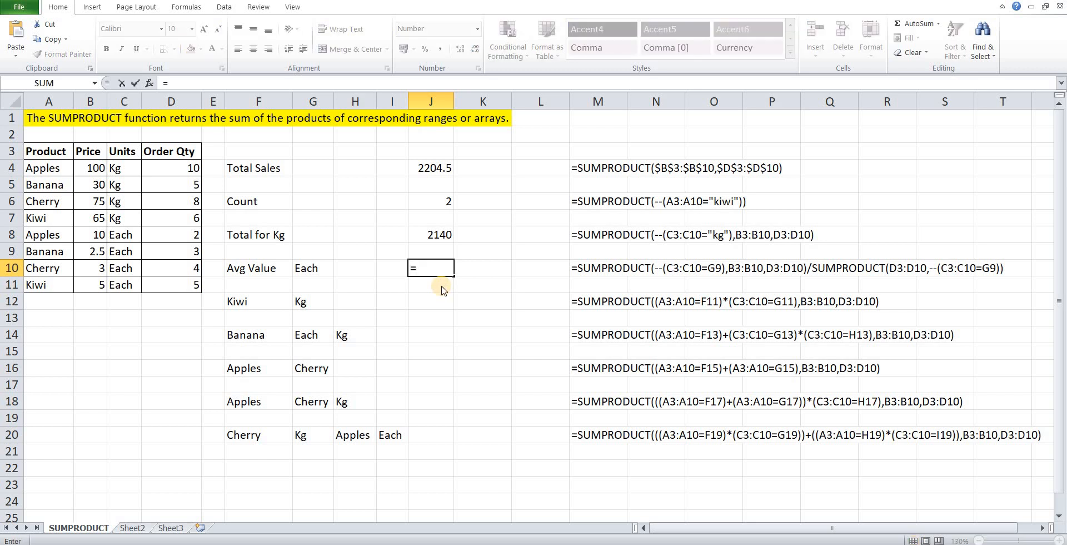
{"action": "type", "text": "sumprod"}
{"action": "key", "text": "Tab"}
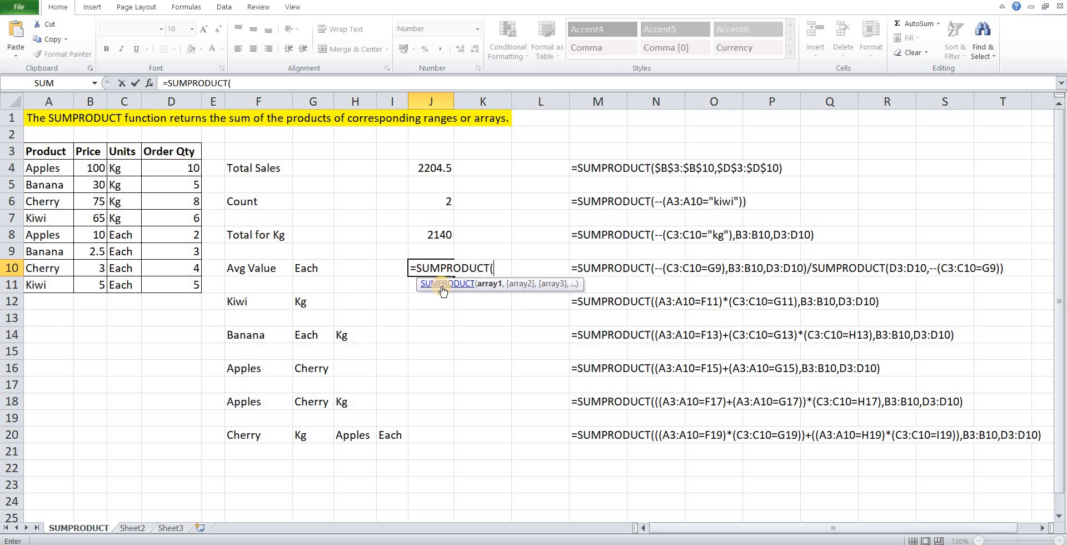
{"action": "type", "text": "--("}
{"action": "key", "text": "Left"}
{"action": "key", "text": "Left"}
{"action": "key", "text": "Left"}
{"action": "key", "text": "Left"}
{"action": "key", "text": "Left"}
{"action": "key", "text": "Left"}
{"action": "key", "text": "Left"}
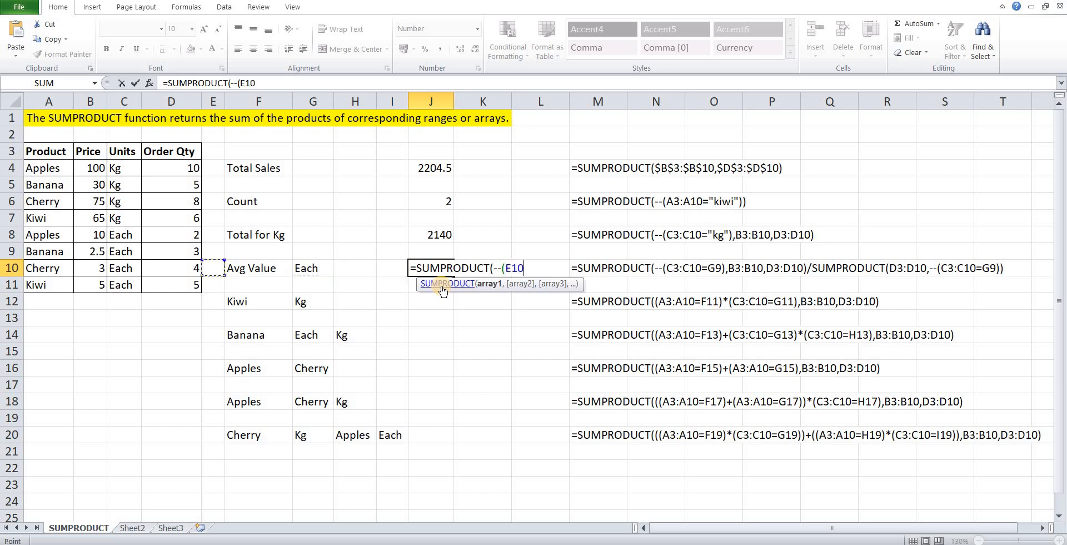
{"action": "key", "text": "Up"}
{"action": "key", "text": "Up"}
{"action": "key", "text": "Up"}
{"action": "key", "text": "Up"}
{"action": "key", "text": "Up"}
{"action": "key", "text": "Up"}
{"action": "key", "text": "shift+Down"}
{"action": "key", "text": "shift+Down"}
{"action": "key", "text": "shift+Down"}
{"action": "key", "text": "shift+Down"}
{"action": "key", "text": "shift+Down"}
{"action": "key", "text": "shift+Down"}
{"action": "key", "text": "shift+Down"}
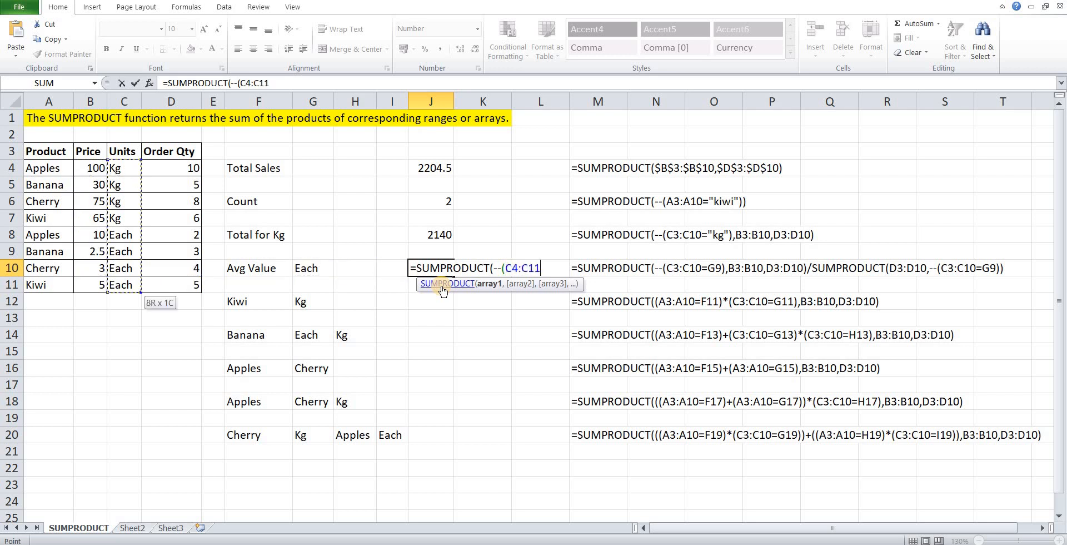
Compare the units range with the criterion cell G10 and close the first array as --(C4:C11=G10).
{"action": "type", "text": "=\"Eac"}
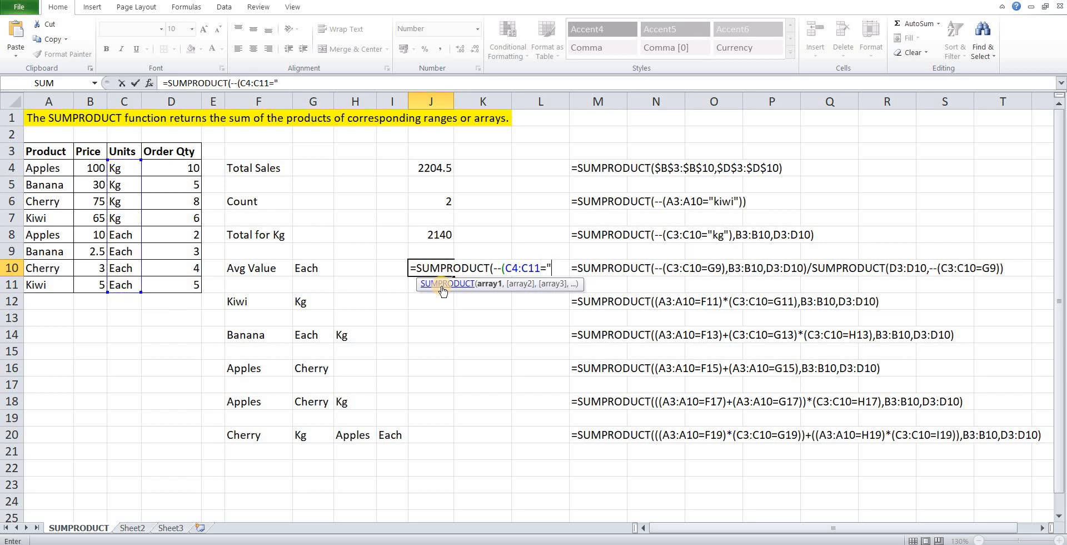
{"action": "type", "text": "h"}
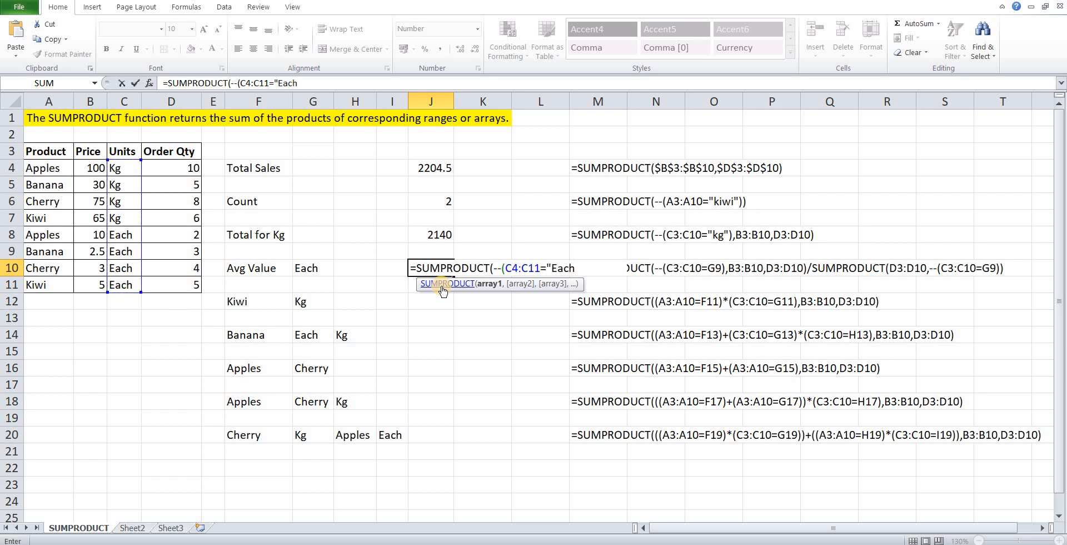
{"action": "key", "text": "BackSpace"}
{"action": "key", "text": "BackSpace"}
{"action": "key", "text": "BackSpace"}
{"action": "key", "text": "BackSpace"}
{"action": "key", "text": "BackSpace"}
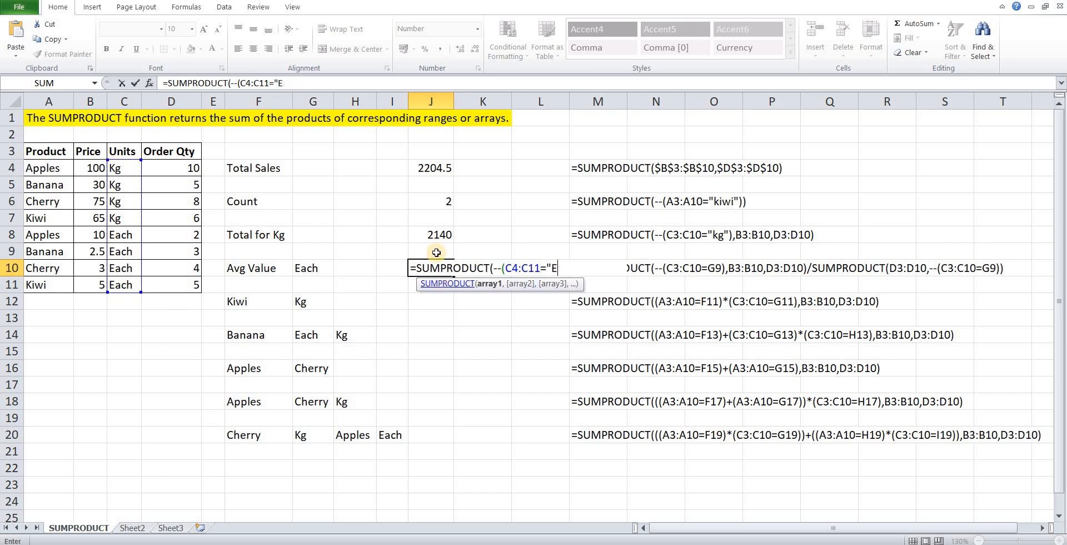
{"action": "left_click", "coordinate": [313, 271]}
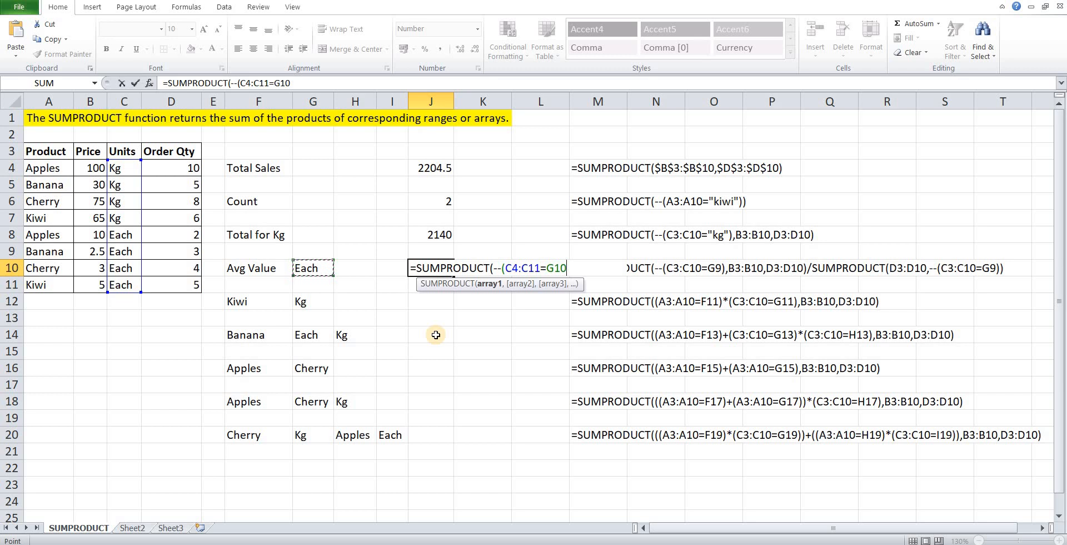
{"action": "type", "text": "),"}
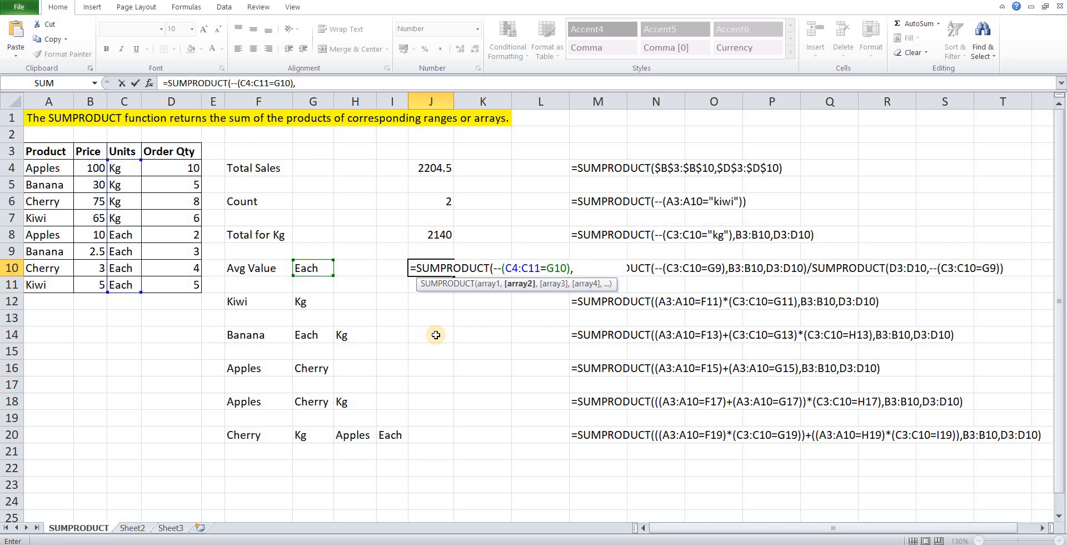
Add the price range B4:B11 as the second array of the Avg Value formula.
{"action": "key", "text": "Left"}
{"action": "key", "text": "Left"}
{"action": "key", "text": "Left"}
{"action": "key", "text": "Left"}
{"action": "key", "text": "Left"}
{"action": "key", "text": "Left"}
{"action": "key", "text": "Left"}
{"action": "key", "text": "Left"}
{"action": "key", "text": "Left"}
{"action": "key", "text": "Up"}
{"action": "key", "text": "Up"}
{"action": "key", "text": "Up"}
{"action": "key", "text": "Up"}
{"action": "key", "text": "Up"}
{"action": "key", "text": "Up"}
{"action": "key", "text": "Right"}
{"action": "key", "text": "ctrl+shift+Down"}
{"action": "type", "text": ","}
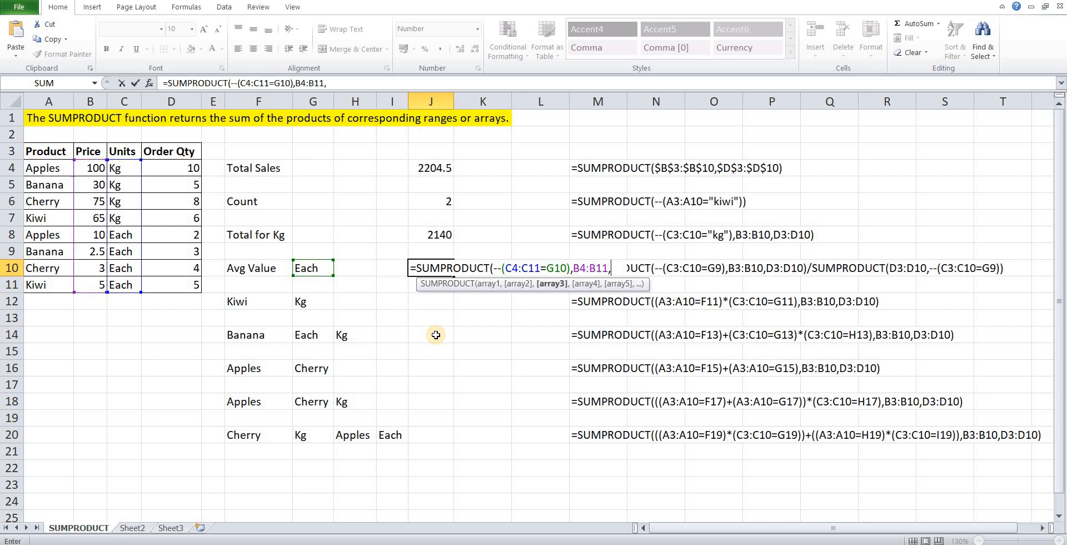
Add the order quantities D4:D11 as the third array and close the first SUMPRODUCT of the Avg Value formula.
{"action": "key", "text": "Left"}
{"action": "key", "text": "Left"}
{"action": "key", "text": "Left"}
{"action": "key", "text": "Left"}
{"action": "key", "text": "Left"}
{"action": "key", "text": "Up"}
{"action": "key", "text": "Up"}
{"action": "key", "text": "Up"}
{"action": "key", "text": "Up"}
{"action": "key", "text": "Up"}
{"action": "key", "text": "Up"}
{"action": "key", "text": "Left"}
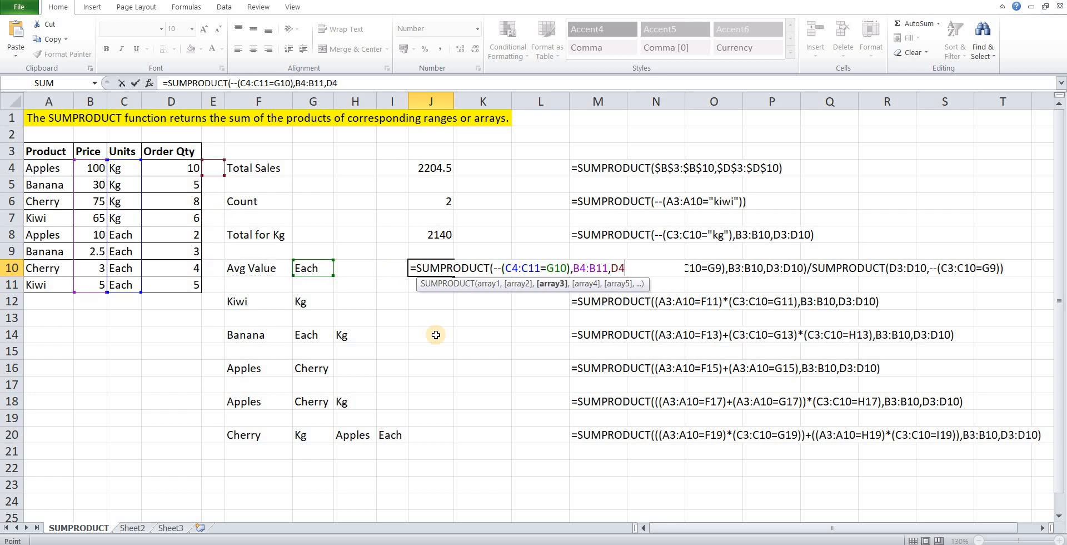
{"action": "key", "text": "ctrl+shift+Down"}
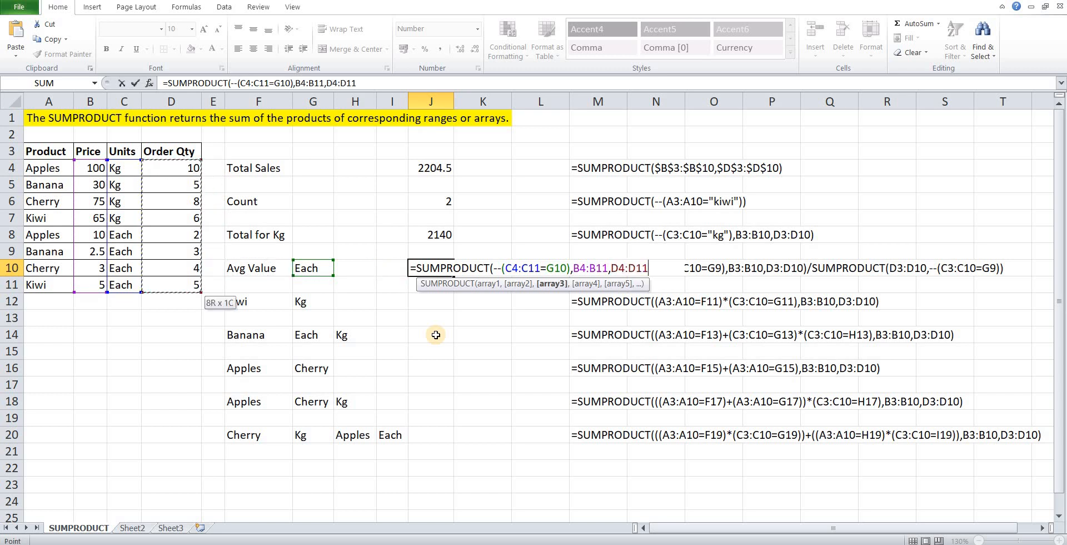
{"action": "type", "text": ")"}
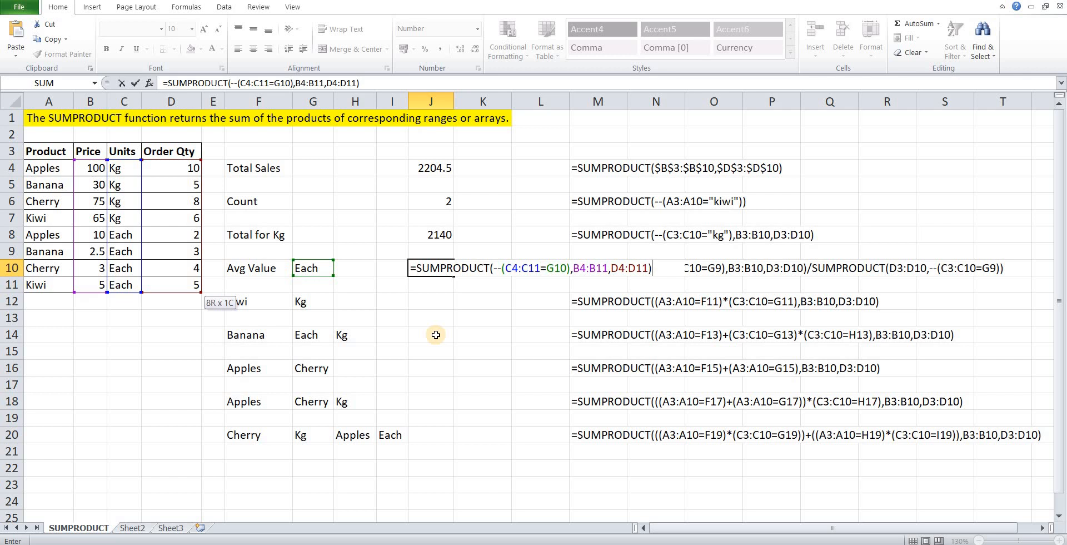
Divide by a second SUMPRODUCT that opens with a double-negated condition on the units range C4:C11.
{"action": "type", "text": "/sumpr"}
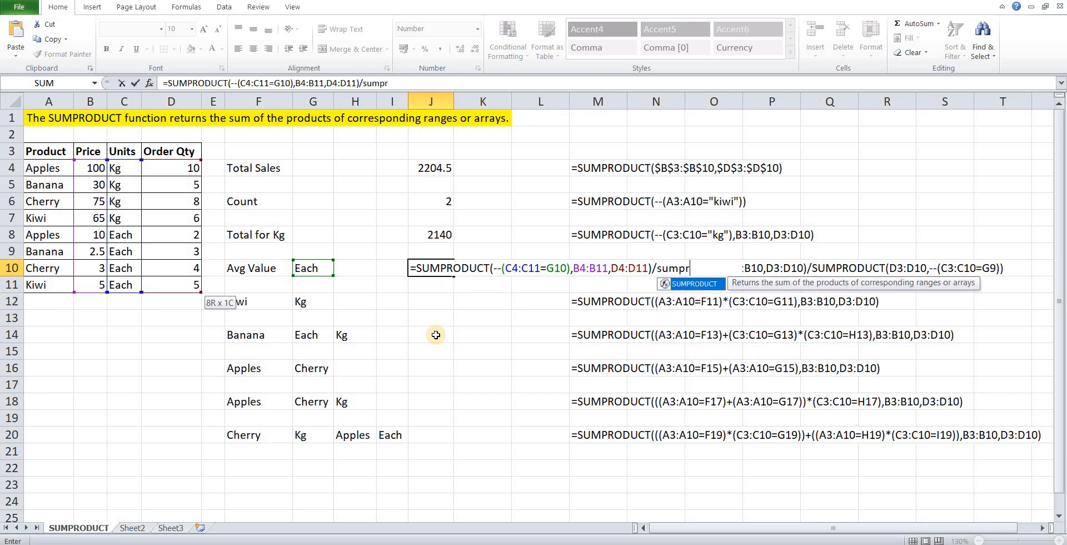
{"action": "key", "text": "Tab"}
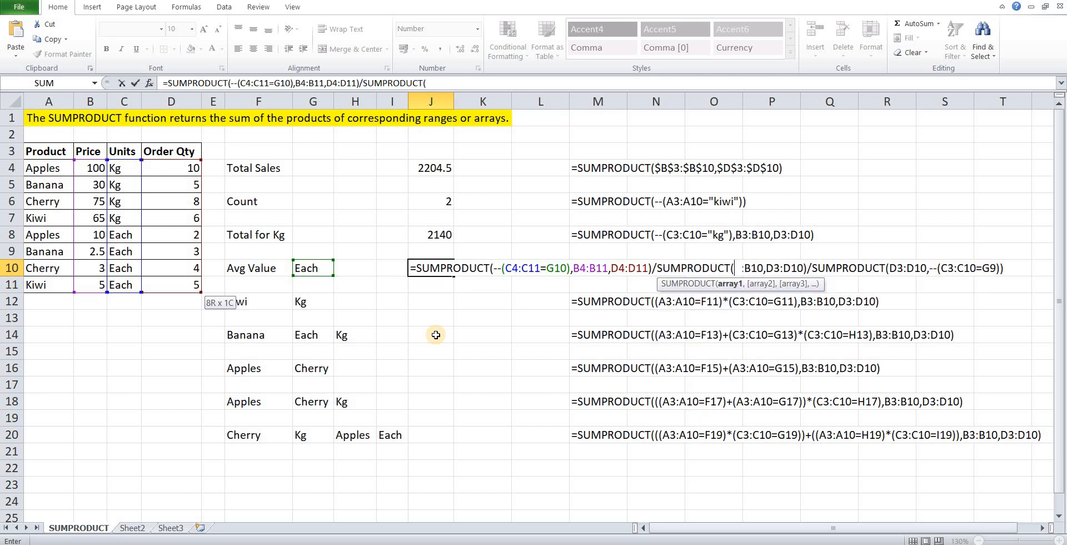
{"action": "type", "text": "--"}
{"action": "type", "text": "("}
{"action": "key", "text": "Left"}
{"action": "key", "text": "Home"}
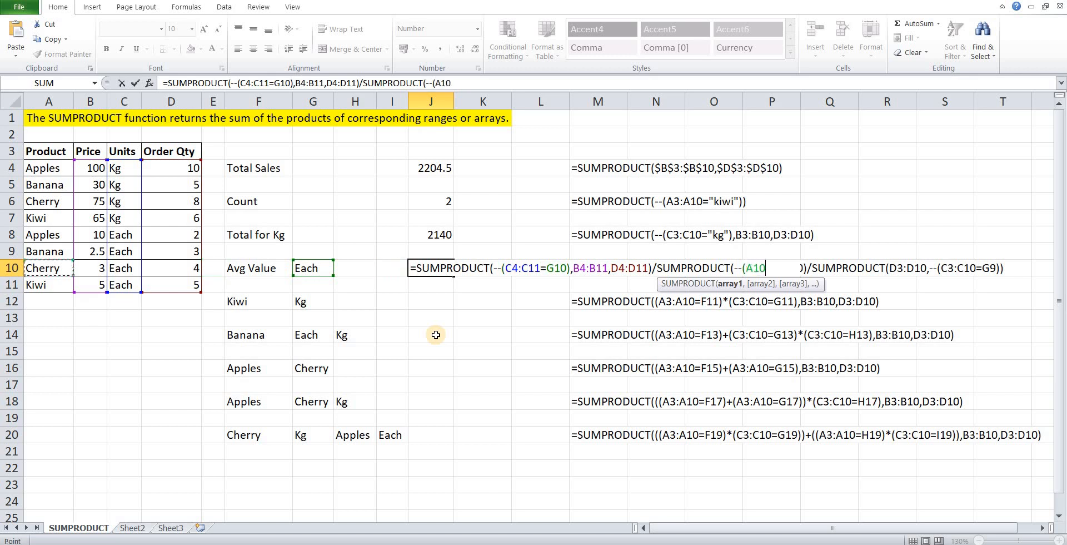
{"action": "key", "text": "Up"}
{"action": "key", "text": "Up"}
{"action": "key", "text": "Up"}
{"action": "key", "text": "Up"}
{"action": "key", "text": "Up"}
{"action": "key", "text": "Right"}
{"action": "key", "text": "Right"}
{"action": "key", "text": "Up"}
{"action": "key", "text": "ctrl+shift+Down"}
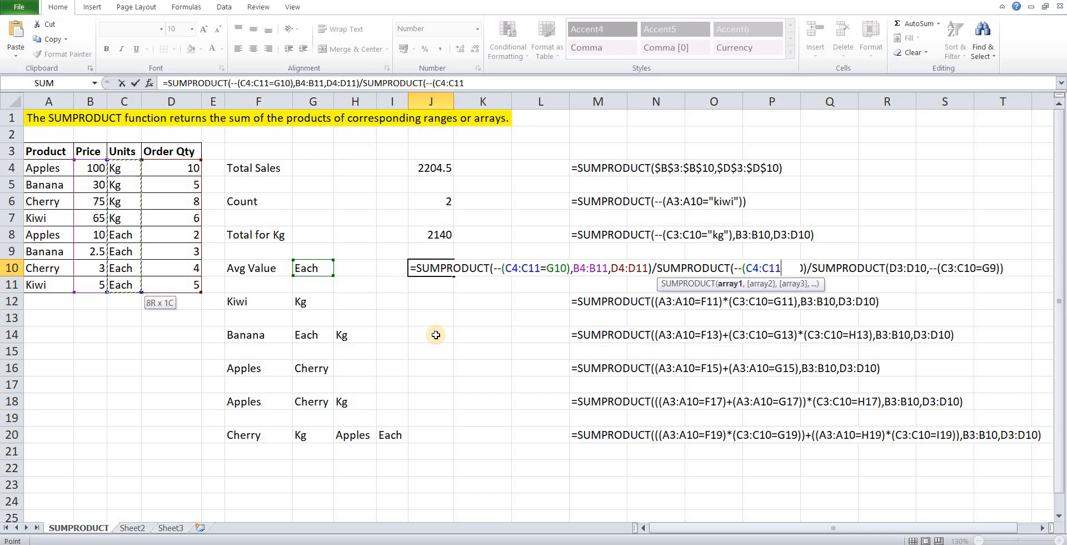
Match the divisor's units range to G10 and close its first array as --(C4:C11=G10).
{"action": "type", "text": "="}
{"action": "key", "text": "Left"}
{"action": "key", "text": "Left"}
{"action": "key", "text": "Left"}
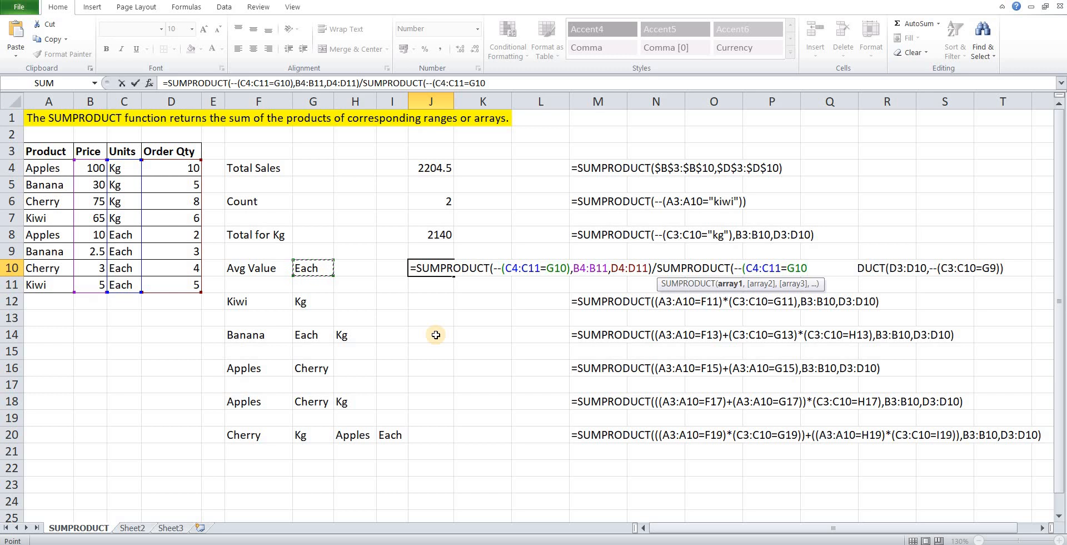
{"action": "type", "text": "),"}
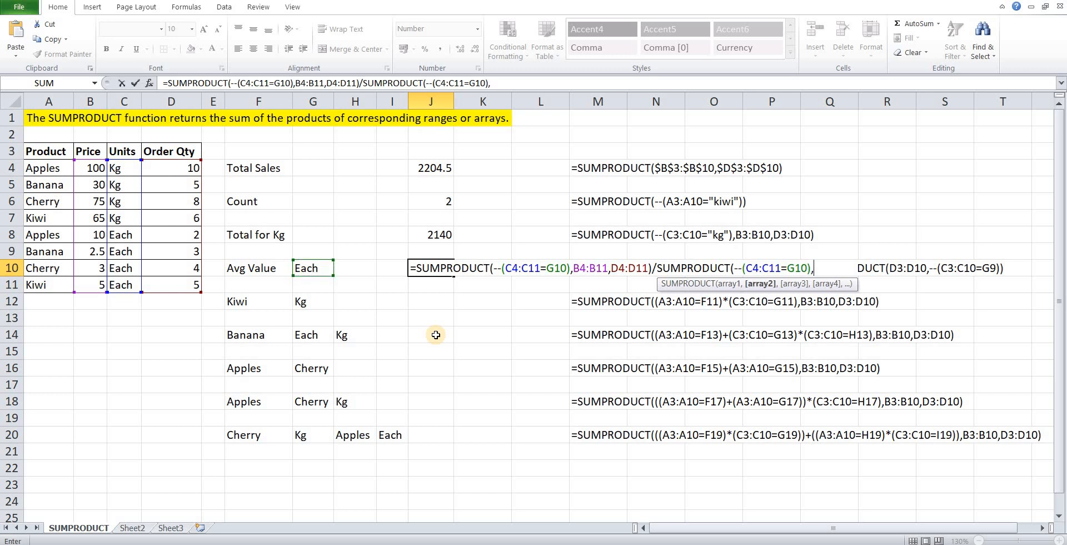
Add the order quantities D4:D11 as the divisor's second array and complete the Avg Value formula in J10.
{"action": "key", "text": "Left"}
{"action": "key", "text": "Left"}
{"action": "key", "text": "Left"}
{"action": "key", "text": "Left"}
{"action": "key", "text": "Left"}
{"action": "key", "text": "Left"}
{"action": "key", "text": "Left"}
{"action": "key", "text": "Left"}
{"action": "key", "text": "Up"}
{"action": "key", "text": "Up"}
{"action": "key", "text": "Up"}
{"action": "key", "text": "Up"}
{"action": "key", "text": "Up"}
{"action": "key", "text": "Right"}
{"action": "key", "text": "Right"}
{"action": "key", "text": "Up"}
{"action": "key", "text": "shift+Down"}
{"action": "key", "text": "shift+Down"}
{"action": "key", "text": "shift+Down"}
{"action": "key", "text": "shift+Down"}
{"action": "key", "text": "shift+Down"}
{"action": "key", "text": "shift+Down"}
{"action": "key", "text": "shift+Down"}
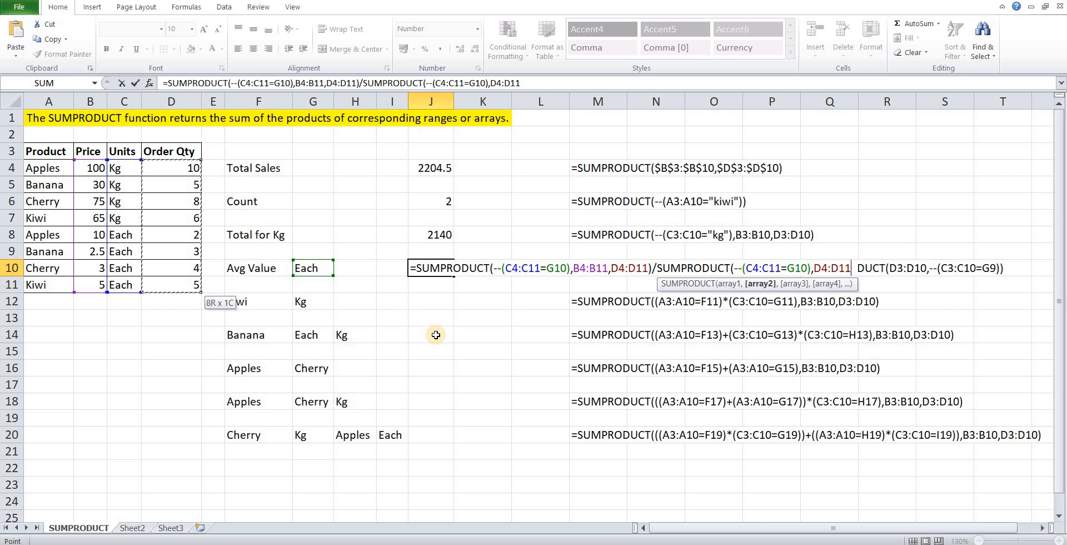
{"action": "type", "text": ")"}
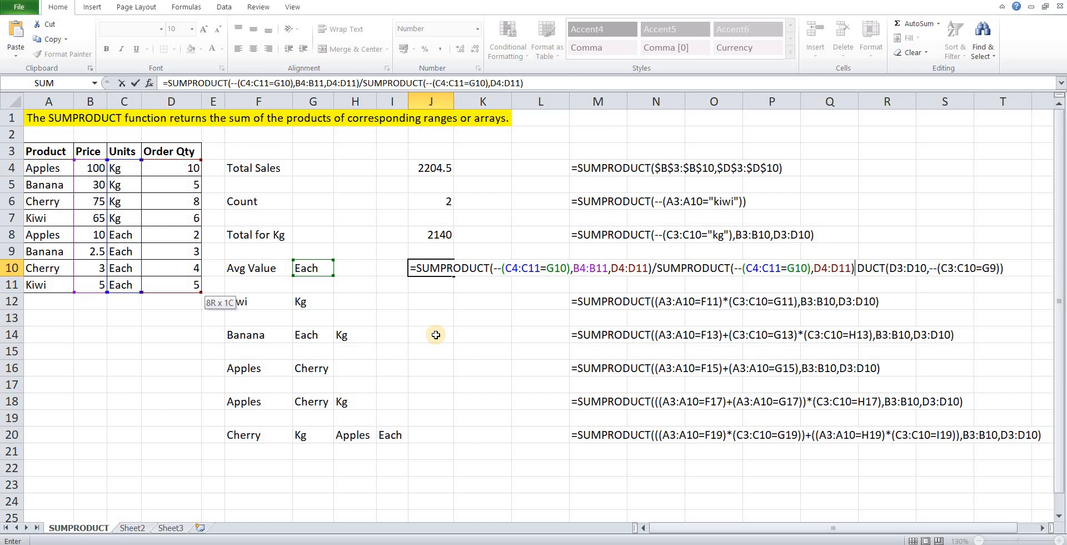
{"action": "key", "text": "Return"}
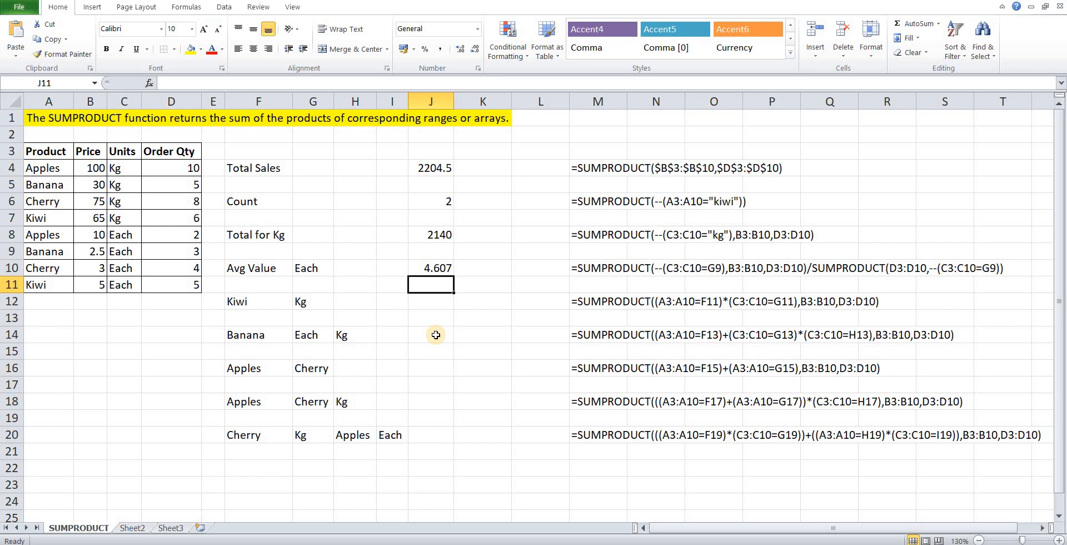
Start a SUMPRODUCT formula in J12 for Kiwi in Kg, opening a condition on the product range A4:A11.
{"action": "key", "text": "Down"}
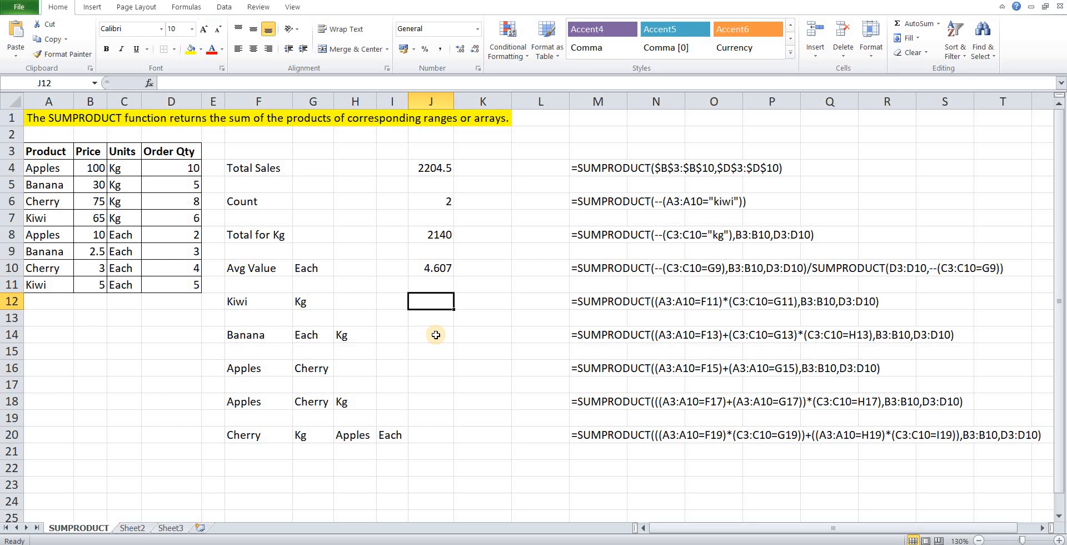
{"action": "type", "text": "="}
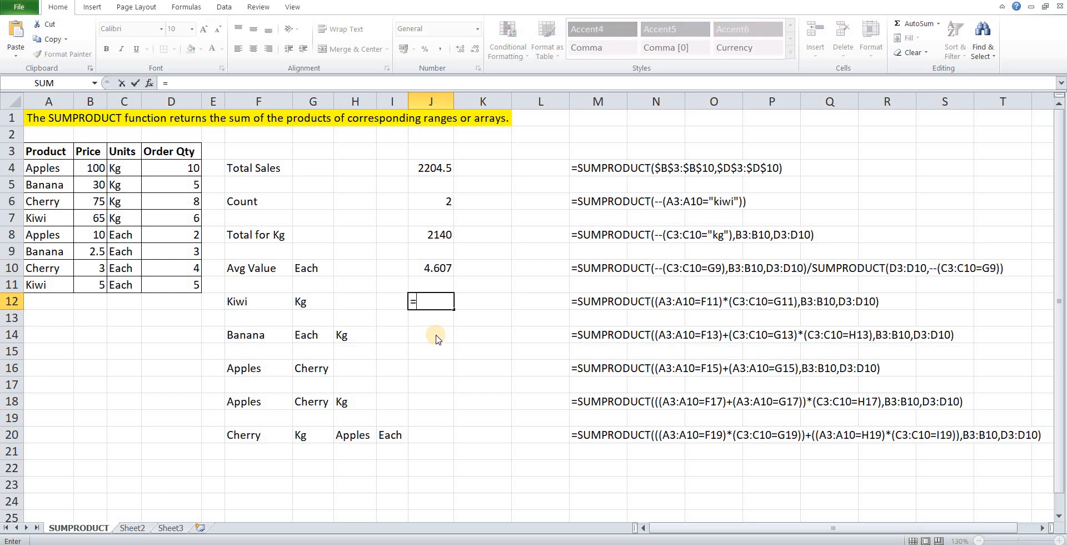
{"action": "type", "text": "sumpro"}
{"action": "key", "text": "Tab"}
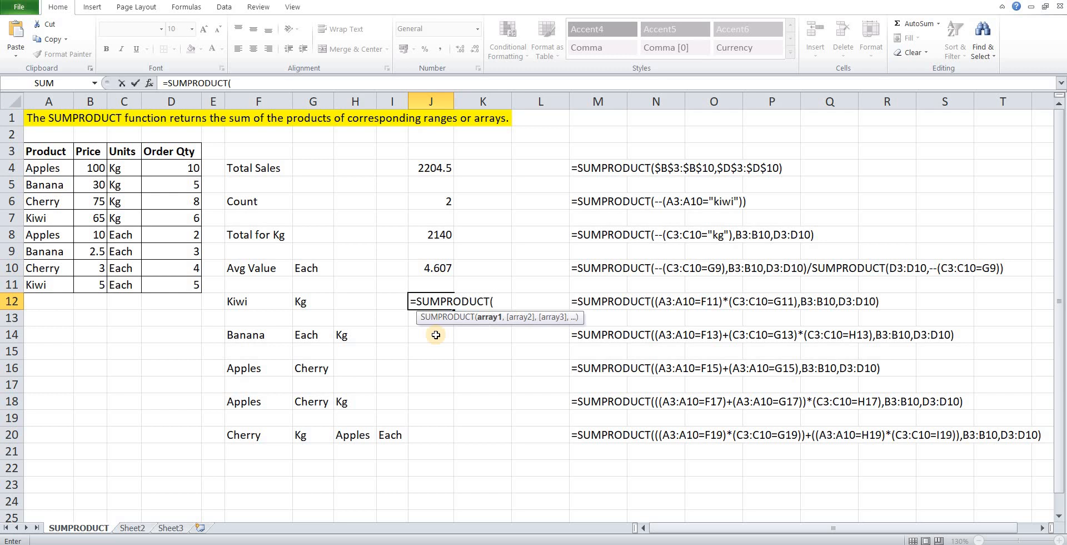
{"action": "type", "text": "("}
{"action": "key", "text": "Left"}
{"action": "key", "text": "Left"}
{"action": "key", "text": "Left"}
{"action": "key", "text": "Left"}
{"action": "key", "text": "Left"}
{"action": "key", "text": "Left"}
{"action": "key", "text": "Left"}
{"action": "key", "text": "Left"}
{"action": "key", "text": "Left"}
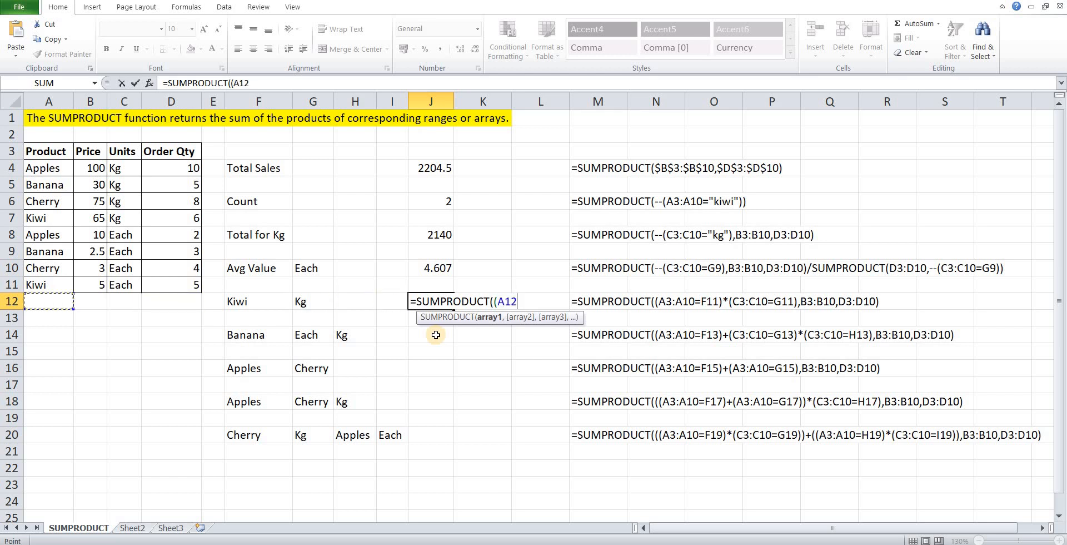
{"action": "key", "text": "Up"}
{"action": "key", "text": "Up"}
{"action": "key", "text": "Up"}
{"action": "key", "text": "Up"}
{"action": "key", "text": "Up"}
{"action": "key", "text": "Up"}
{"action": "key", "text": "Up"}
{"action": "key", "text": "Up"}
{"action": "key", "text": "shift+Down"}
{"action": "key", "text": "shift+Down"}
{"action": "key", "text": "shift+Down"}
{"action": "key", "text": "shift+Down"}
{"action": "key", "text": "shift+Down"}
{"action": "key", "text": "shift+Down"}
{"action": "key", "text": "shift+Down"}
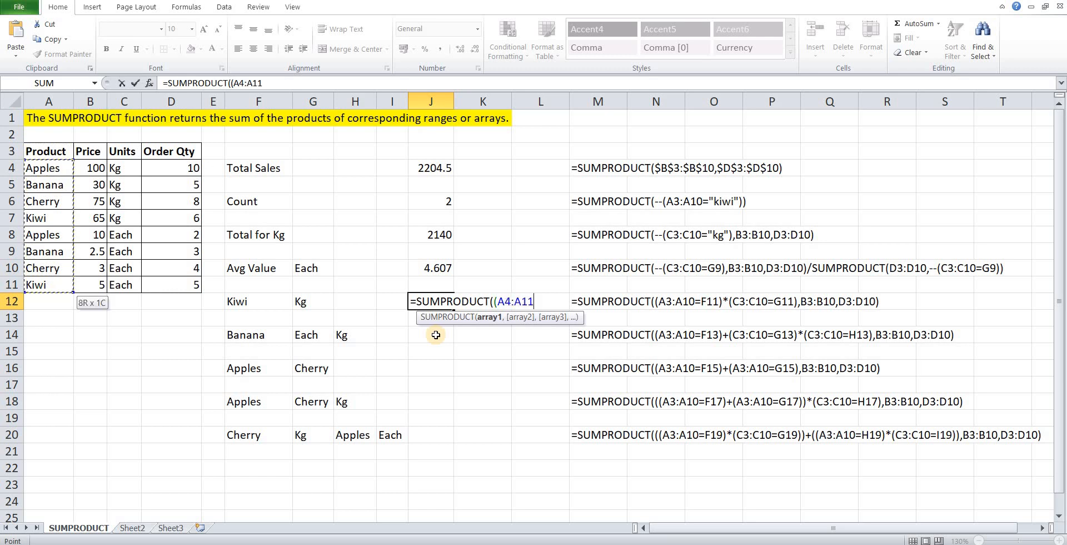
Compare the product range with the Kiwi criterion in F12 and close the condition as (A4:A11=F12).
{"action": "type", "text": "="}
{"action": "key", "text": "Left"}
{"action": "key", "text": "Left"}
{"action": "key", "text": "Left"}
{"action": "key", "text": "Left"}
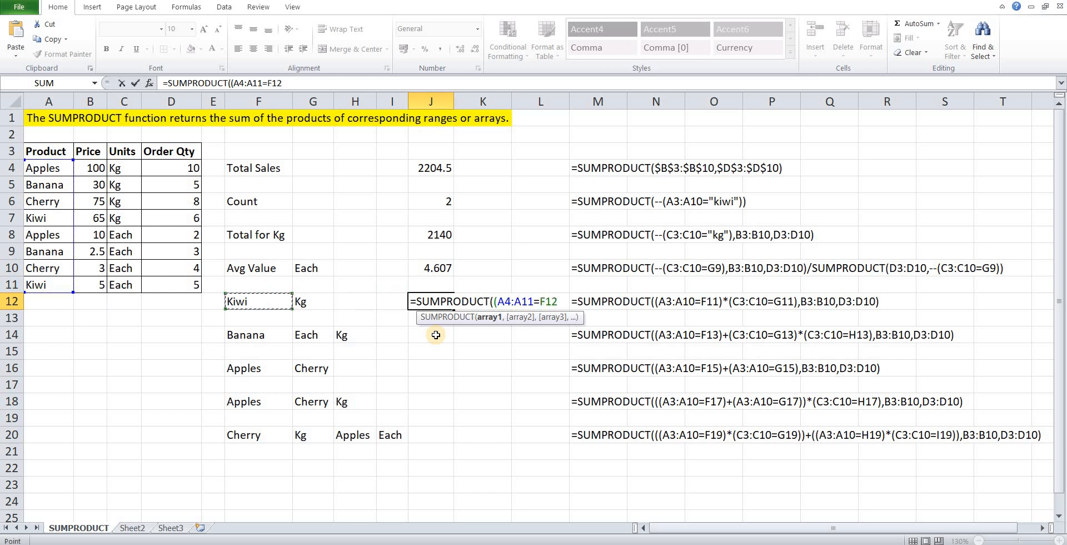
{"action": "type", "text": ")*("}
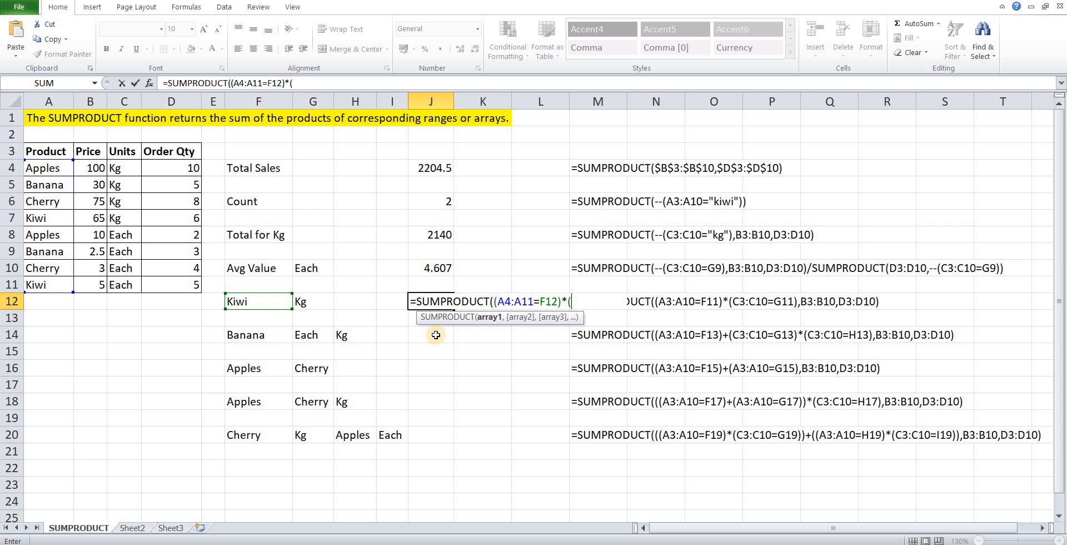
Multiply the product condition by a second condition on the units range C4:C11.
{"action": "key", "text": "Left"}
{"action": "key", "text": "Home"}
{"action": "key", "text": "Up"}
{"action": "key", "text": "Up"}
{"action": "key", "text": "Up"}
{"action": "key", "text": "Up"}
{"action": "key", "text": "Up"}
{"action": "key", "text": "Up"}
{"action": "key", "text": "Up"}
{"action": "key", "text": "Up"}
{"action": "key", "text": "Right"}
{"action": "key", "text": "Right"}
{"action": "key", "text": "shift+Down"}
{"action": "key", "text": "shift+Down"}
{"action": "key", "text": "shift+Down"}
{"action": "key", "text": "shift+Down"}
{"action": "key", "text": "shift+Down"}
{"action": "key", "text": "shift+Down"}
{"action": "key", "text": "shift+Down"}
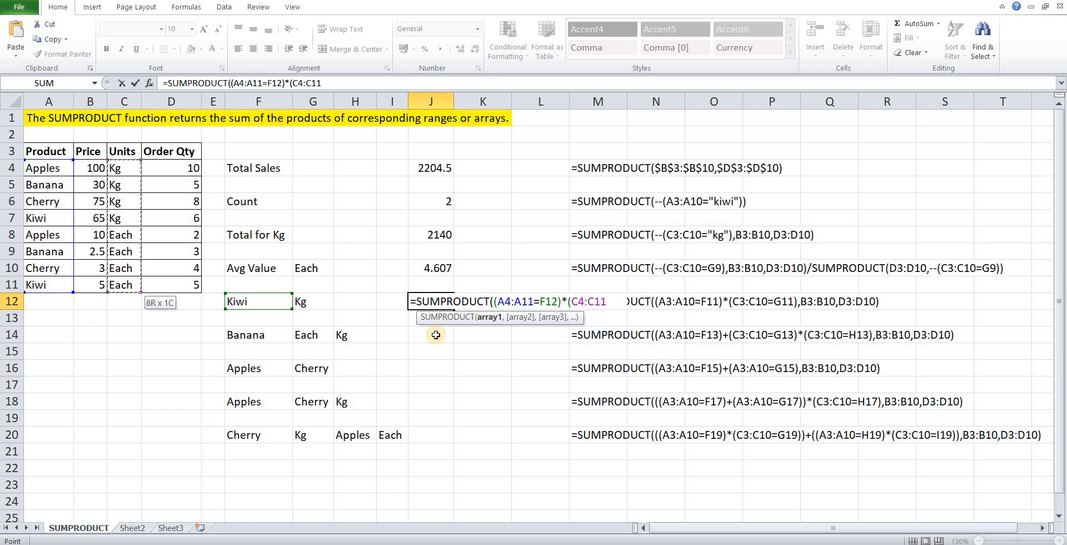
Compare the units range with the Kg criterion in G12 and close the condition as (C4:C11=G12).
{"action": "type", "text": "="}
{"action": "key", "text": "Left"}
{"action": "key", "text": "Left"}
{"action": "key", "text": "Left"}
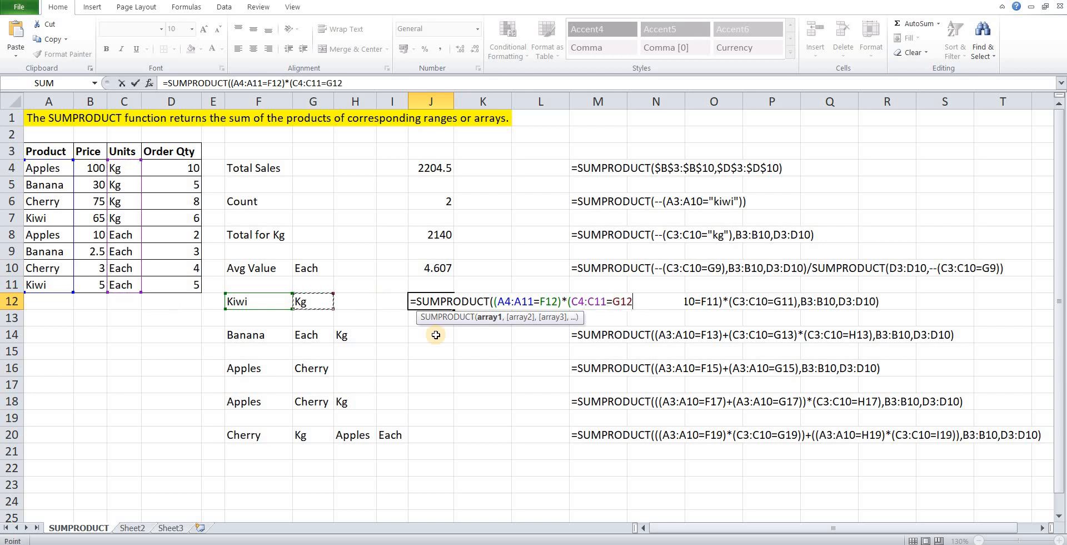
{"action": "type", "text": "),"}
Add the price range B4:B11 as the second array of the Kiwi Kg formula.
{"action": "key", "text": "Left"}
{"action": "key", "text": "Left"}
{"action": "key", "text": "Left"}
{"action": "key", "text": "Left"}
{"action": "key", "text": "Left"}
{"action": "key", "text": "Left"}
{"action": "key", "text": "Left"}
{"action": "key", "text": "Up"}
{"action": "key", "text": "Up"}
{"action": "key", "text": "Up"}
{"action": "key", "text": "Up"}
{"action": "key", "text": "Up"}
{"action": "key", "text": "Up"}
{"action": "key", "text": "Up"}
{"action": "key", "text": "Up"}
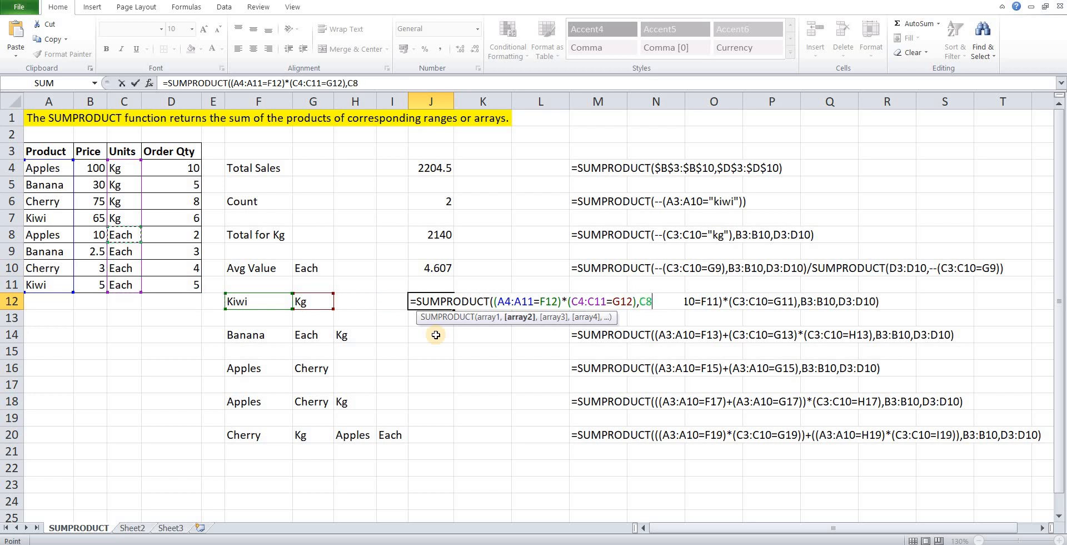
{"action": "key", "text": "Left"}
{"action": "key", "text": "shift+Down"}
{"action": "key", "text": "shift+Down"}
{"action": "key", "text": "shift+Down"}
{"action": "key", "text": "shift+Down"}
{"action": "key", "text": "shift+Down"}
{"action": "key", "text": "shift+Down"}
{"action": "key", "text": "shift+Down"}
{"action": "type", "text": ","}
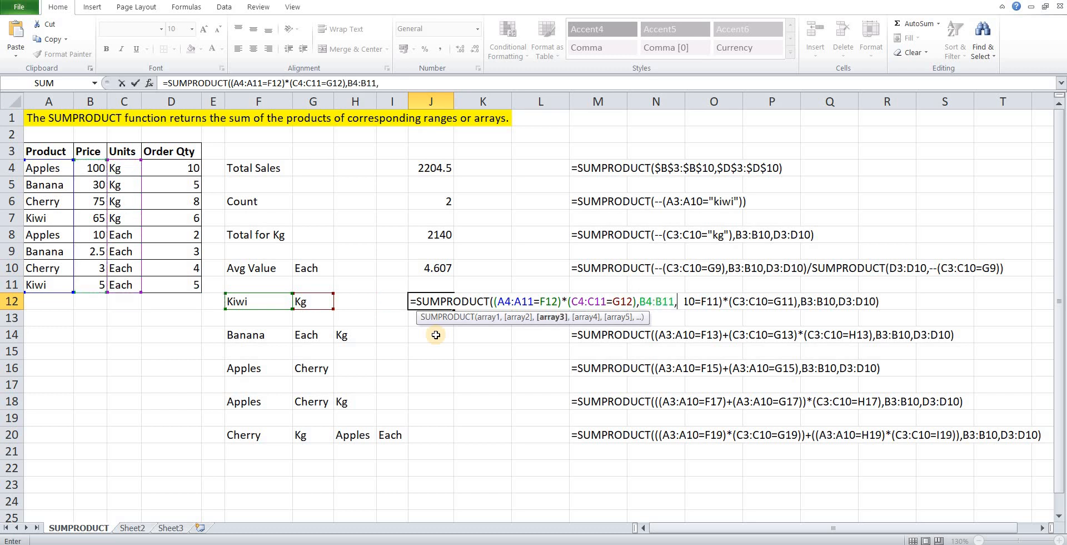
Add the order quantity range D4:D11 as the third array and complete the Kiwi Kg formula in J12.
{"action": "key", "text": "Left"}
{"action": "key", "text": "Left"}
{"action": "key", "text": "Left"}
{"action": "key", "text": "Left"}
{"action": "key", "text": "Left"}
{"action": "key", "text": "Left"}
{"action": "key", "text": "Left"}
{"action": "key", "text": "Up"}
{"action": "key", "text": "Up"}
{"action": "key", "text": "Up"}
{"action": "key", "text": "Up"}
{"action": "key", "text": "Up"}
{"action": "key", "text": "Up"}
{"action": "key", "text": "Up"}
{"action": "key", "text": "Up"}
{"action": "key", "text": "Right"}
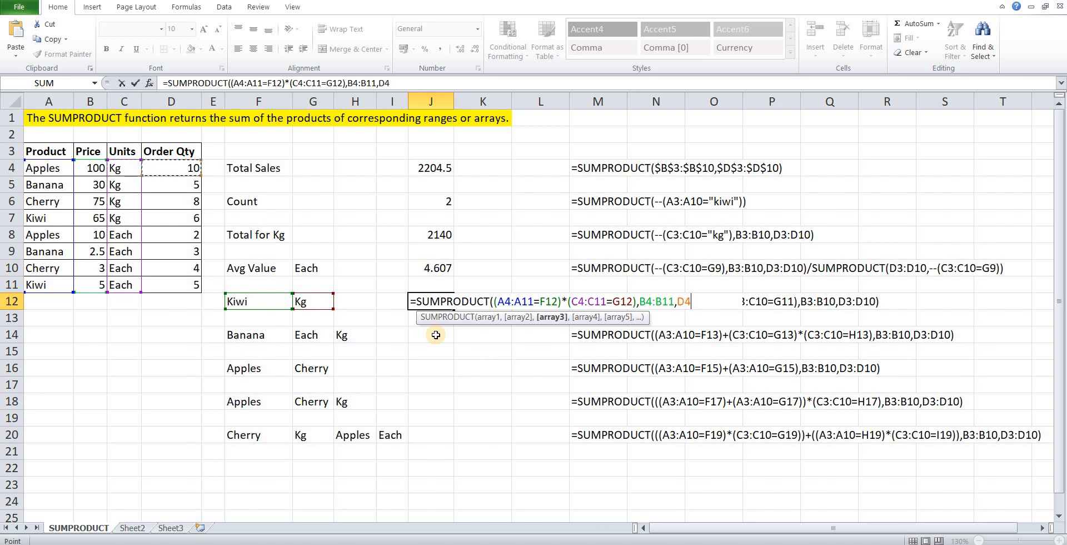
{"action": "key", "text": "shift+Down"}
{"action": "key", "text": "shift+Down"}
{"action": "key", "text": "shift+Down"}
{"action": "key", "text": "shift+Down"}
{"action": "key", "text": "shift+Down"}
{"action": "key", "text": "shift+Down"}
{"action": "key", "text": "shift+Down"}
{"action": "type", "text": ")"}
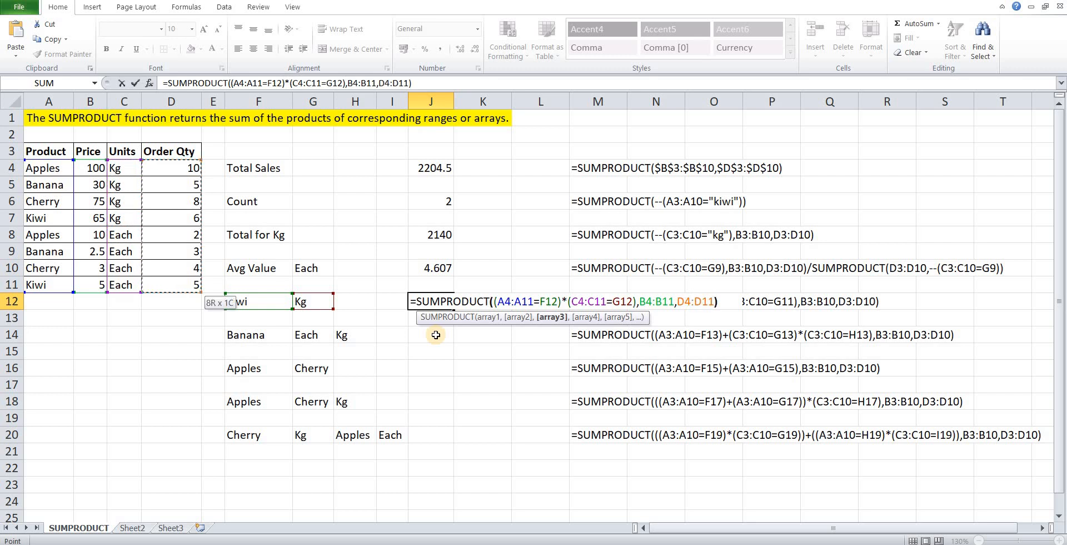
{"action": "key", "text": "Return"}
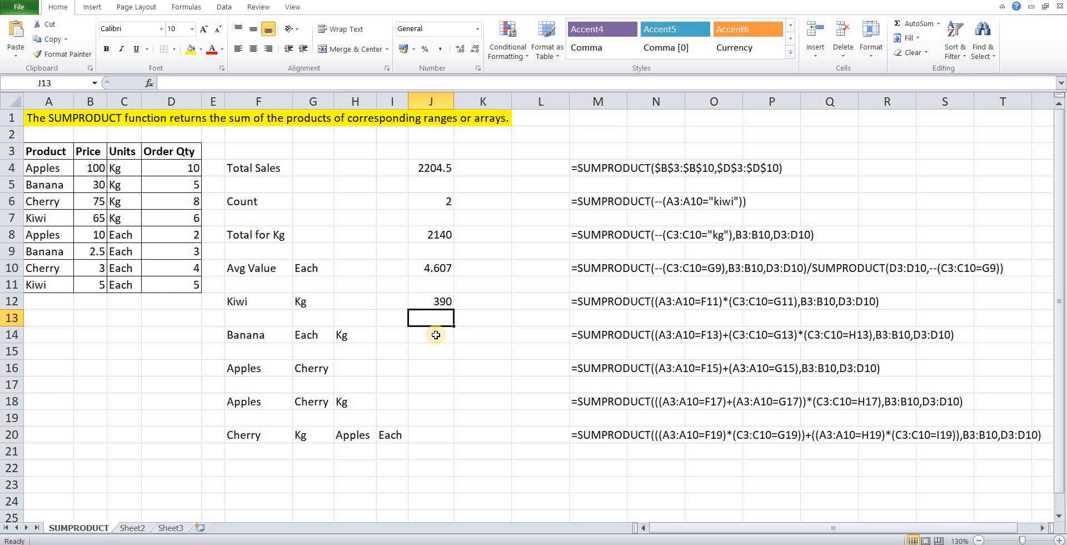
Start a SUMPRODUCT formula in J14 whose first parenthesised condition uses the product range A4:A11.
{"action": "left_click", "coordinate": [436, 334]}
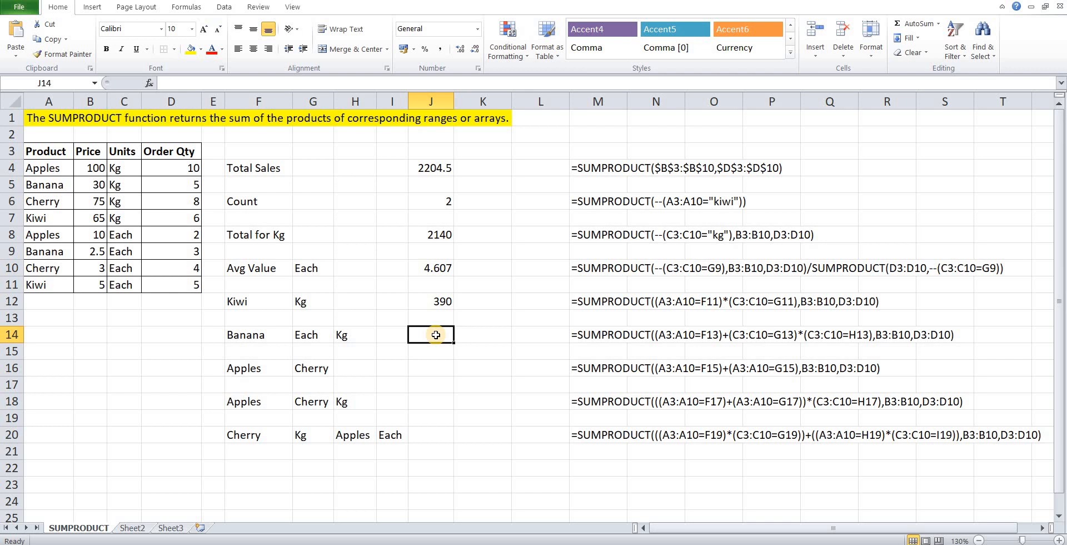
{"action": "type", "text": "="}
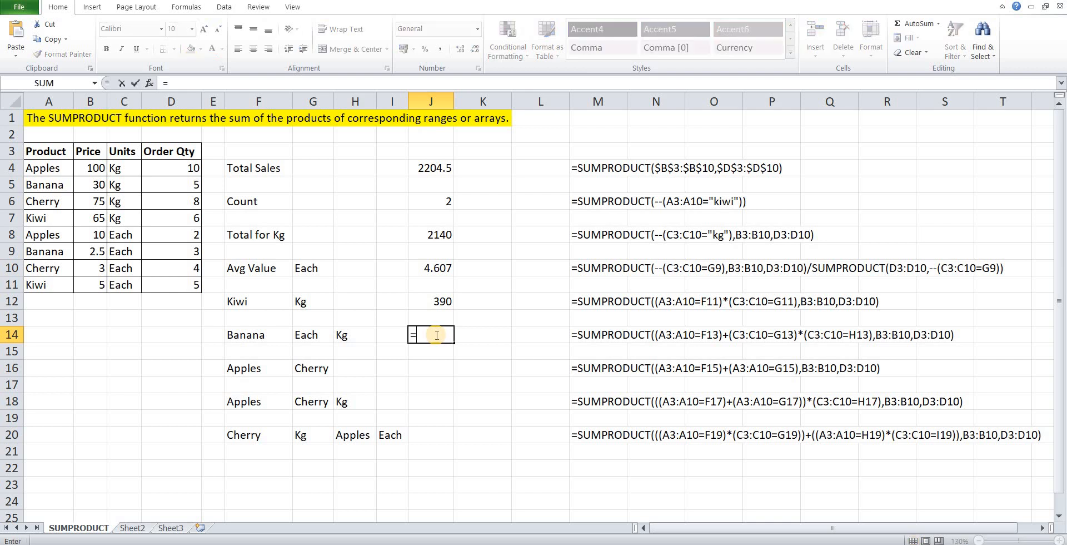
{"action": "type", "text": "sumpro"}
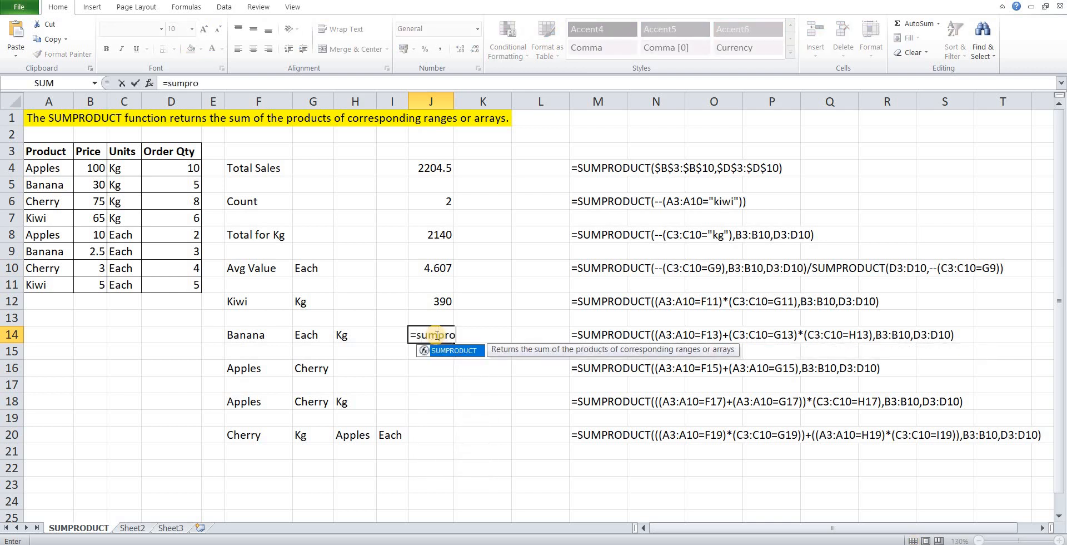
{"action": "key", "text": "Tab"}
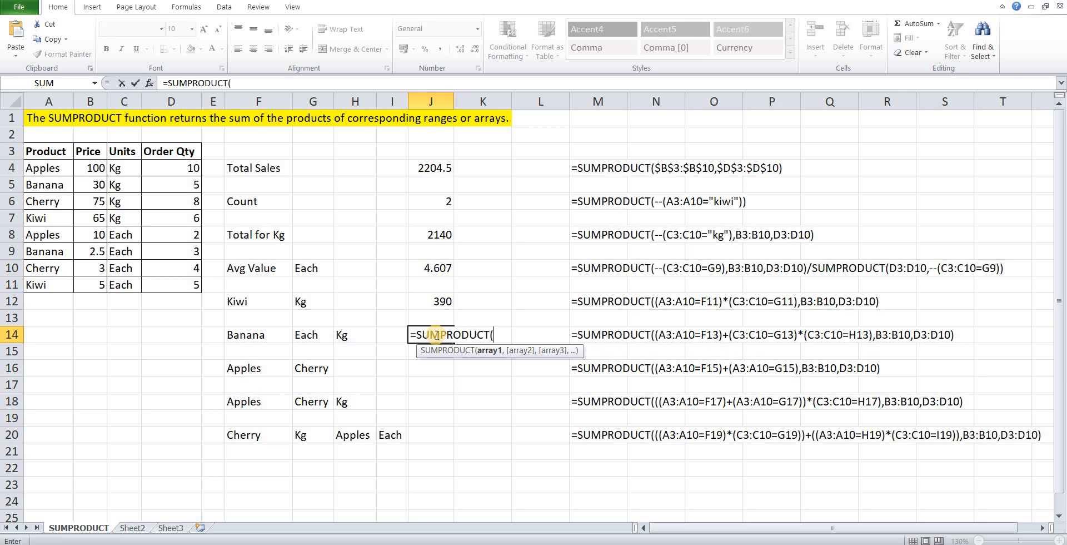
{"action": "type", "text": "("}
{"action": "key", "text": "Left"}
{"action": "key", "text": "Left"}
{"action": "key", "text": "Left"}
{"action": "key", "text": "Left"}
{"action": "key", "text": "Left"}
{"action": "key", "text": "Left"}
{"action": "key", "text": "Left"}
{"action": "key", "text": "Left"}
{"action": "key", "text": "Left"}
{"action": "key", "text": "Up"}
{"action": "key", "text": "Up"}
{"action": "key", "text": "Up"}
{"action": "key", "text": "Up"}
{"action": "key", "text": "Up"}
{"action": "key", "text": "Up"}
{"action": "key", "text": "Up"}
{"action": "key", "text": "Up"}
{"action": "key", "text": "Up"}
{"action": "key", "text": "Up"}
{"action": "key", "text": "Up"}
{"action": "key", "text": "Down"}
{"action": "key", "text": "ctrl+shift+Down"}
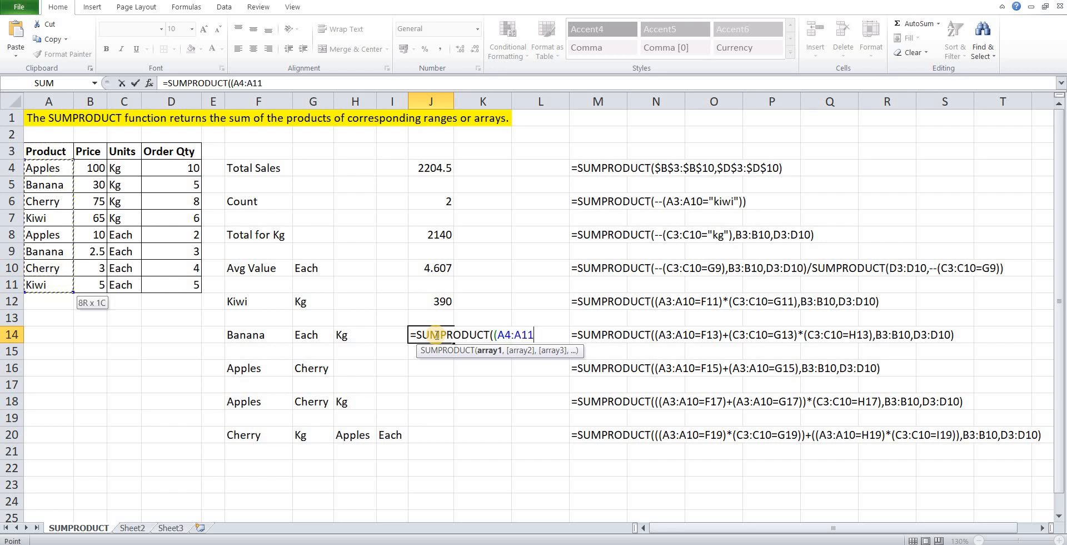
Compare the product range with the Banana criterion in F14 and close the condition as (A4:A11=F14).
{"action": "type", "text": "="}
{"action": "key", "text": "Left"}
{"action": "key", "text": "Left"}
{"action": "key", "text": "Left"}
{"action": "key", "text": "Left"}
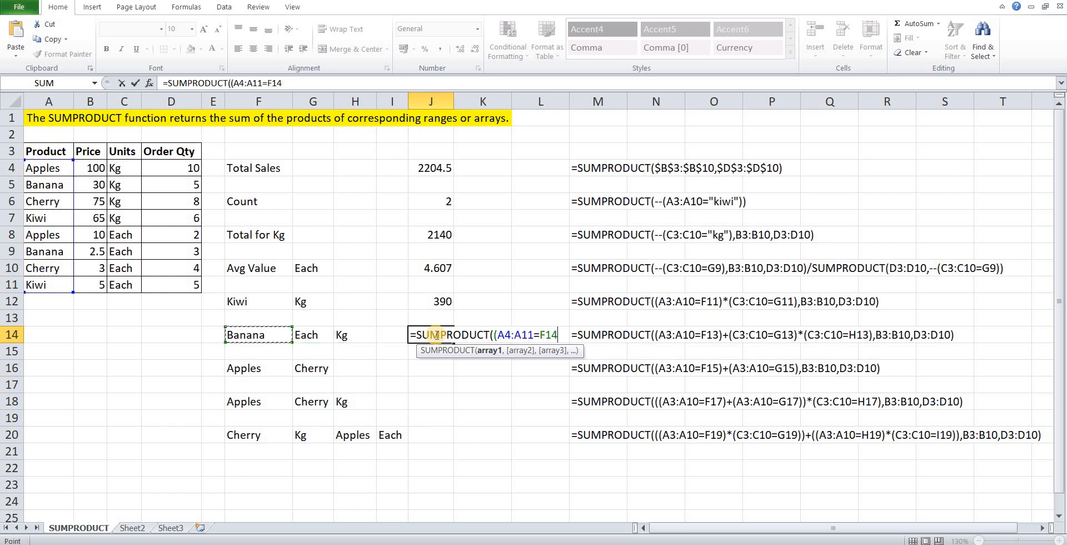
{"action": "type", "text": ")"}
Add a second condition on the units range C4:C11 to the Banana condition with a plus sign.
{"action": "type", "text": "+"}
{"action": "type", "text": "("}
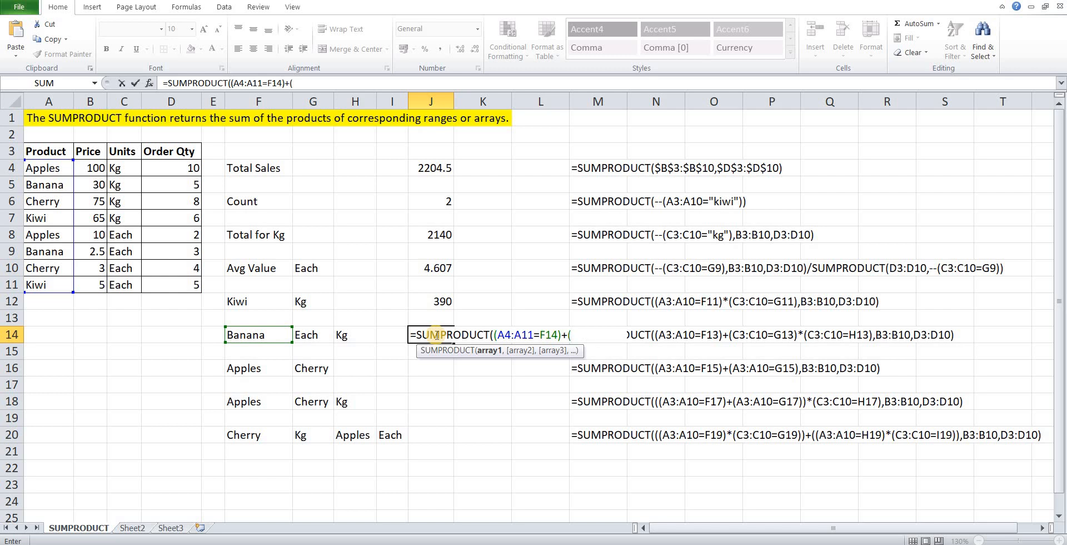
{"action": "key", "text": "Left"}
{"action": "key", "text": "Left"}
{"action": "key", "text": "Left"}
{"action": "key", "text": "Left"}
{"action": "key", "text": "Left"}
{"action": "key", "text": "Left"}
{"action": "key", "text": "Left"}
{"action": "key", "text": "Left"}
{"action": "key", "text": "Left"}
{"action": "key", "text": "Up"}
{"action": "key", "text": "Up"}
{"action": "key", "text": "Up"}
{"action": "key", "text": "Up"}
{"action": "key", "text": "Up"}
{"action": "key", "text": "Up"}
{"action": "key", "text": "Up"}
{"action": "key", "text": "Up"}
{"action": "key", "text": "Up"}
{"action": "key", "text": "Up"}
{"action": "key", "text": "Right"}
{"action": "key", "text": "Right"}
{"action": "key", "text": "ctrl+shift+Down"}
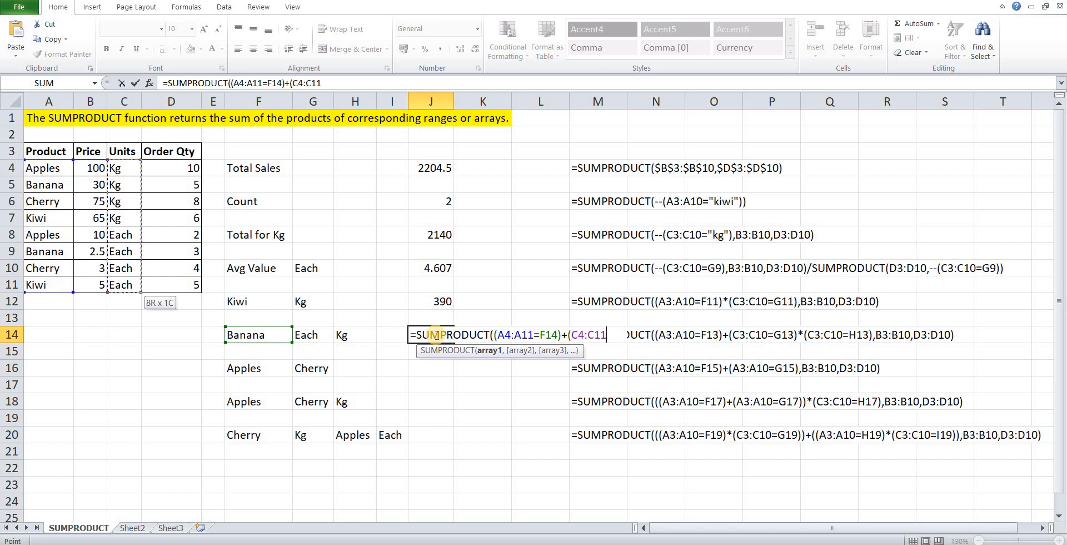
Compare the units range with the Each criterion in G14 and close the condition as (C4:C11=G14).
{"action": "type", "text": "="}
{"action": "key", "text": "Left"}
{"action": "key", "text": "Left"}
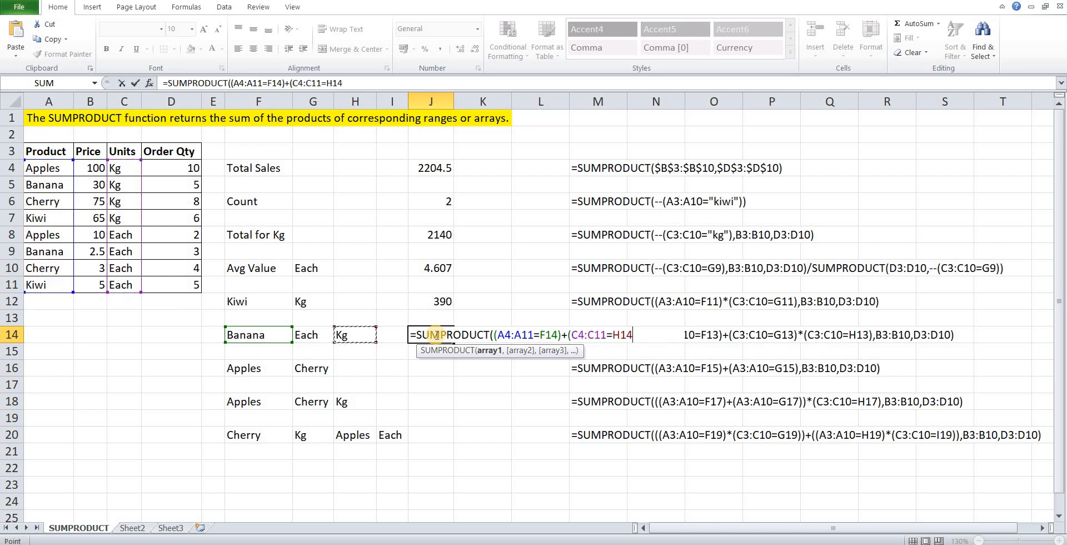
{"action": "key", "text": "Left"}
{"action": "type", "text": ")"}
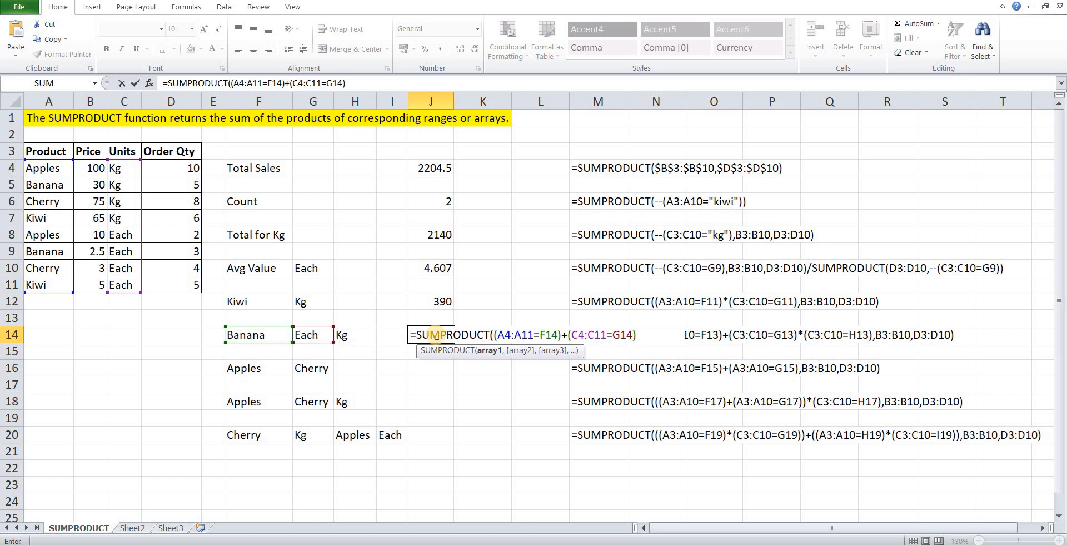
{"action": "type", "text": "*("}
Multiply the Each condition by a third condition that uses the units range C4:C11.
{"action": "key", "text": "Left"}
{"action": "key", "text": "Left"}
{"action": "key", "text": "Left"}
{"action": "key", "text": "Up"}
{"action": "key", "text": "Up"}
{"action": "key", "text": "Left"}
{"action": "key", "text": "Up"}
{"action": "key", "text": "Left"}
{"action": "key", "text": "Up"}
{"action": "key", "text": "Left"}
{"action": "key", "text": "Left"}
{"action": "key", "text": "Up"}
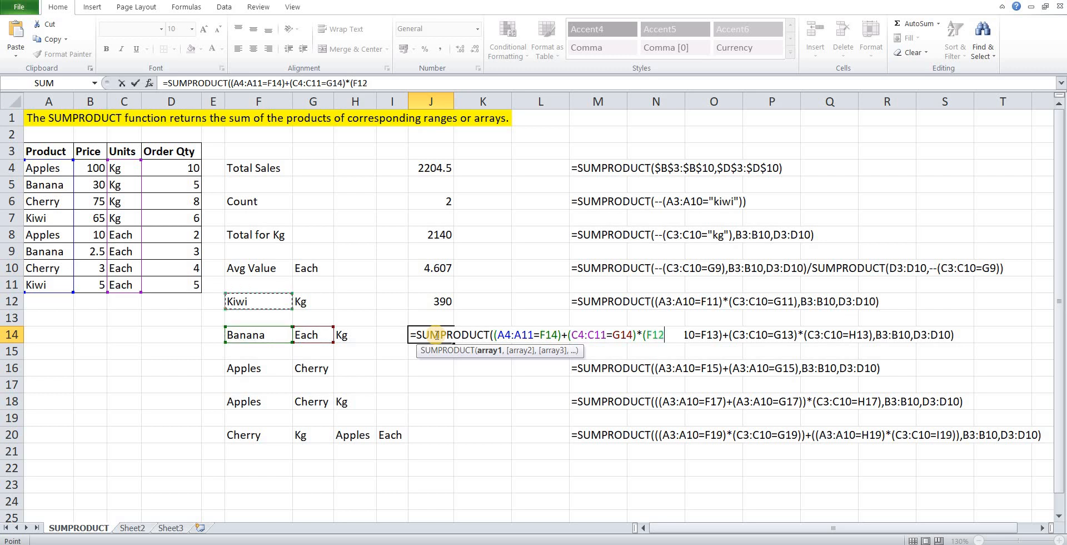
{"action": "key", "text": "Up"}
{"action": "key", "text": "Up"}
{"action": "key", "text": "Up"}
{"action": "key", "text": "Up"}
{"action": "key", "text": "Up"}
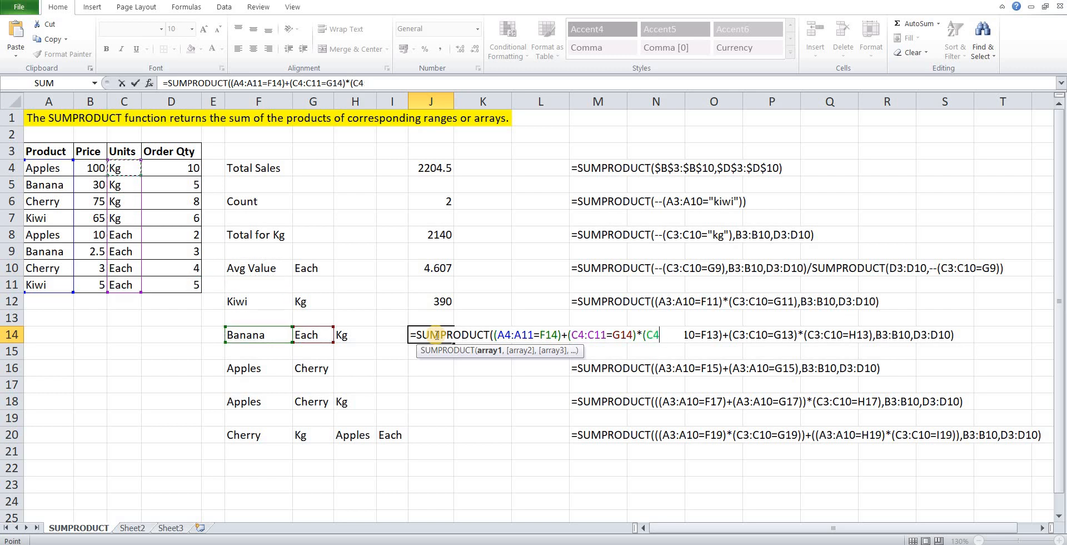
{"action": "key", "text": "ctrl+shift+Down"}
Compare the third condition's units range with the Kg criterion in H14 and close it as (C4:C11=H14).
{"action": "type", "text": "="}
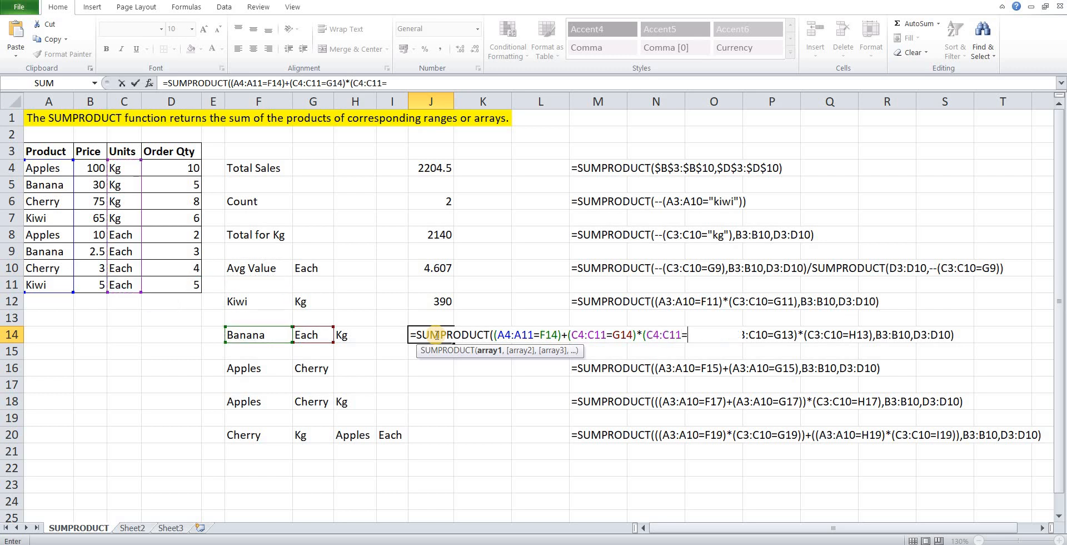
{"action": "key", "text": "Left"}
{"action": "key", "text": "Left"}
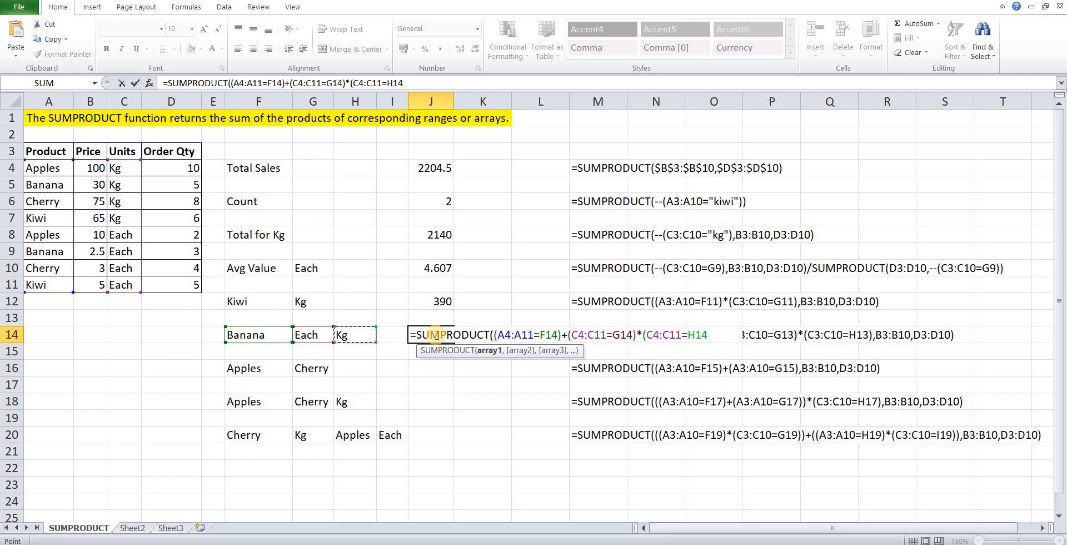
{"action": "type", "text": "),"}
Add the price range B4:B11 as the second array of the Banana formula in J14.
{"action": "key", "text": "Left"}
{"action": "key", "text": "Left"}
{"action": "key", "text": "Left"}
{"action": "key", "text": "Left"}
{"action": "key", "text": "Left"}
{"action": "key", "text": "Left"}
{"action": "key", "text": "Up"}
{"action": "key", "text": "Up"}
{"action": "key", "text": "Up"}
{"action": "key", "text": "Up"}
{"action": "key", "text": "Up"}
{"action": "key", "text": "Up"}
{"action": "key", "text": "Up"}
{"action": "key", "text": "Up"}
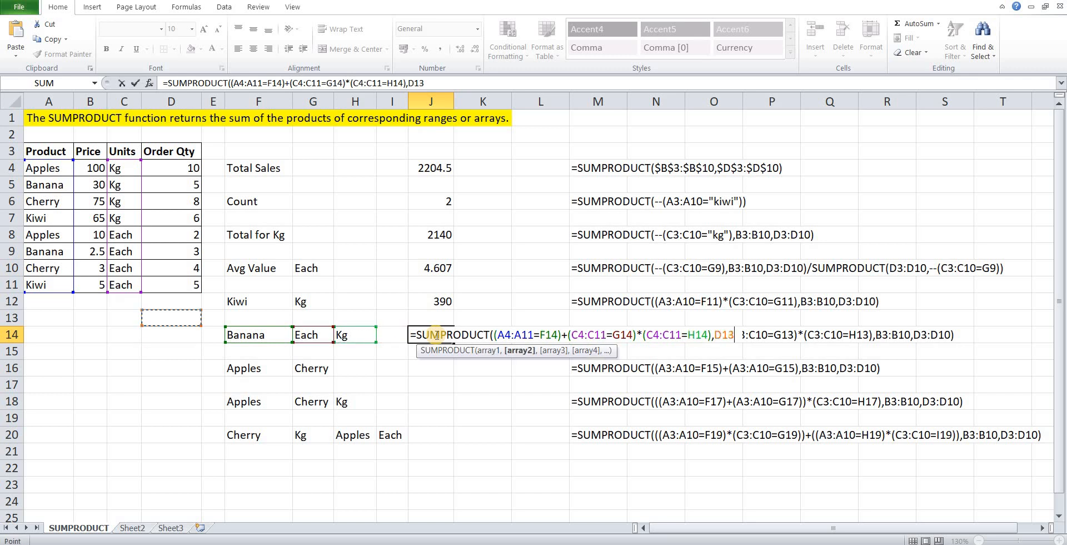
{"action": "key", "text": "Up"}
{"action": "key", "text": "Up"}
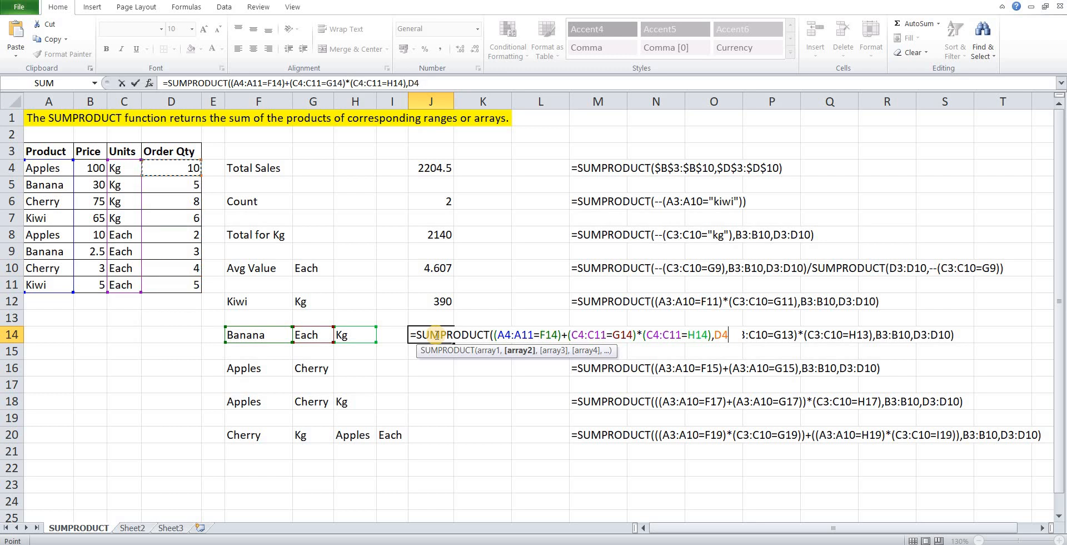
{"action": "key", "text": "Left"}
{"action": "key", "text": "Left"}
{"action": "key", "text": "shift+Down"}
{"action": "key", "text": "shift+Down"}
{"action": "key", "text": "shift+Down"}
{"action": "key", "text": "shift+Down"}
{"action": "key", "text": "shift+Down"}
{"action": "key", "text": "shift+Down"}
{"action": "key", "text": "shift+Down"}
{"action": "type", "text": ","}
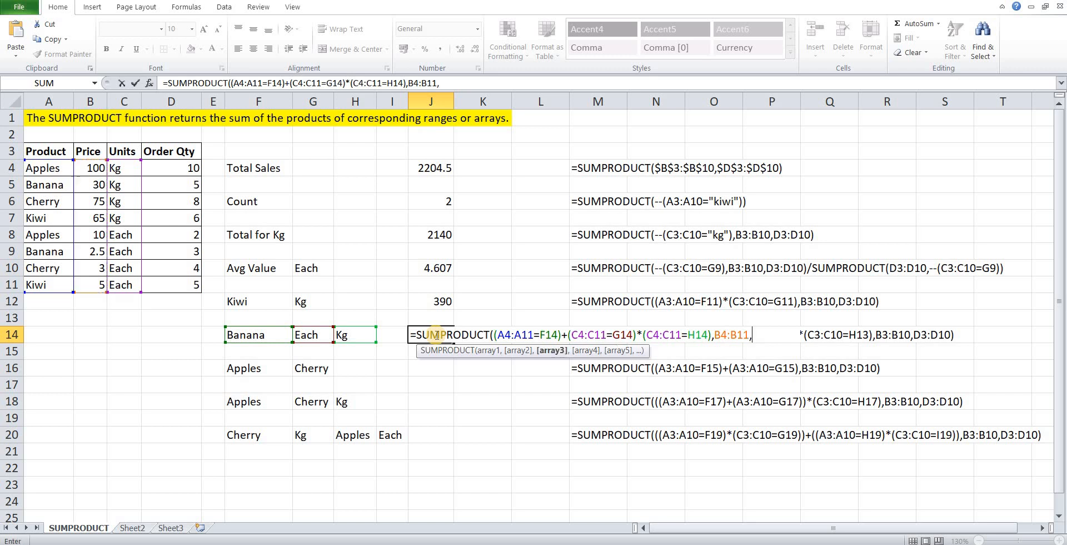
Add the order quantity range D4:D11 as the third array and complete the Banana formula in J14.
{"action": "key", "text": "Left"}
{"action": "key", "text": "Left"}
{"action": "key", "text": "Left"}
{"action": "key", "text": "Left"}
{"action": "key", "text": "Left"}
{"action": "key", "text": "Up"}
{"action": "key", "text": "Up"}
{"action": "key", "text": "Up"}
{"action": "key", "text": "Up"}
{"action": "key", "text": "Left"}
{"action": "key", "text": "Up"}
{"action": "key", "text": "Up"}
{"action": "key", "text": "Up"}
{"action": "key", "text": "Up"}
{"action": "key", "text": "Up"}
{"action": "key", "text": "Up"}
{"action": "key", "text": "shift+Down"}
{"action": "key", "text": "shift+Down"}
{"action": "key", "text": "shift+Down"}
{"action": "key", "text": "shift+Down"}
{"action": "key", "text": "shift+Down"}
{"action": "key", "text": "shift+Down"}
{"action": "key", "text": "shift+Down"}
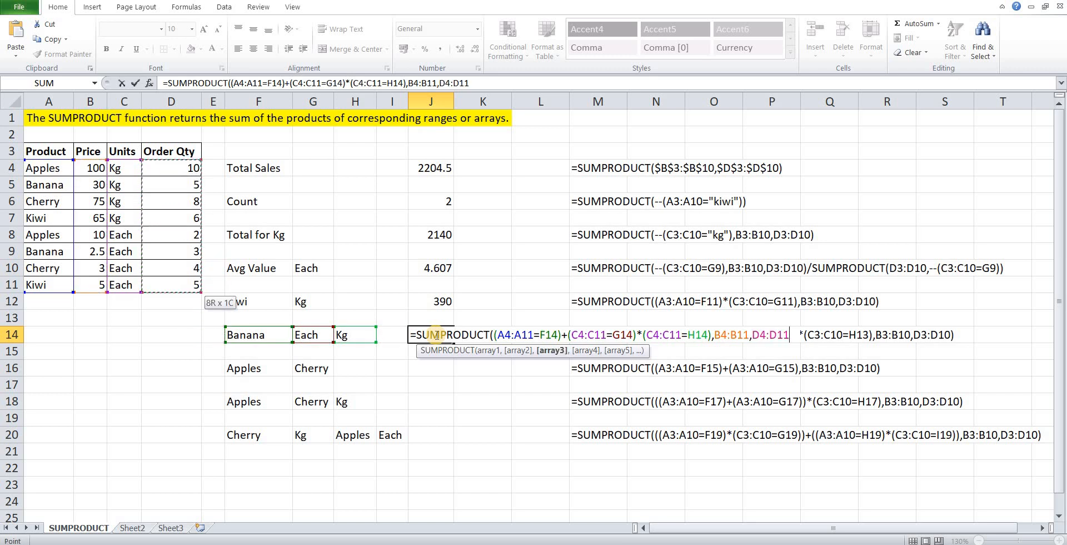
{"action": "type", "text": ")"}
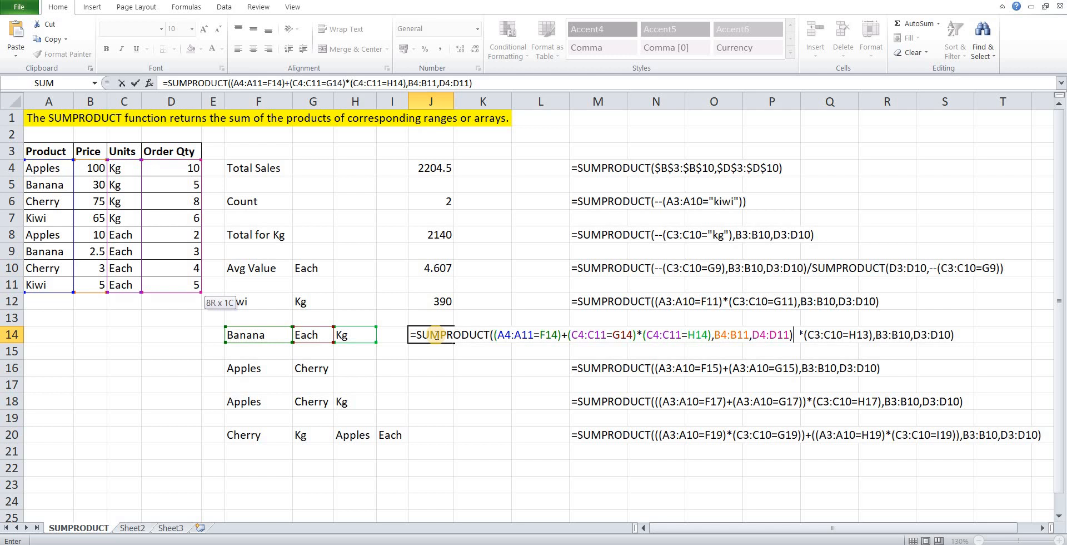
{"action": "key", "text": "Return"}
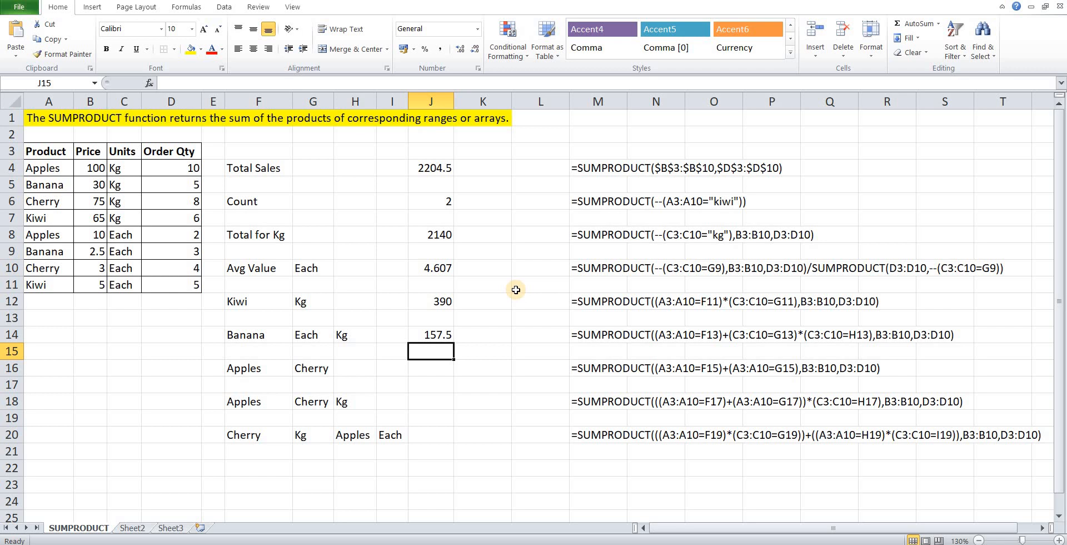
Start a SUMPRODUCT formula in J16 whose first parenthesised condition uses the product range A4:A11.
{"action": "key", "text": "Down"}
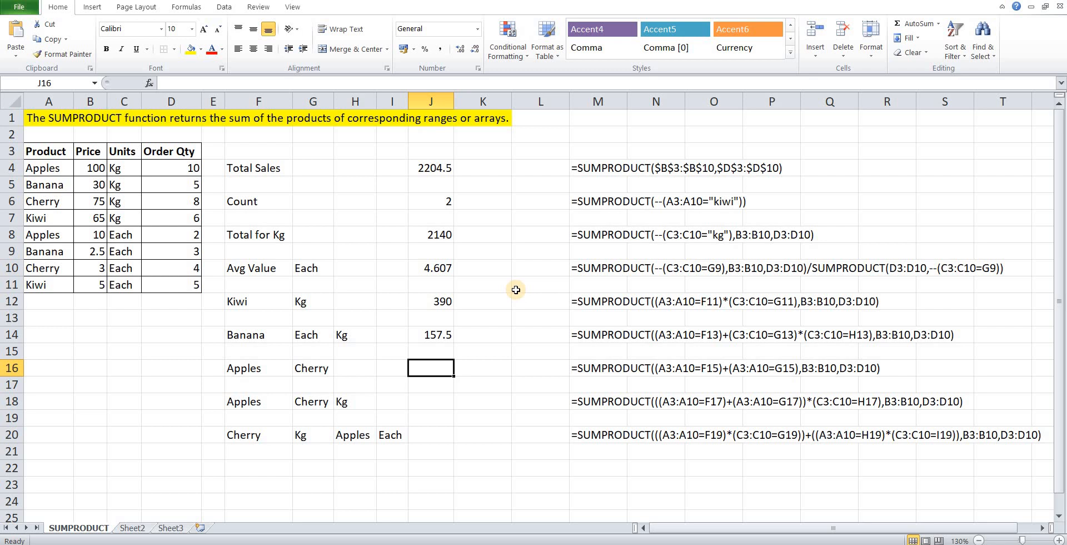
{"action": "type", "text": "="}
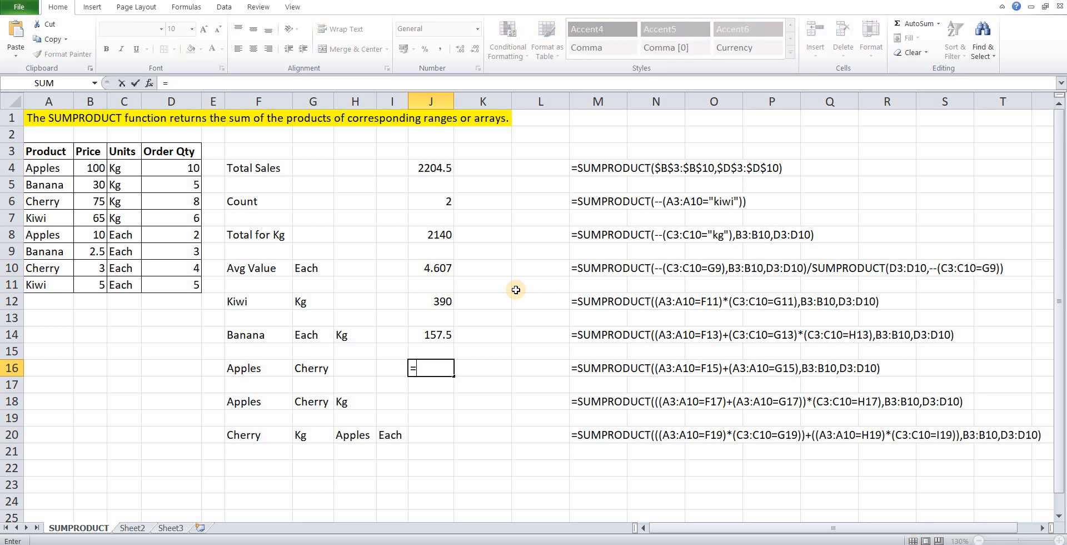
{"action": "type", "text": "sumpro"}
{"action": "key", "text": "Tab"}
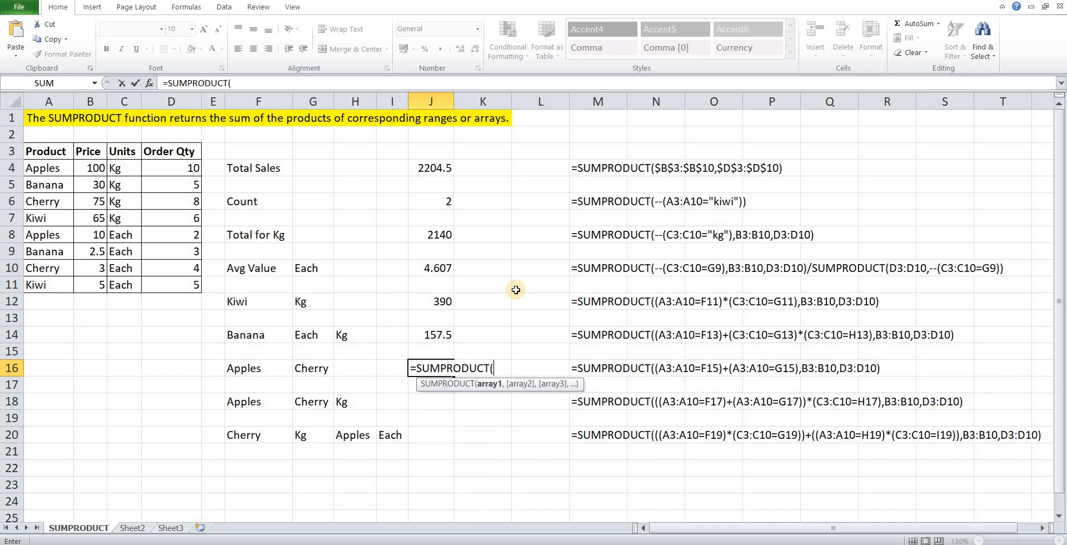
{"action": "key", "text": "Left"}
{"action": "key", "text": "BackSpace"}
{"action": "type", "text": "("}
{"action": "key", "text": "Left"}
{"action": "key", "text": "Left"}
{"action": "key", "text": "Left"}
{"action": "key", "text": "Left"}
{"action": "key", "text": "Left"}
{"action": "key", "text": "Left"}
{"action": "key", "text": "Left"}
{"action": "key", "text": "Left"}
{"action": "key", "text": "Left"}
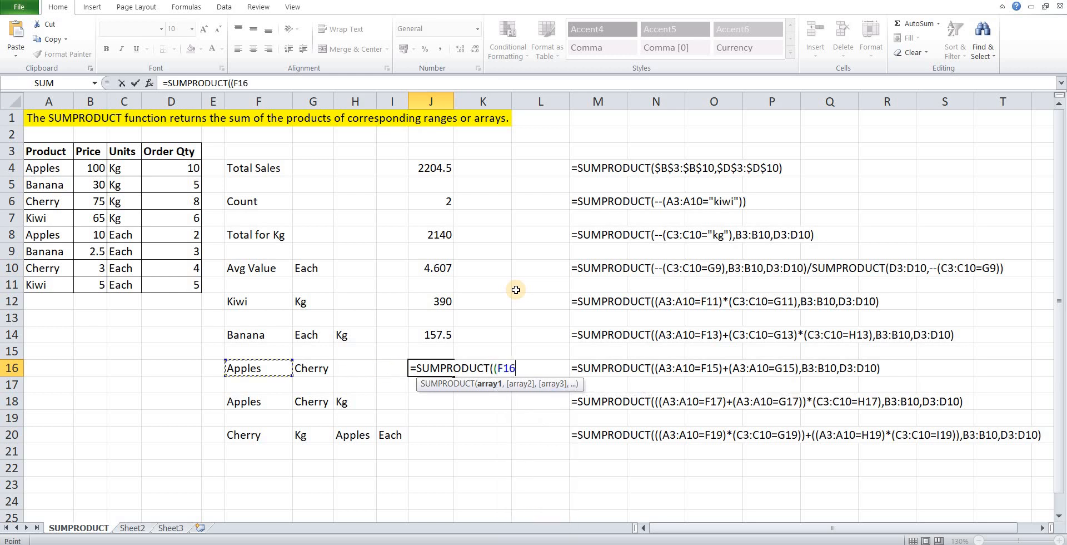
{"action": "key", "text": "Up"}
{"action": "key", "text": "Up"}
{"action": "key", "text": "Up"}
{"action": "key", "text": "Up"}
{"action": "key", "text": "Up"}
{"action": "key", "text": "Up"}
{"action": "key", "text": "Up"}
{"action": "key", "text": "Up"}
{"action": "key", "text": "Up"}
{"action": "key", "text": "Up"}
{"action": "key", "text": "Up"}
{"action": "key", "text": "Up"}
{"action": "key", "text": "Up"}
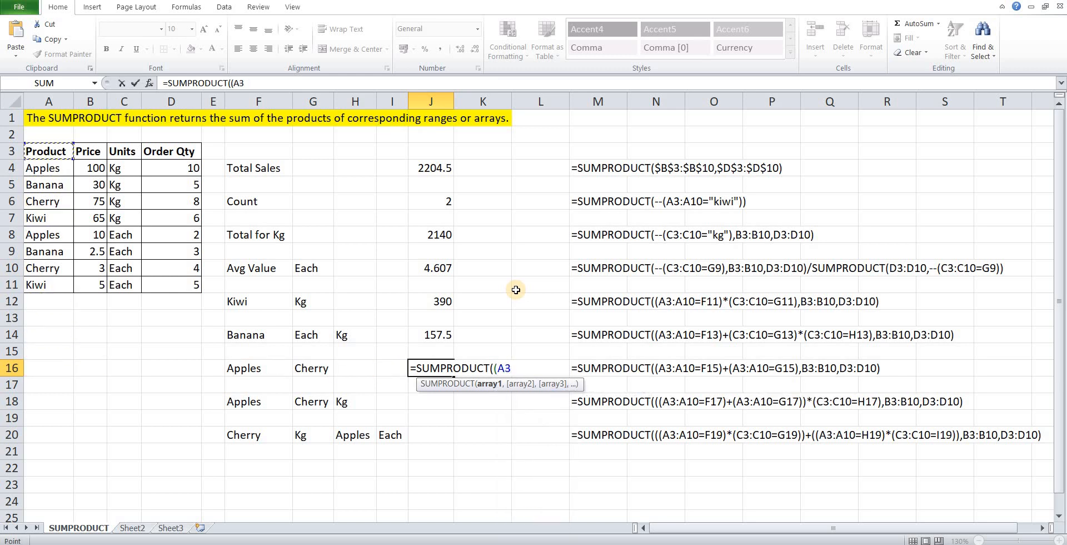
{"action": "key", "text": "Down"}
{"action": "key", "text": "shift+Down"}
{"action": "key", "text": "shift+Down"}
{"action": "key", "text": "shift+Down"}
{"action": "key", "text": "shift+Down"}
{"action": "key", "text": "shift+Down"}
{"action": "key", "text": "shift+Down"}
{"action": "key", "text": "shift+Down"}
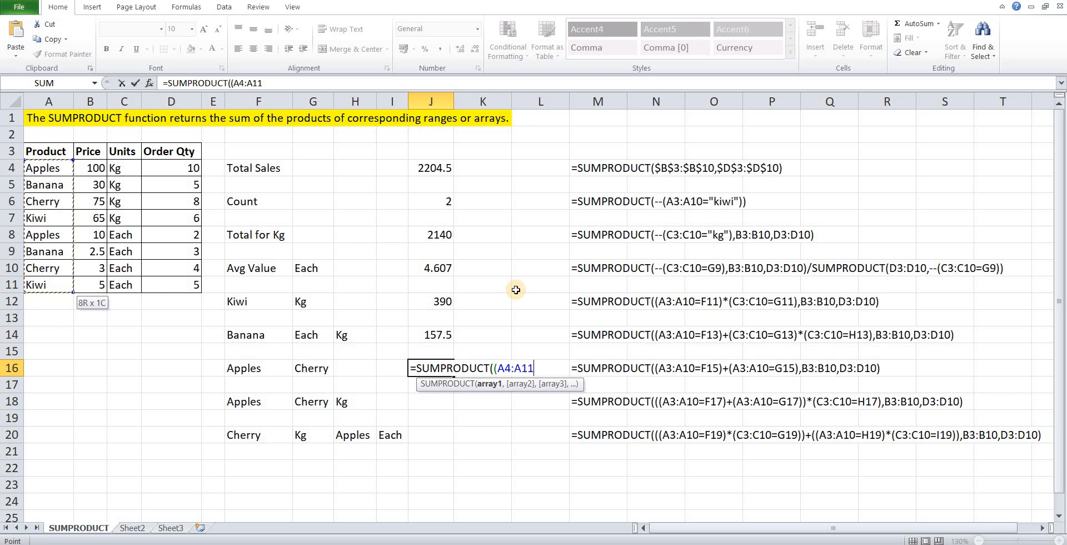
Compare the product range with the Apples criterion in F16 and close the condition as (A4:A11=F16).
{"action": "type", "text": "="}
{"action": "key", "text": "Left"}
{"action": "key", "text": "Left"}
{"action": "key", "text": "Left"}
{"action": "key", "text": "Left"}
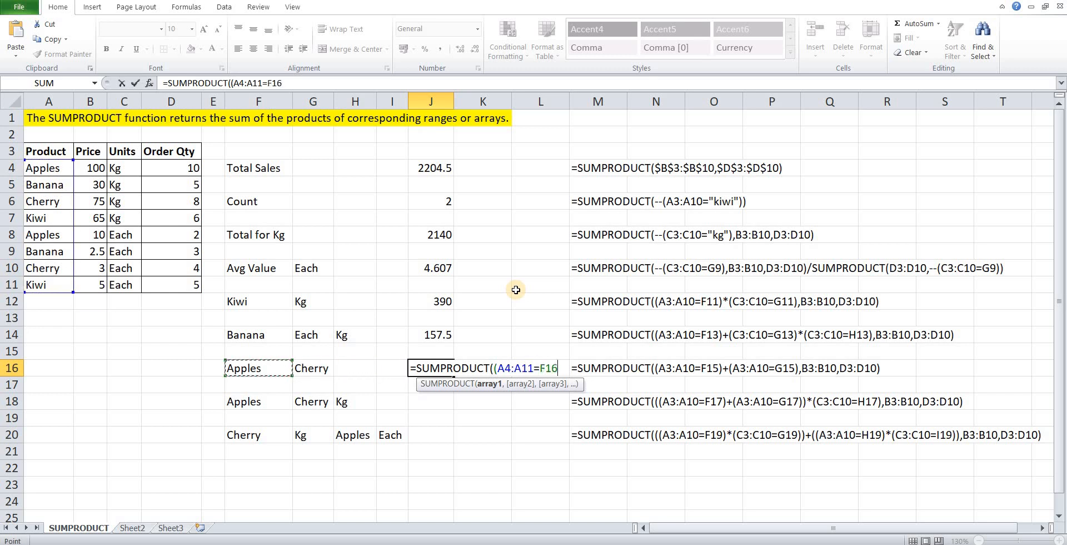
{"action": "type", "text": ")+("}
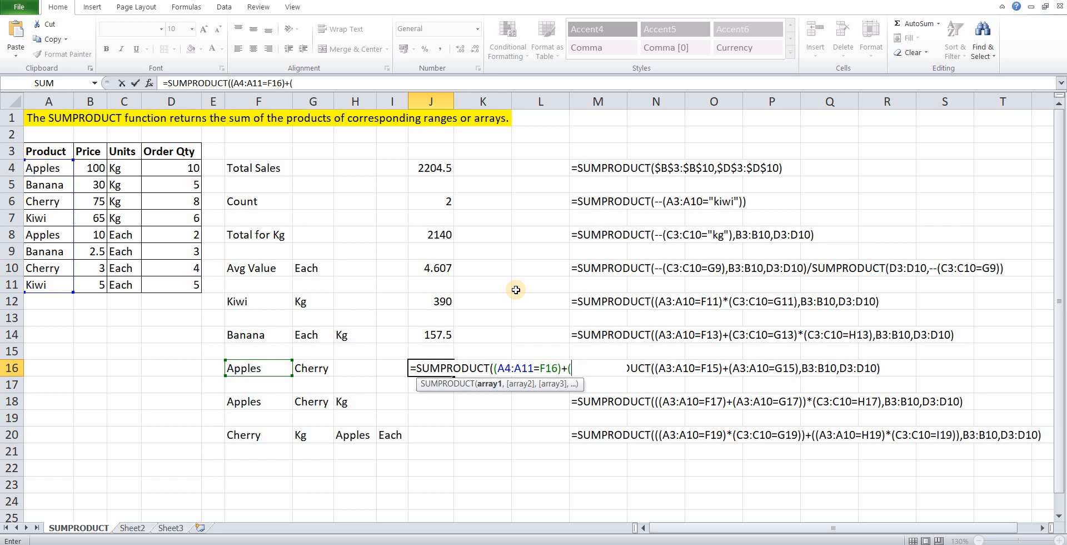
Add a second condition on the product range A4:A11 to the Apples condition with a plus sign.
{"action": "key", "text": "Left"}
{"action": "key", "text": "Left"}
{"action": "key", "text": "Left"}
{"action": "key", "text": "Left"}
{"action": "key", "text": "Left"}
{"action": "key", "text": "Left"}
{"action": "key", "text": "Left"}
{"action": "key", "text": "Left"}
{"action": "key", "text": "Up"}
{"action": "key", "text": "Up"}
{"action": "key", "text": "Up"}
{"action": "key", "text": "Up"}
{"action": "key", "text": "Up"}
{"action": "key", "text": "Up"}
{"action": "key", "text": "Up"}
{"action": "key", "text": "Up"}
{"action": "key", "text": "Up"}
{"action": "key", "text": "Up"}
{"action": "key", "text": "Up"}
{"action": "key", "text": "Up"}
{"action": "key", "text": "Left"}
{"action": "key", "text": "ctrl+shift+Down"}
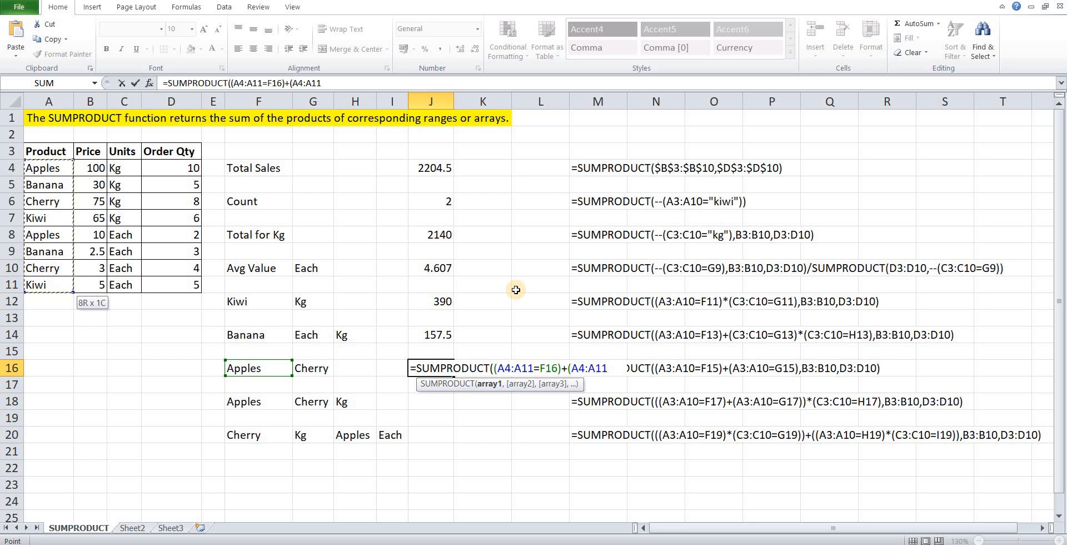
Compare the second product range with the Cherry criterion in G16 and close the condition as (A4:A11=G16).
{"action": "type", "text": "="}
{"action": "key", "text": "Left"}
{"action": "key", "text": "Left"}
{"action": "key", "text": "Left"}
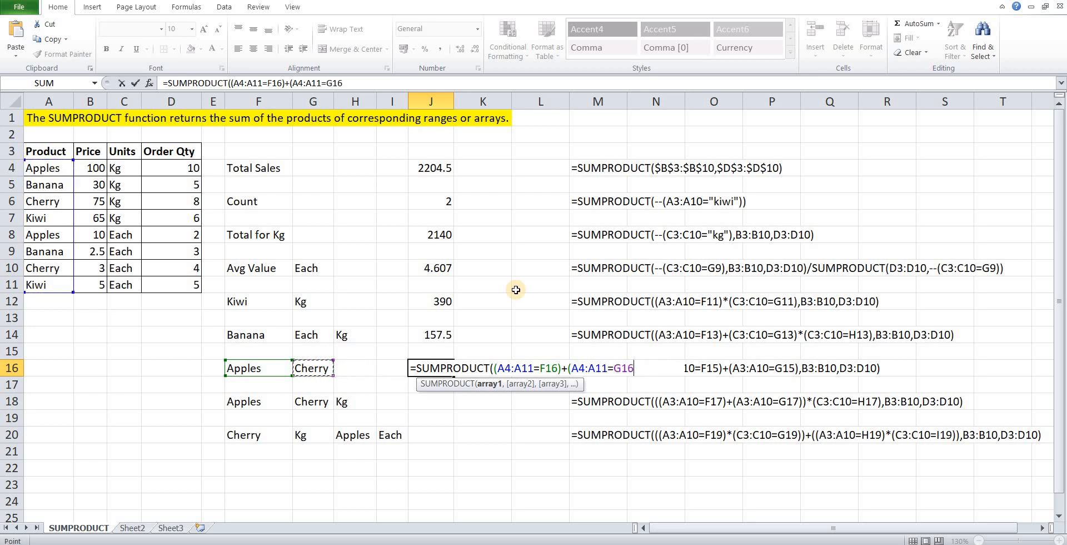
{"action": "type", "text": "),"}
Add the price range B4:B11 as the second array of the Apples and Cherry formula in J16.
{"action": "key", "text": "Left"}
{"action": "key", "text": "Home"}
{"action": "key", "text": "Up"}
{"action": "key", "text": "Up"}
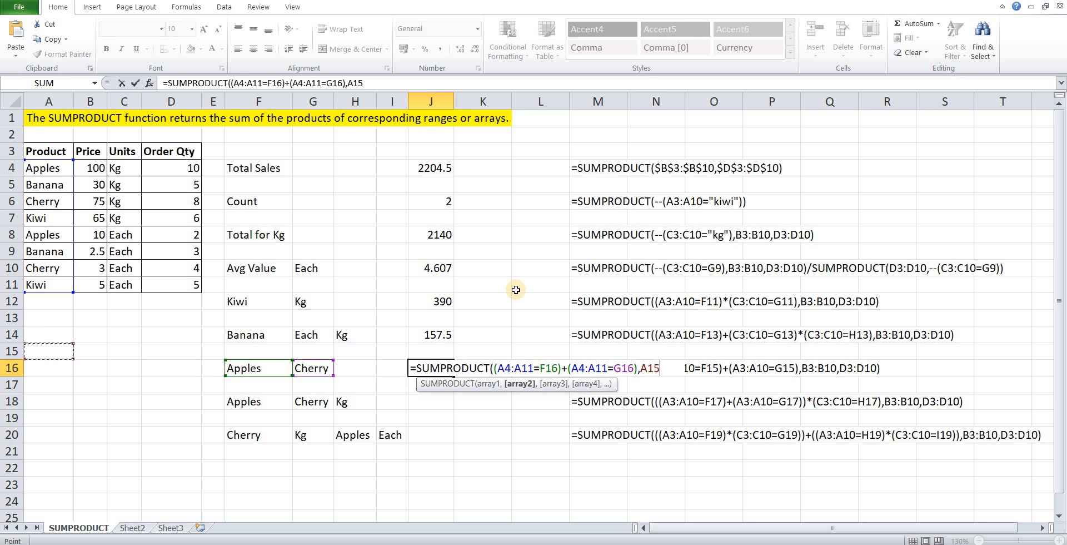
{"action": "key", "text": "Up"}
{"action": "key", "text": "Up"}
{"action": "key", "text": "Up"}
{"action": "key", "text": "ctrl+Up"}
{"action": "key", "text": "Down"}
{"action": "key", "text": "Right"}
{"action": "key", "text": "ctrl+shift+Down"}
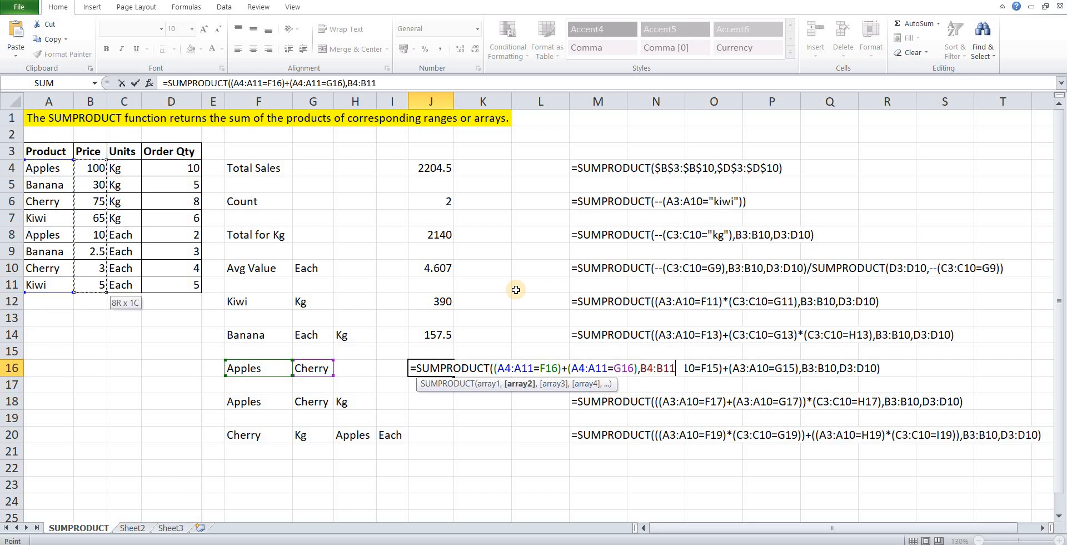
Try to close the J16 formula with C4:D11 as the third array.
{"action": "type", "text": ","}
{"action": "key", "text": "Left"}
{"action": "key", "text": "Left"}
{"action": "key", "text": "Left"}
{"action": "key", "text": "Left"}
{"action": "key", "text": "Left"}
{"action": "key", "text": "Left"}
{"action": "key", "text": "Up"}
{"action": "key", "text": "Up"}
{"action": "key", "text": "Up"}
{"action": "key", "text": "Up"}
{"action": "key", "text": "Up"}
{"action": "key", "text": "Up"}
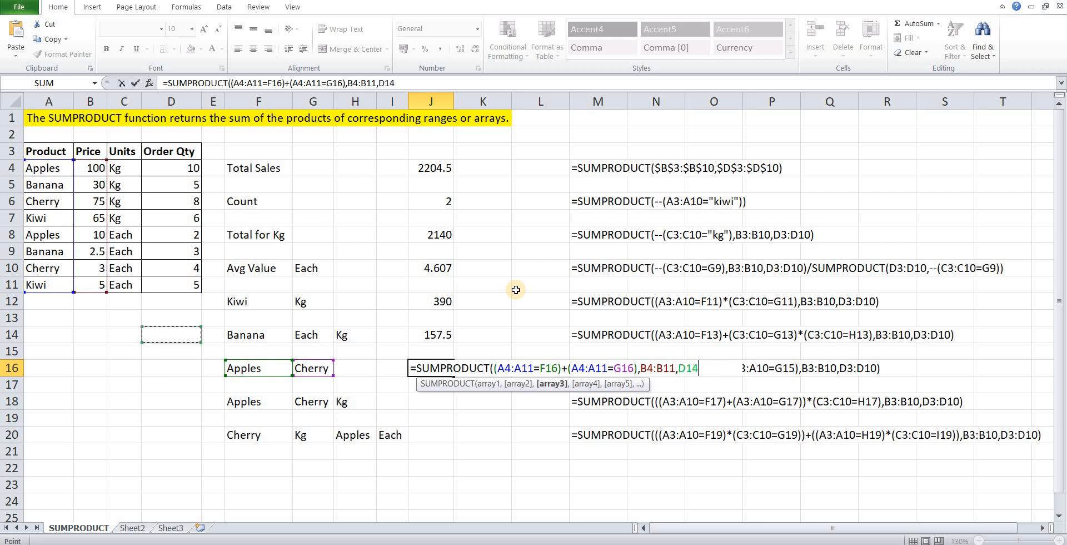
{"action": "key", "text": "ctrl+Up"}
{"action": "key", "text": "Down"}
{"action": "key", "text": "ctrl+shift+Down"}
{"action": "key", "text": "shift+Left"}
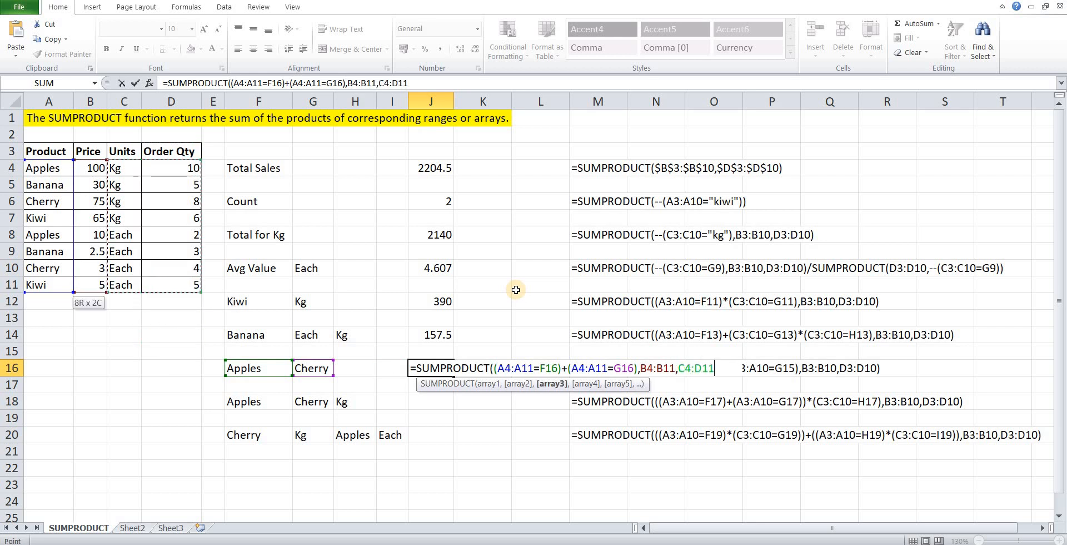
{"action": "type", "text": ")"}
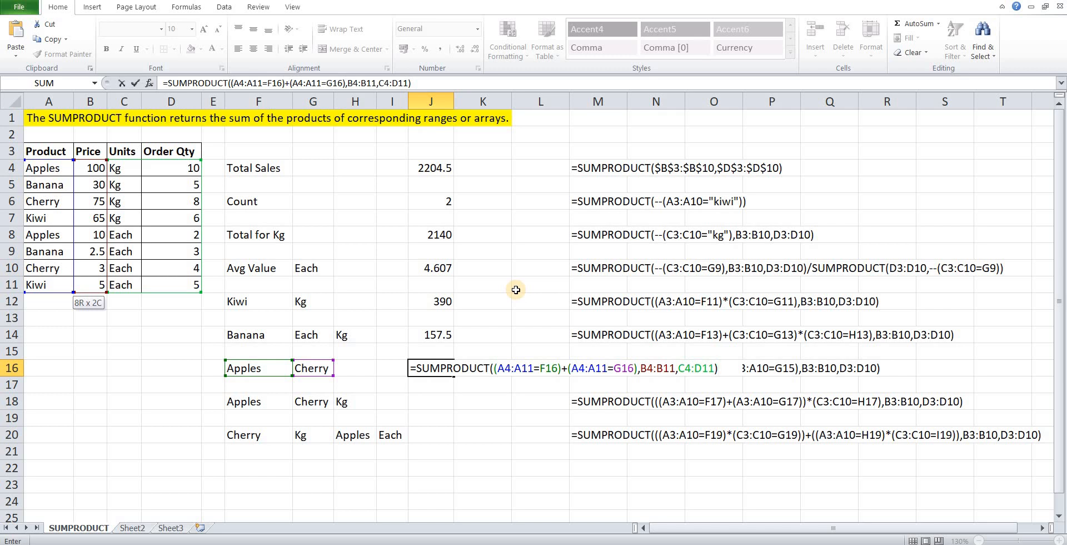
Replace the third array in J16 with the order quantity range D4:D11, then close and enter the formula.
{"action": "key", "text": "BackSpace"}
{"action": "key", "text": "BackSpace"}
{"action": "key", "text": "BackSpace"}
{"action": "key", "text": "BackSpace"}
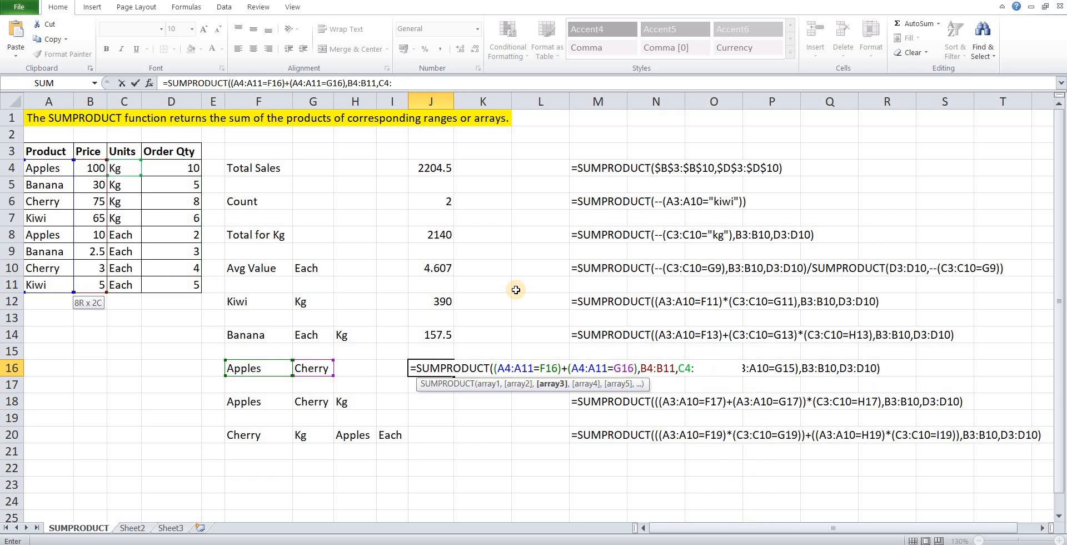
{"action": "key", "text": "BackSpace"}
{"action": "key", "text": "BackSpace"}
{"action": "key", "text": "BackSpace"}
{"action": "left_click", "coordinate": [191, 167]}
{"action": "key", "text": "ctrl+shift+Down"}
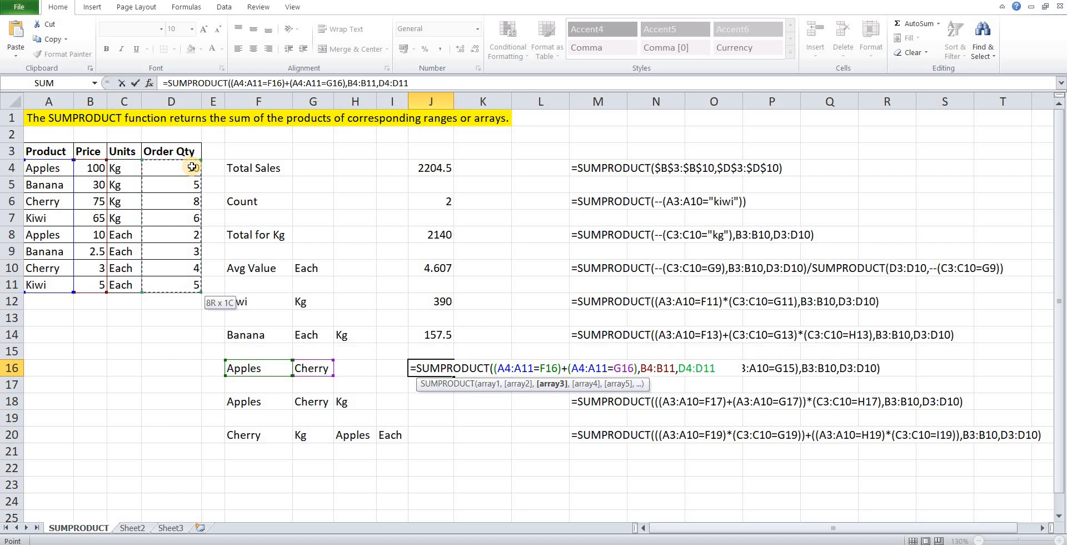
{"action": "type", "text": ")"}
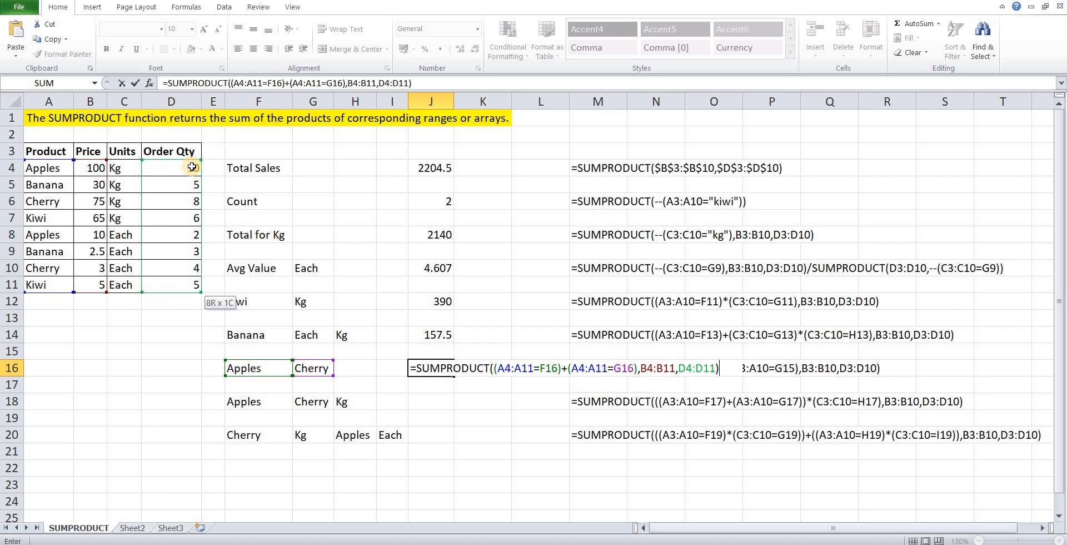
{"action": "key", "text": "Return"}
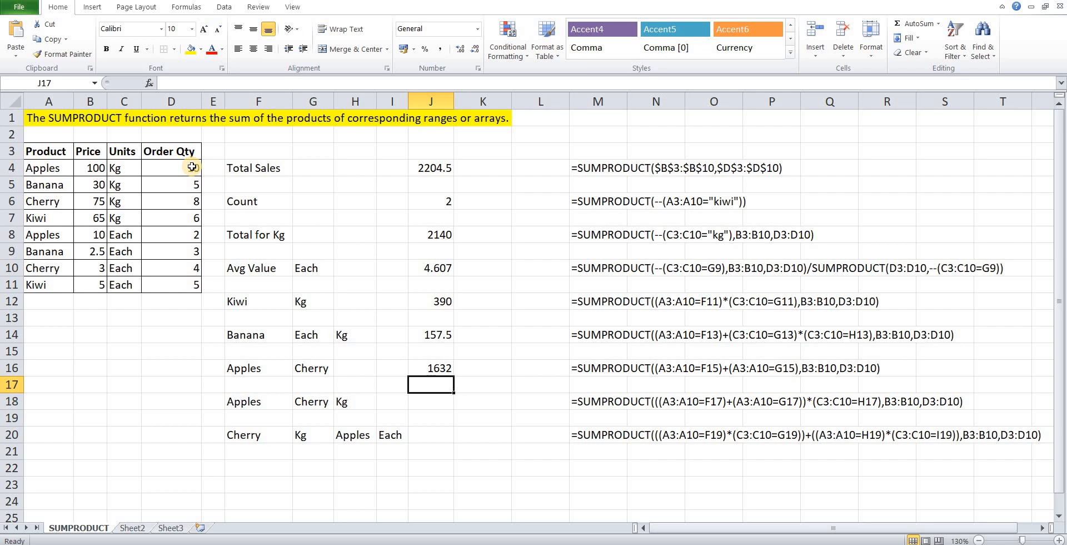
Start a SUMPRODUCT formula in J18 with two additional opening parentheses for the grouped product conditions.
{"action": "key", "text": "Down"}
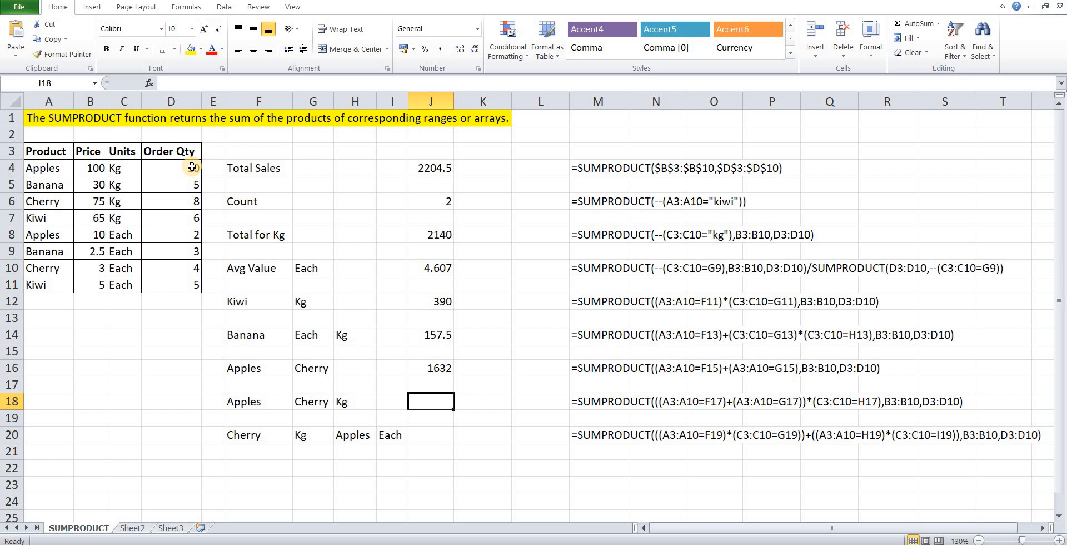
{"action": "type", "text": "=sumpro"}
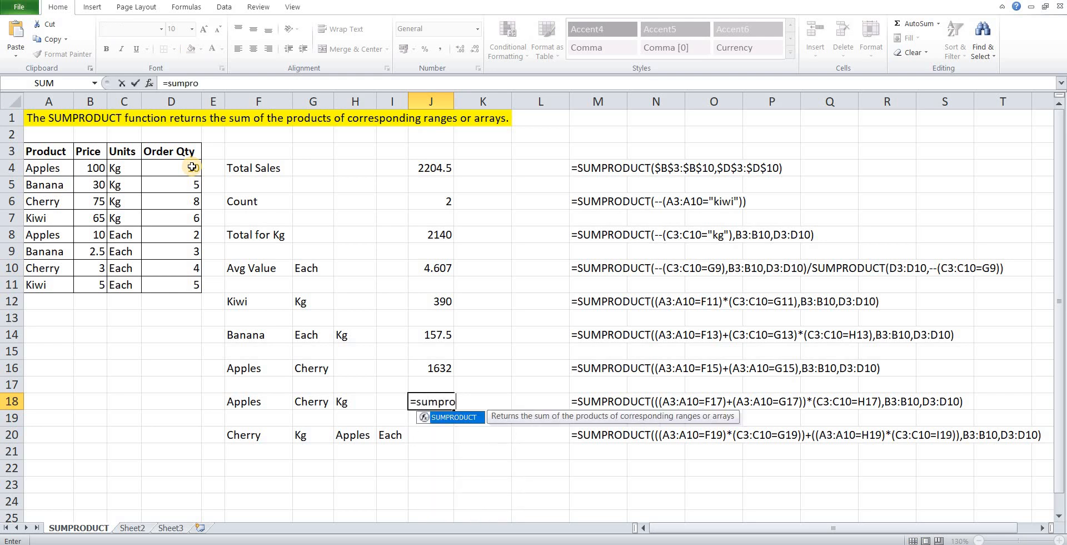
{"action": "key", "text": "Tab"}
{"action": "type", "text": "("}
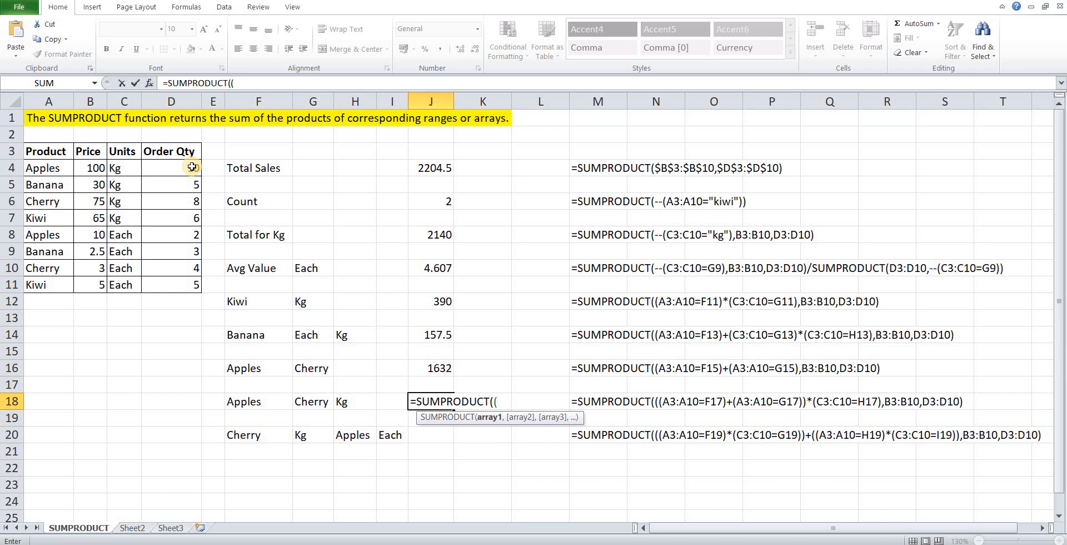
{"action": "type", "text": "("}
Reference the product range A4:A11 in the first condition of the J18 formula.
{"action": "key", "text": "Left"}
{"action": "key", "text": "Left"}
{"action": "key", "text": "Left"}
{"action": "key", "text": "Left"}
{"action": "key", "text": "Left"}
{"action": "key", "text": "Left"}
{"action": "key", "text": "Left"}
{"action": "key", "text": "Left"}
{"action": "key", "text": "Left"}
{"action": "key", "text": "Up"}
{"action": "key", "text": "Up"}
{"action": "key", "text": "Up"}
{"action": "key", "text": "Up"}
{"action": "key", "text": "Up"}
{"action": "key", "text": "Up"}
{"action": "key", "text": "Up"}
{"action": "key", "text": "Up"}
{"action": "key", "text": "Up"}
{"action": "key", "text": "Up"}
{"action": "key", "text": "Up"}
{"action": "key", "text": "Up"}
{"action": "key", "text": "Up"}
{"action": "key", "text": "Up"}
{"action": "key", "text": "ctrl+shift+Down"}
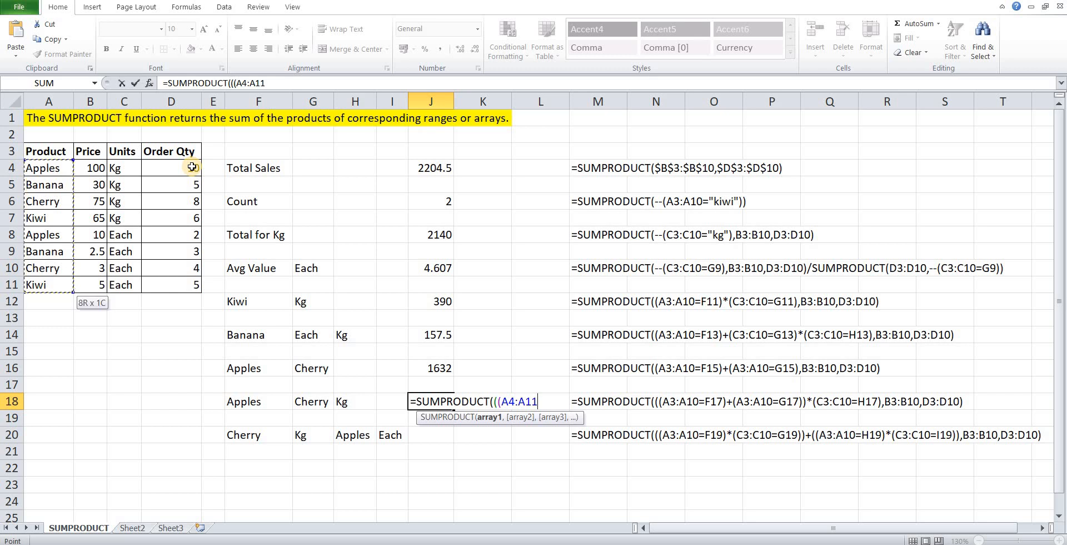
Compare the product range with the Apples criterion in F18 and close the condition as (A4:A11=F18).
{"action": "type", "text": "="}
{"action": "key", "text": "Left"}
{"action": "key", "text": "Left"}
{"action": "key", "text": "Left"}
{"action": "key", "text": "Left"}
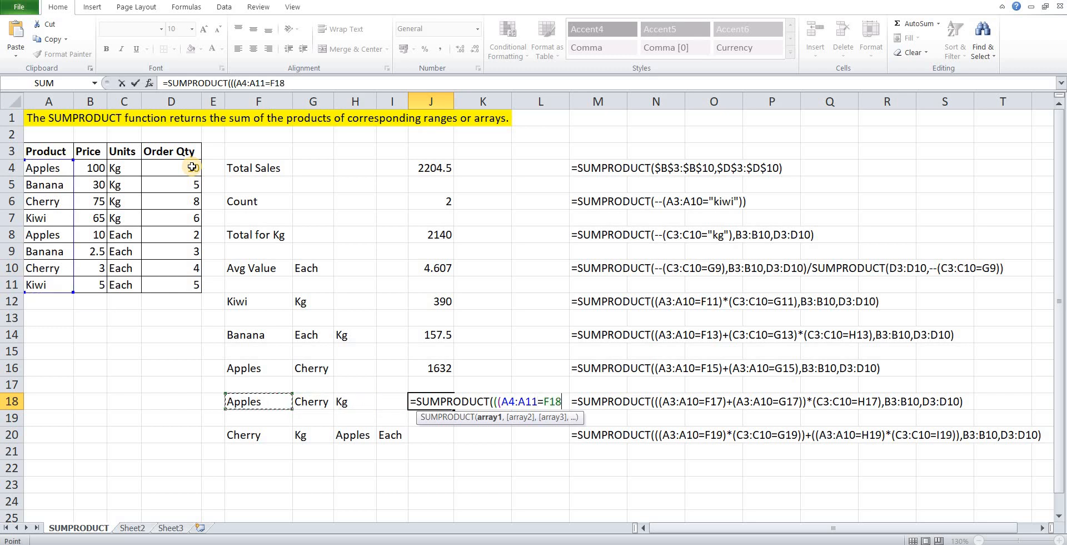
{"action": "type", "text": ")+"}
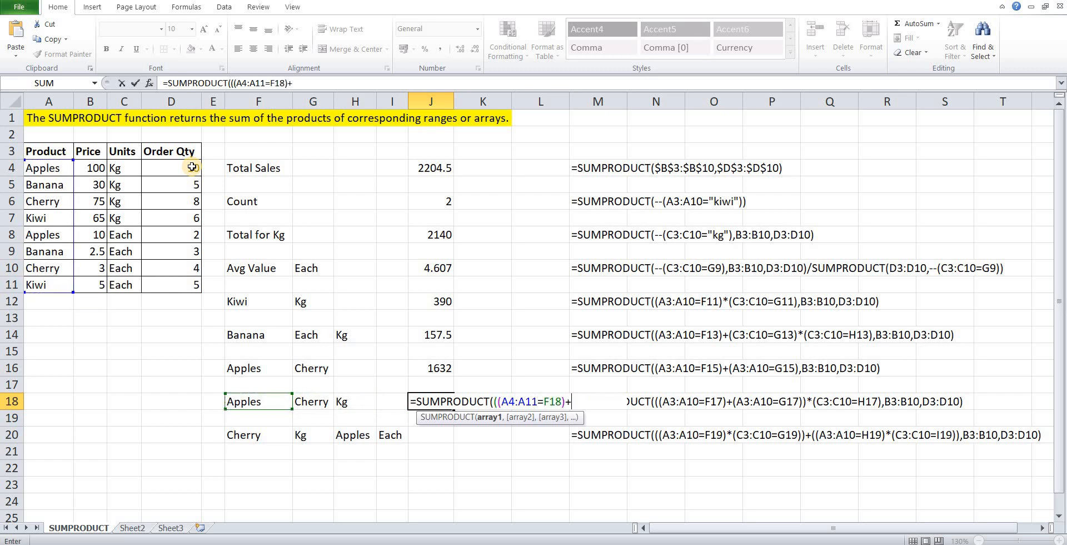
{"action": "type", "text": "("}
Add a second condition on the product range A4:A11 to the J18 formula with a plus sign.
{"action": "key", "text": "Left"}
{"action": "key", "text": "Home"}
{"action": "key", "text": "Up"}
{"action": "key", "text": "Up"}
{"action": "key", "text": "Up"}
{"action": "key", "text": "Up"}
{"action": "key", "text": "Up"}
{"action": "key", "text": "Up"}
{"action": "key", "text": "Up"}
{"action": "key", "text": "Up"}
{"action": "key", "text": "Up"}
{"action": "key", "text": "Up"}
{"action": "key", "text": "Up"}
{"action": "key", "text": "Up"}
{"action": "key", "text": "Up"}
{"action": "key", "text": "Up"}
{"action": "key", "text": "shift+Down"}
{"action": "key", "text": "shift+Down"}
{"action": "key", "text": "shift+Down"}
{"action": "key", "text": "shift+Down"}
{"action": "key", "text": "shift+Down"}
{"action": "key", "text": "shift+Down"}
{"action": "key", "text": "shift+Down"}
Compare the second product range with the Cherry criterion in G18 and close both the condition and the OR group.
{"action": "type", "text": "="}
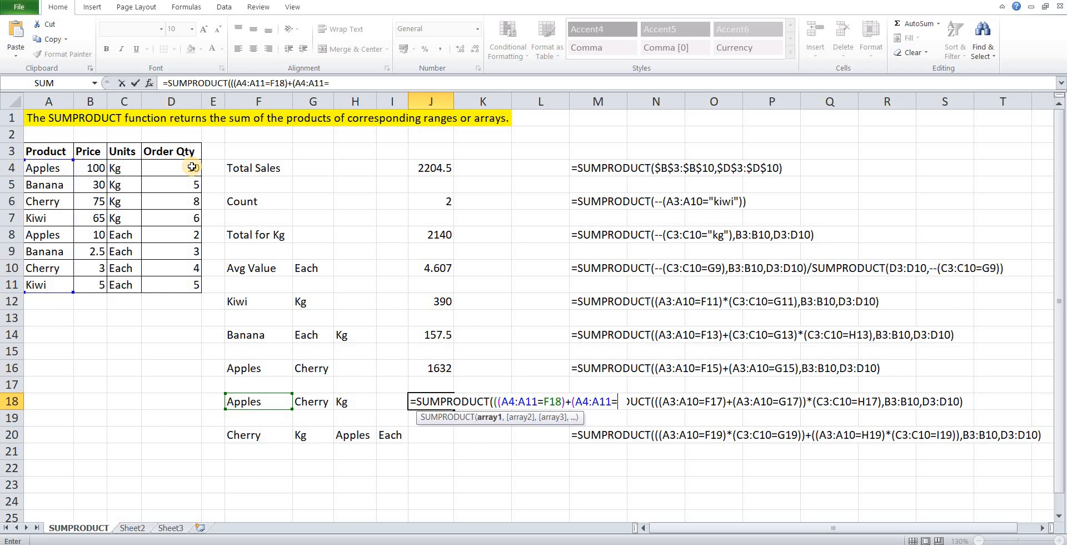
{"action": "key", "text": "Left"}
{"action": "key", "text": "Left"}
{"action": "key", "text": "Left"}
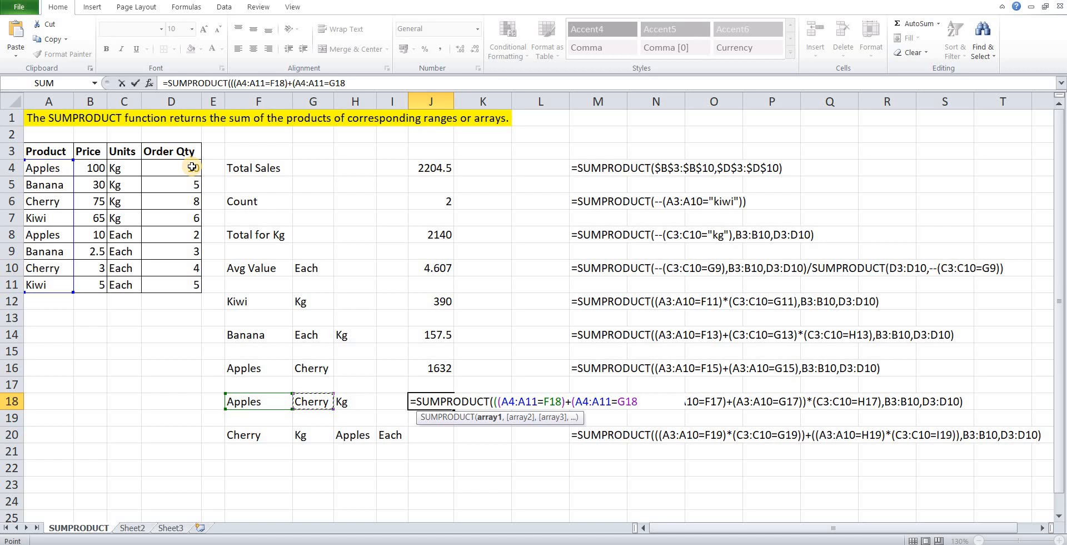
{"action": "type", "text": ")*"}
{"action": "key", "text": "BackSpace"}
{"action": "type", "text": ")"}
{"action": "type", "text": "*("}
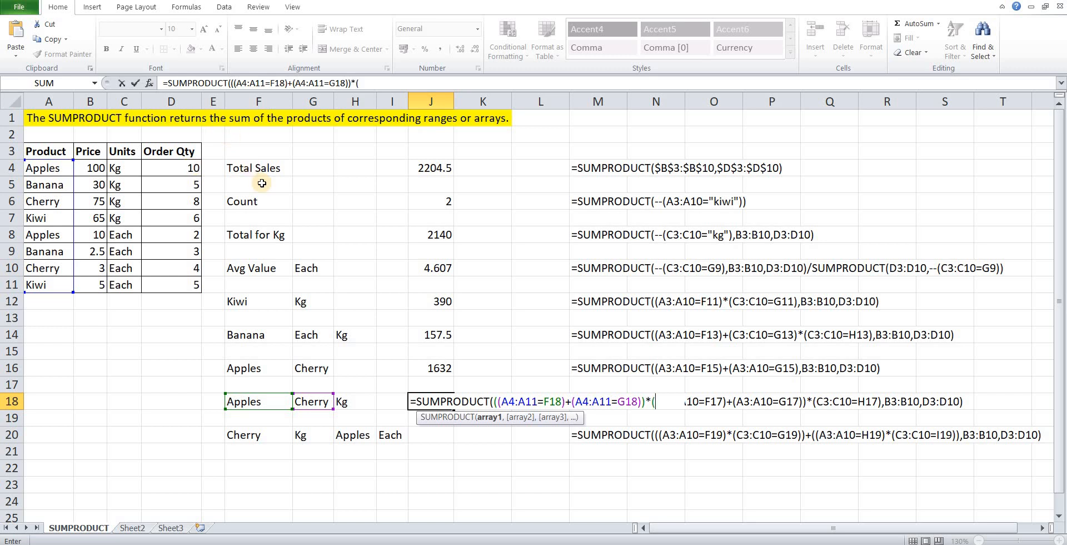
Multiply the Apples and Cherry group by a new condition on the units range C4:C11.
{"action": "key", "text": "Left"}
{"action": "key", "text": "Left"}
{"action": "key", "text": "Left"}
{"action": "key", "text": "Left"}
{"action": "key", "text": "Left"}
{"action": "key", "text": "Left"}
{"action": "key", "text": "Left"}
{"action": "key", "text": "Left"}
{"action": "key", "text": "Up"}
{"action": "key", "text": "Up"}
{"action": "key", "text": "Up"}
{"action": "key", "text": "Up"}
{"action": "key", "text": "Up"}
{"action": "key", "text": "Up"}
{"action": "key", "text": "Up"}
{"action": "key", "text": "Up"}
{"action": "key", "text": "Up"}
{"action": "key", "text": "Up"}
{"action": "key", "text": "Up"}
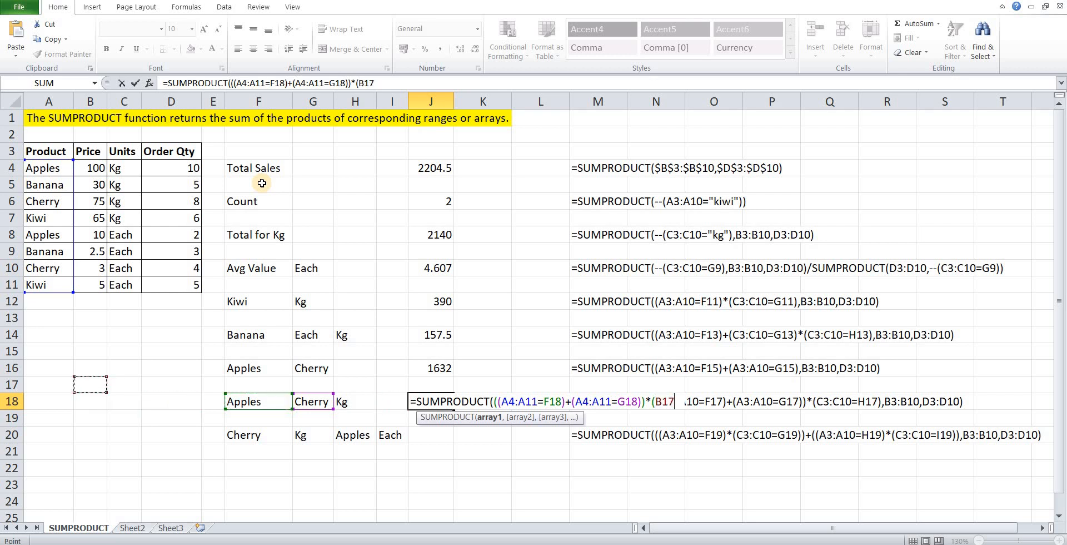
{"action": "key", "text": "Up"}
{"action": "key", "text": "Up"}
{"action": "key", "text": "Up"}
{"action": "key", "text": "Right"}
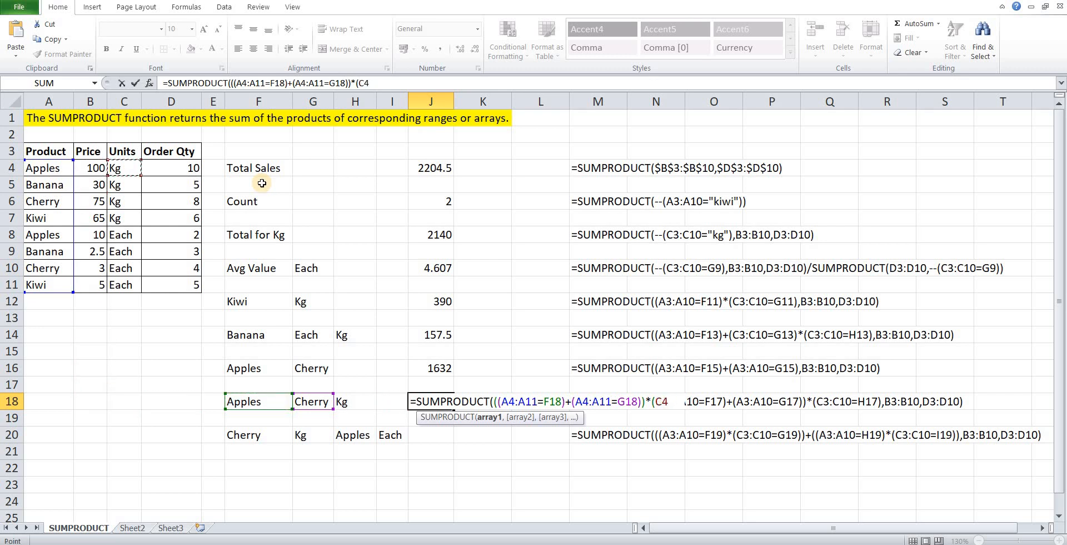
{"action": "key", "text": "ctrl+shift+Down"}
Compare the units range with the Kg criterion in H18 and close the condition as (C4:C11=H18).
{"action": "type", "text": "="}
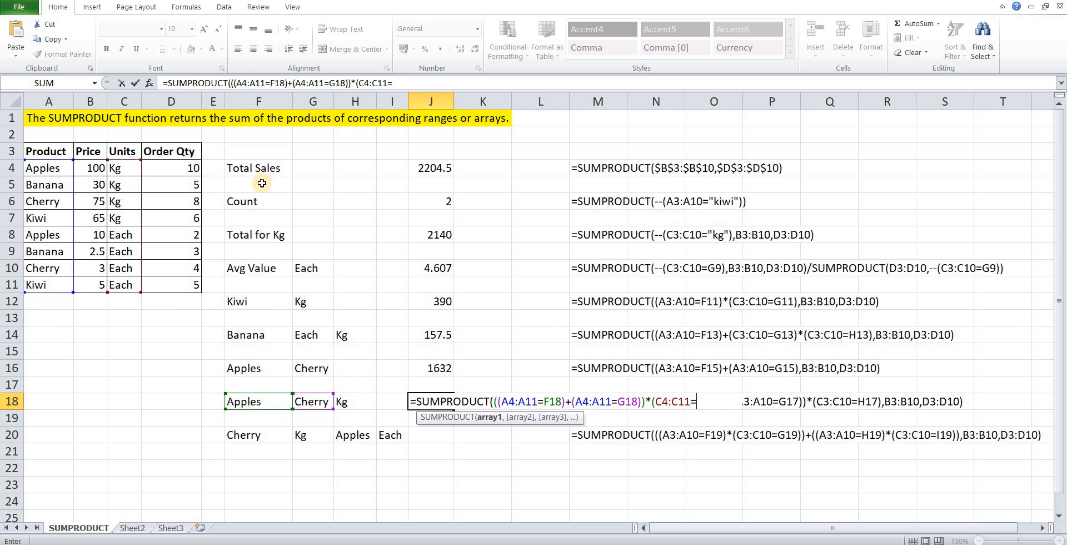
{"action": "key", "text": "Left"}
{"action": "key", "text": "Left"}
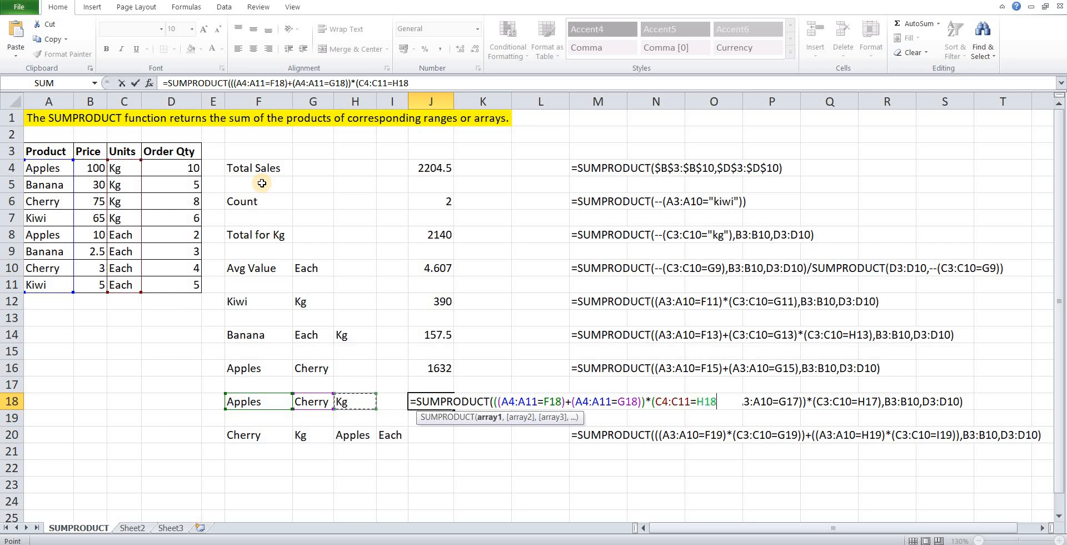
{"action": "type", "text": "),"}
Add the price range B4:B11 as the second array of the J18 formula.
{"action": "key", "text": "Left"}
{"action": "key", "text": "Left"}
{"action": "key", "text": "Left"}
{"action": "key", "text": "Up"}
{"action": "key", "text": "Up"}
{"action": "key", "text": "Up"}
{"action": "key", "text": "Up"}
{"action": "key", "text": "Up"}
{"action": "key", "text": "Up"}
{"action": "key", "text": "Up"}
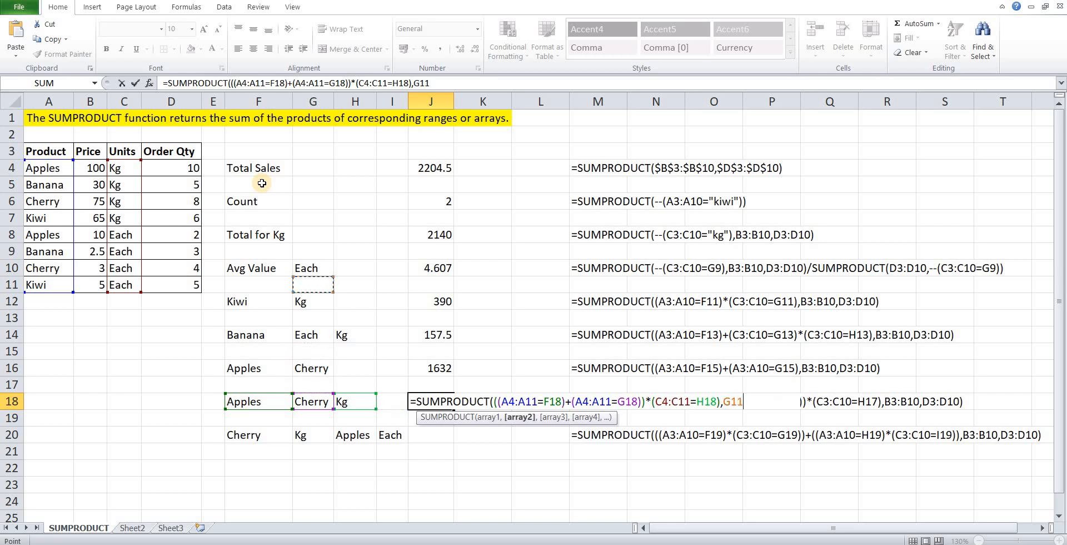
{"action": "key", "text": "Up"}
{"action": "key", "text": "Up"}
{"action": "key", "text": "Up"}
{"action": "key", "text": "Up"}
{"action": "key", "text": "Up"}
{"action": "key", "text": "Left"}
{"action": "key", "text": "Left"}
{"action": "key", "text": "Left"}
{"action": "key", "text": "Left"}
{"action": "key", "text": "Left"}
{"action": "key", "text": "Up"}
{"action": "key", "text": "Up"}
{"action": "key", "text": "ctrl+shift+Down"}
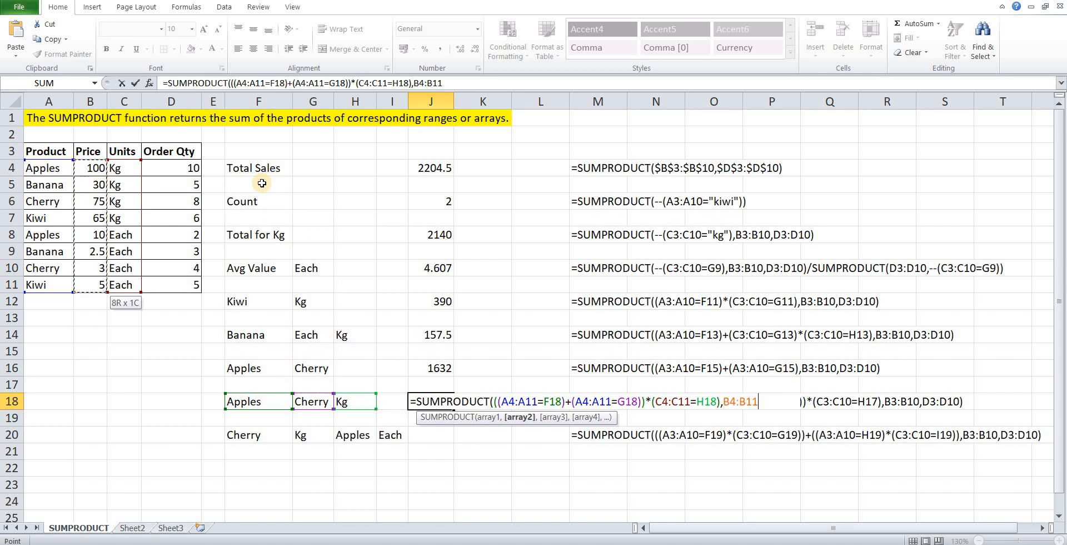
Add the order quantity range D4:D11 as the third array in J18, then close and enter the formula.
{"action": "type", "text": ","}
{"action": "key", "text": "Left"}
{"action": "key", "text": "Left"}
{"action": "key", "text": "Left"}
{"action": "key", "text": "Left"}
{"action": "key", "text": "Left"}
{"action": "key", "text": "Left"}
{"action": "key", "text": "Left"}
{"action": "key", "text": "Left"}
{"action": "key", "text": "Left"}
{"action": "key", "text": "Up"}
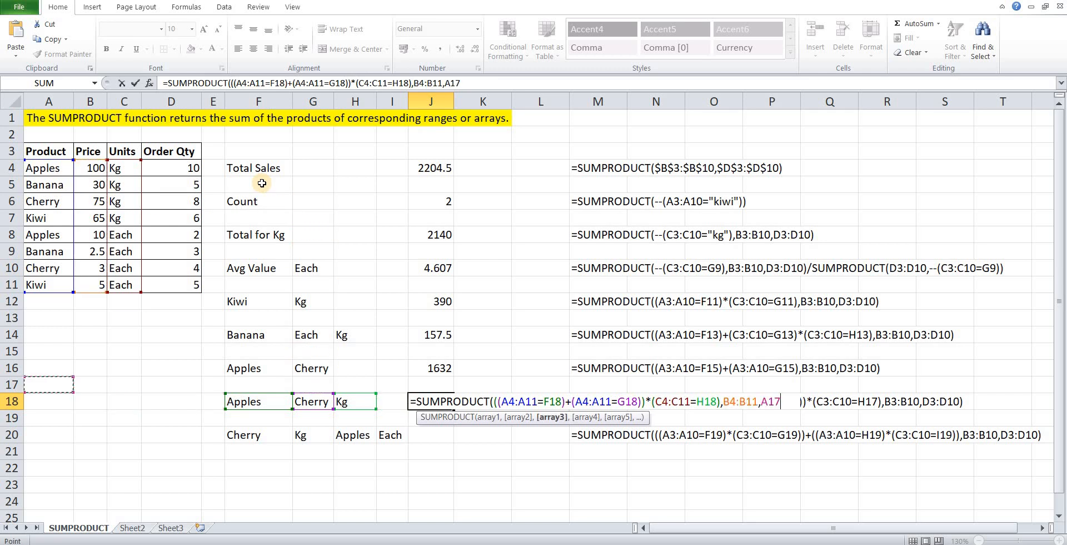
{"action": "key", "text": "Up"}
{"action": "key", "text": "Up"}
{"action": "key", "text": "Up"}
{"action": "key", "text": "Up"}
{"action": "key", "text": "Up"}
{"action": "key", "text": "Up"}
{"action": "key", "text": "Up"}
{"action": "key", "text": "Up"}
{"action": "key", "text": "Up"}
{"action": "key", "text": "Up"}
{"action": "key", "text": "Up"}
{"action": "key", "text": "Up"}
{"action": "key", "text": "Up"}
{"action": "key", "text": "Right"}
{"action": "key", "text": "Right"}
{"action": "key", "text": "Right"}
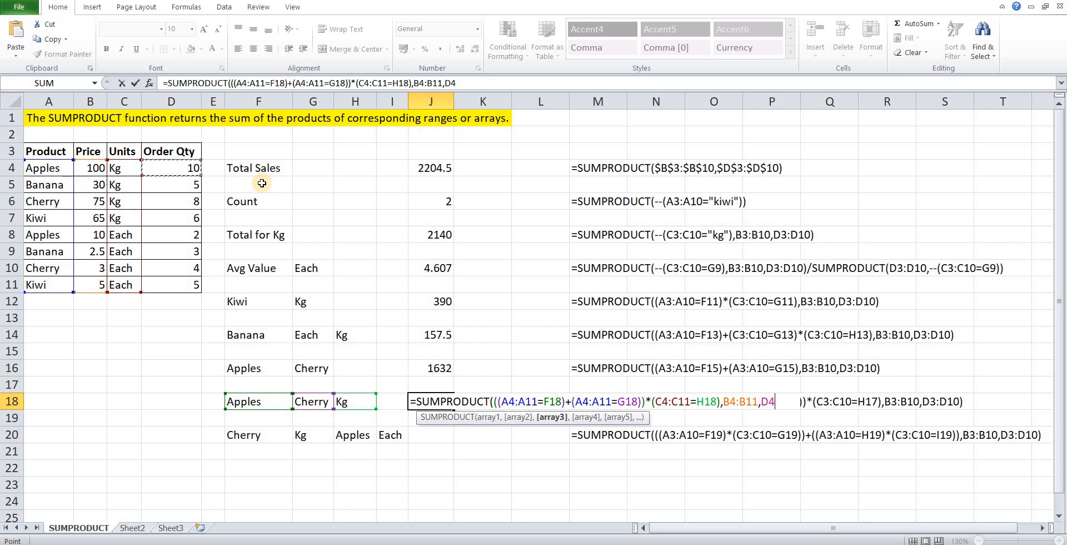
{"action": "key", "text": "ctrl+shift+Down"}
{"action": "type", "text": ")"}
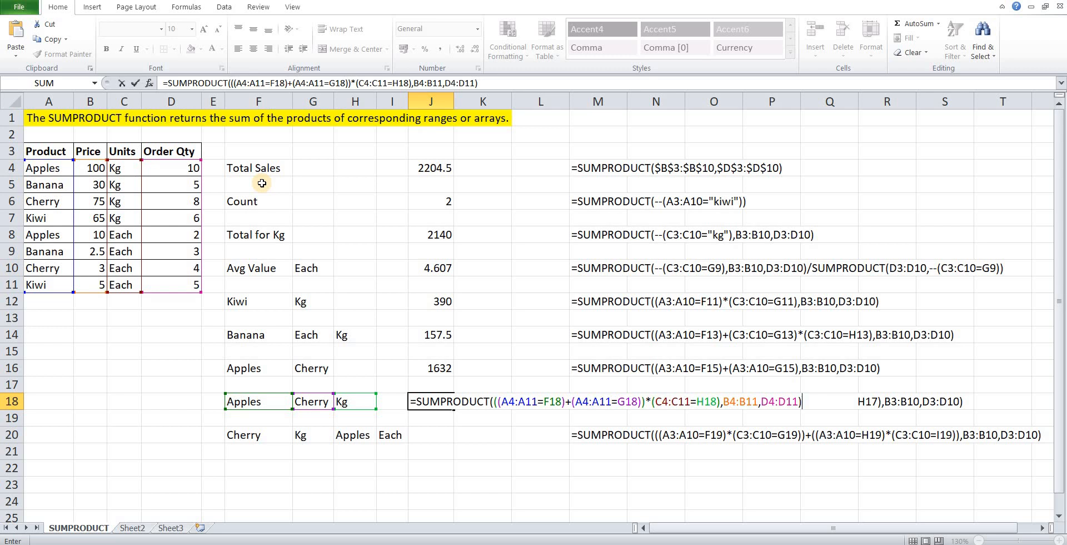
{"action": "key", "text": "Return"}
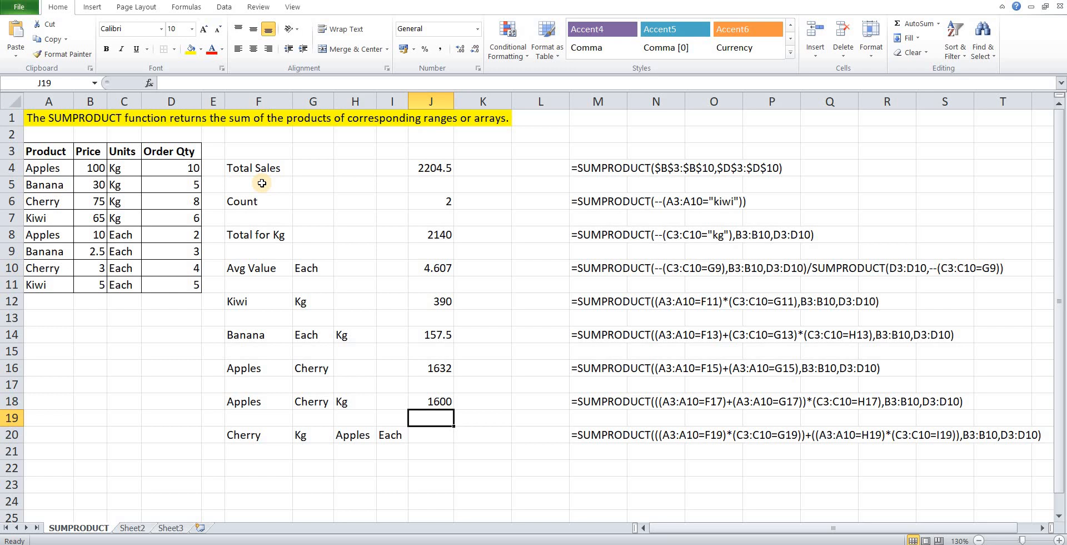
Start a SUMPRODUCT formula in J20 with two additional opening parentheses for the grouped conditions.
{"action": "key", "text": "Down"}
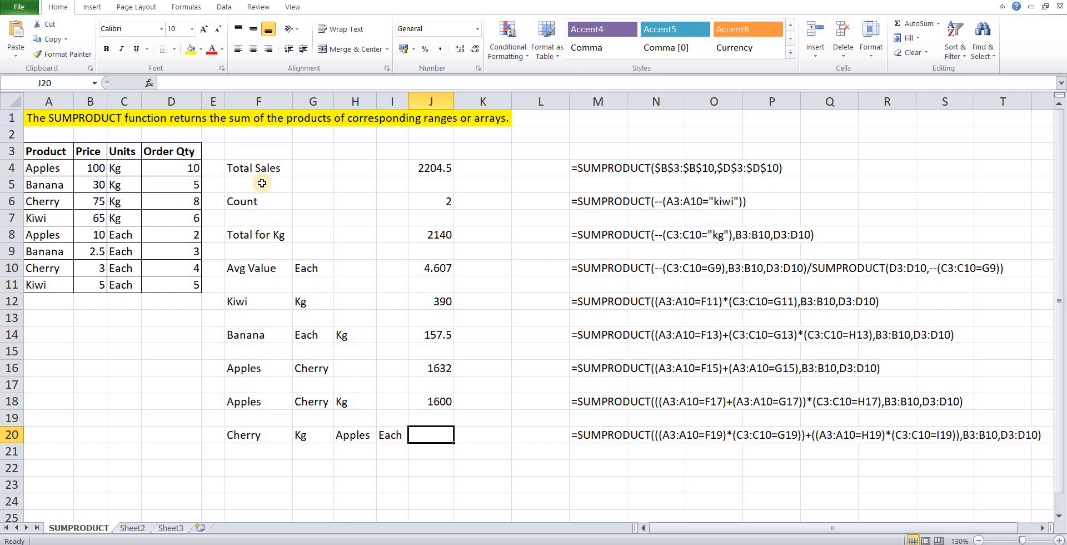
{"action": "type", "text": "=sumpro"}
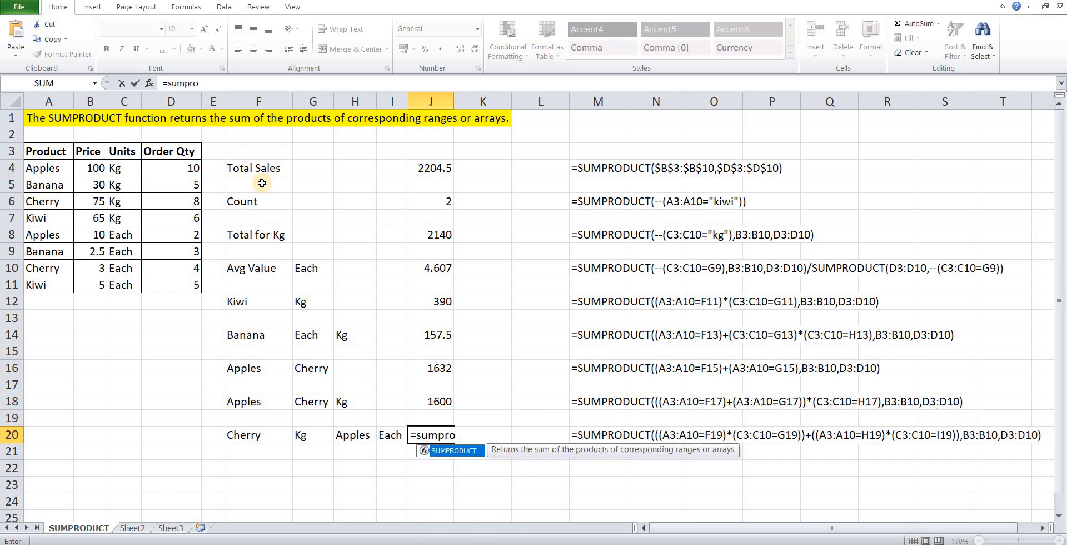
{"action": "key", "text": "Tab"}
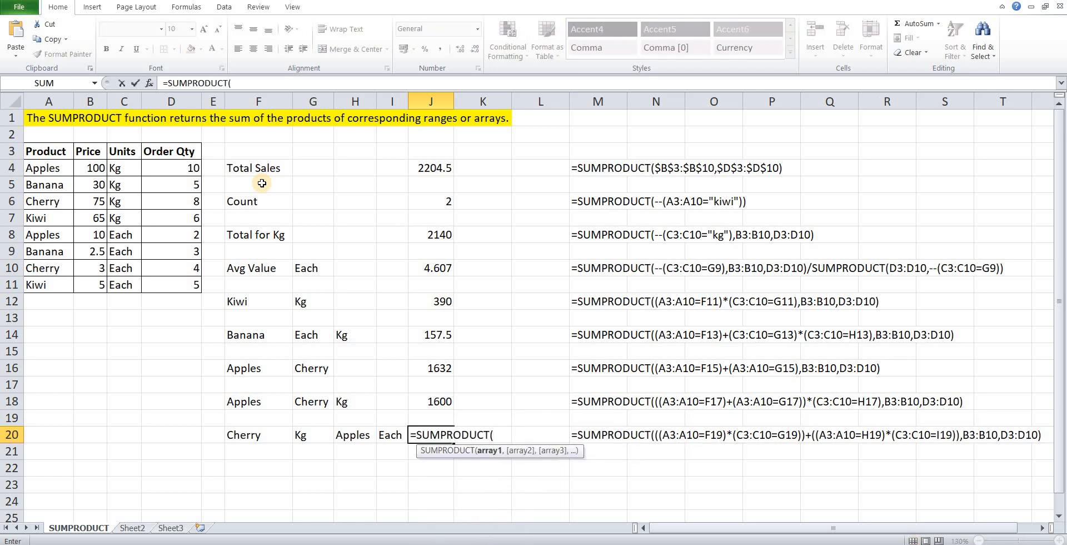
{"action": "type", "text": "("}
{"action": "type", "text": "("}
{"action": "type", "text": "sum"}
{"action": "key", "text": "BackSpace"}
{"action": "key", "text": "BackSpace"}
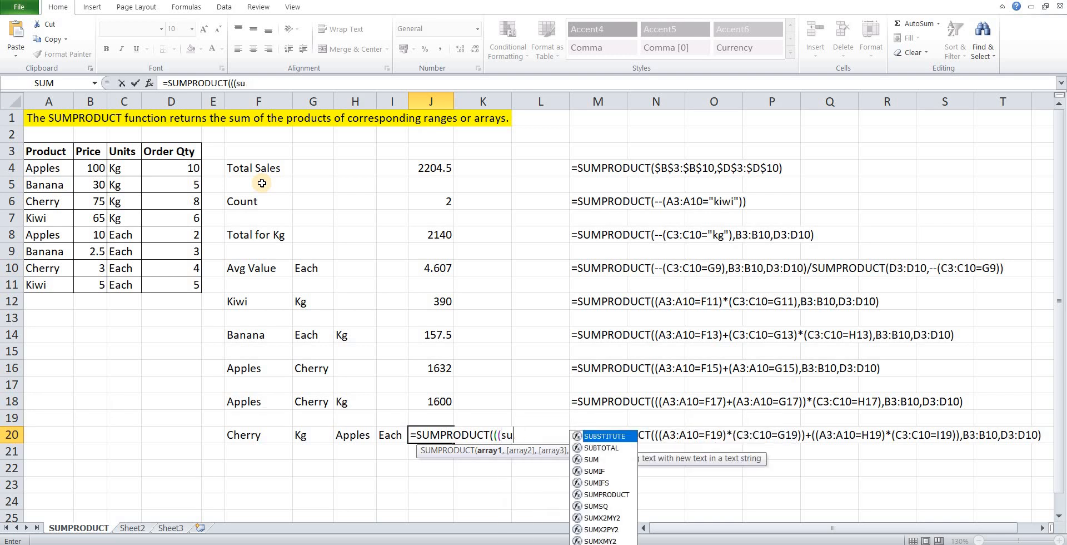
{"action": "key", "text": "BackSpace"}
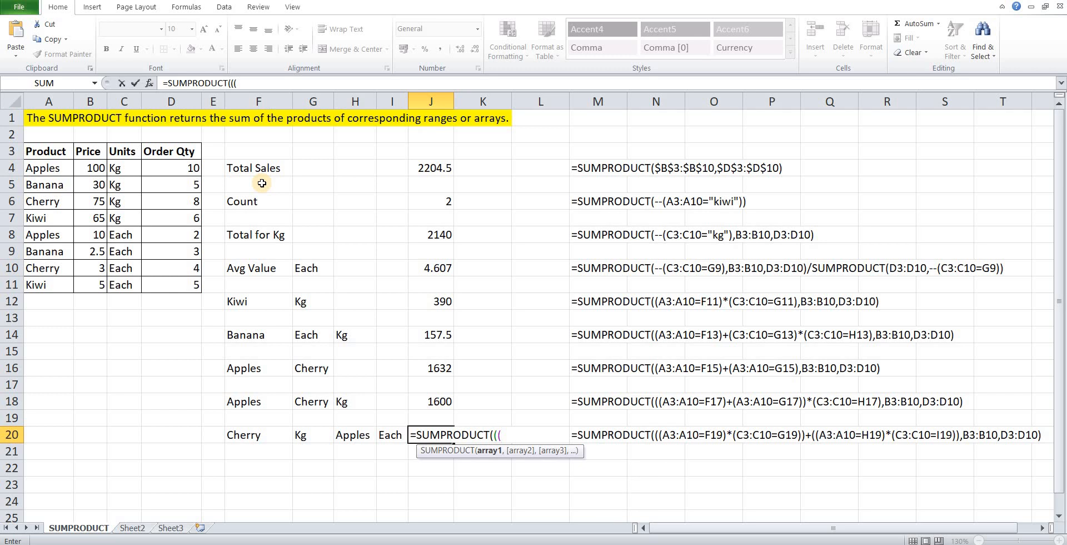
Reference the product range A4:A11 in the first condition of the J20 formula.
{"action": "key", "text": "Left"}
{"action": "key", "text": "Left"}
{"action": "key", "text": "Left"}
{"action": "key", "text": "Left"}
{"action": "key", "text": "Left"}
{"action": "key", "text": "Left"}
{"action": "key", "text": "Left"}
{"action": "key", "text": "Left"}
{"action": "key", "text": "Left"}
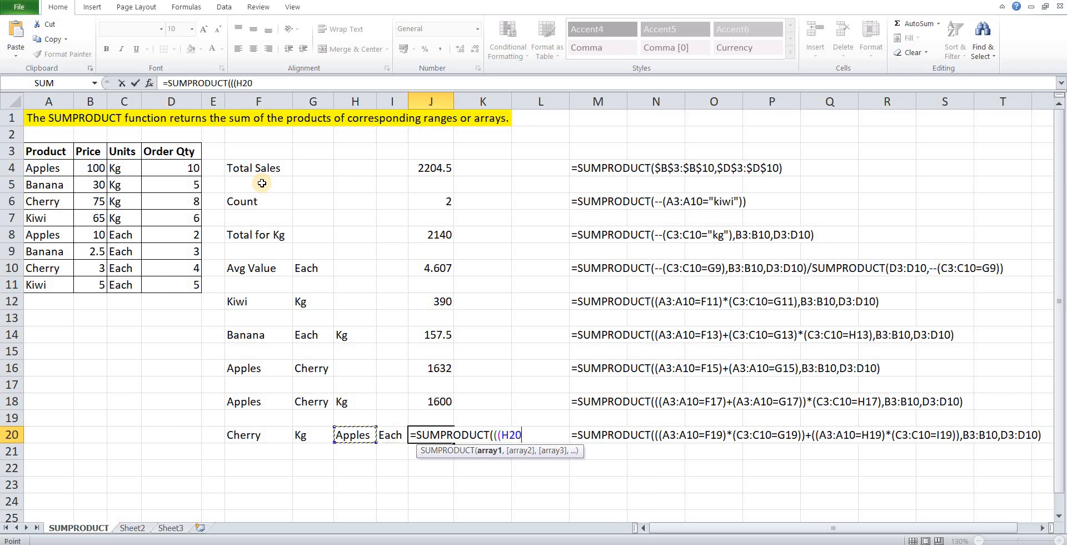
{"action": "key", "text": "Up"}
{"action": "key", "text": "Up"}
{"action": "key", "text": "Up"}
{"action": "key", "text": "Up"}
{"action": "key", "text": "Up"}
{"action": "key", "text": "Up"}
{"action": "key", "text": "Up"}
{"action": "key", "text": "Up"}
{"action": "key", "text": "Up"}
{"action": "key", "text": "Up"}
{"action": "key", "text": "Up"}
{"action": "key", "text": "Up"}
{"action": "key", "text": "Up"}
{"action": "key", "text": "Up"}
{"action": "key", "text": "Up"}
{"action": "key", "text": "Up"}
{"action": "key", "text": "shift+Down"}
{"action": "key", "text": "shift+Down"}
{"action": "key", "text": "shift+Down"}
{"action": "key", "text": "shift+Down"}
{"action": "key", "text": "shift+Down"}
{"action": "key", "text": "shift+Down"}
{"action": "key", "text": "shift+Down"}
Compare the product range with the Cherry criterion in F20, close the condition and append a plus sign.
{"action": "type", "text": "="}
{"action": "key", "text": "Left"}
{"action": "key", "text": "Left"}
{"action": "key", "text": "Left"}
{"action": "key", "text": "Left"}
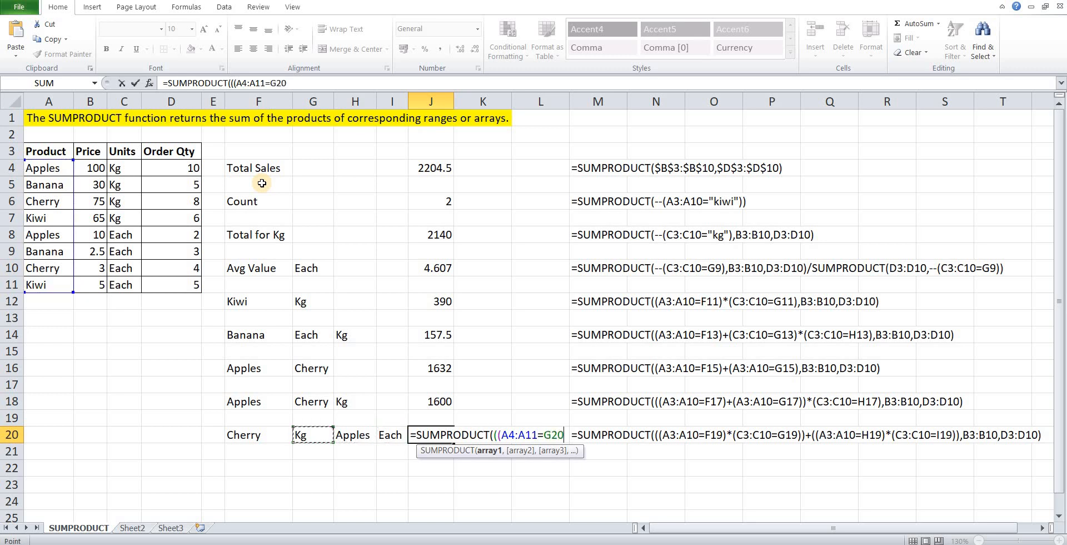
{"action": "type", "text": ")+"}
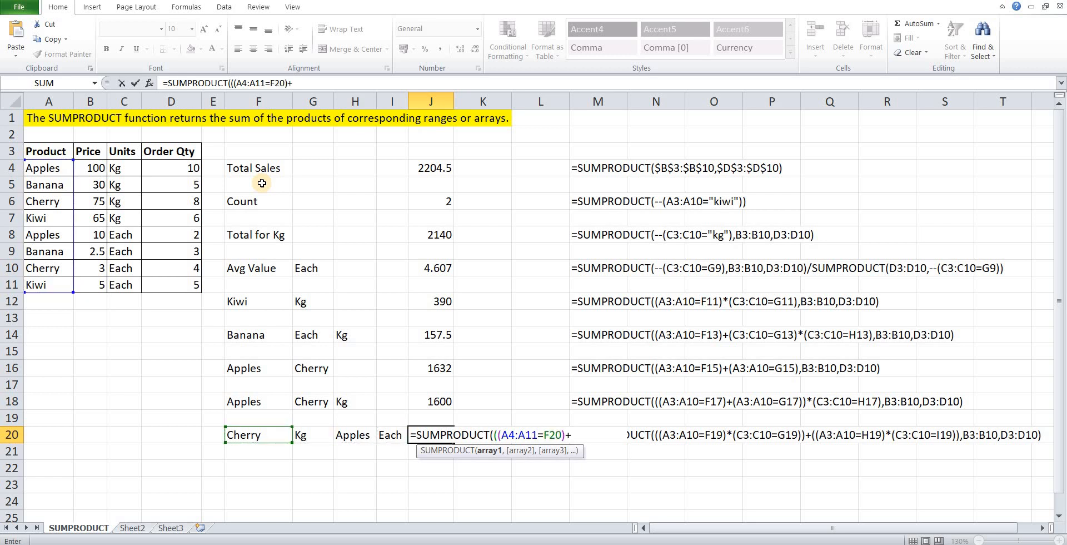
Replace the trailing plus sign in J20 with a multiplication sign and open a second condition referencing the units range C4:C11.
{"action": "key", "text": "BackSpace"}
{"action": "type", "text": "*("}
{"action": "key", "text": "Left"}
{"action": "key", "text": "Left"}
{"action": "key", "text": "Left"}
{"action": "key", "text": "Left"}
{"action": "key", "text": "Left"}
{"action": "key", "text": "Up"}
{"action": "key", "text": "Up"}
{"action": "key", "text": "Up"}
{"action": "key", "text": "Up"}
{"action": "key", "text": "Up"}
{"action": "key", "text": "Up"}
{"action": "key", "text": "Up"}
{"action": "key", "text": "Up"}
{"action": "key", "text": "Up"}
{"action": "key", "text": "Up"}
{"action": "key", "text": "Up"}
{"action": "key", "text": "Up"}
{"action": "key", "text": "Up"}
{"action": "key", "text": "Up"}
{"action": "key", "text": "Up"}
{"action": "key", "text": "Up"}
{"action": "key", "text": "Up"}
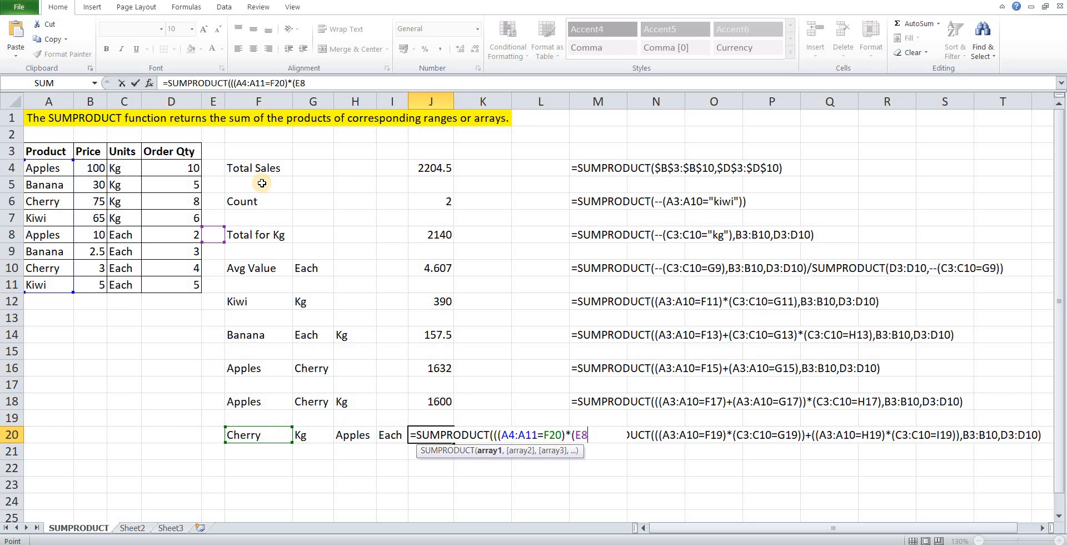
{"action": "key", "text": "Left"}
{"action": "key", "text": "Left"}
{"action": "key", "text": "Down"}
{"action": "key", "text": "ctrl+shift+Down"}
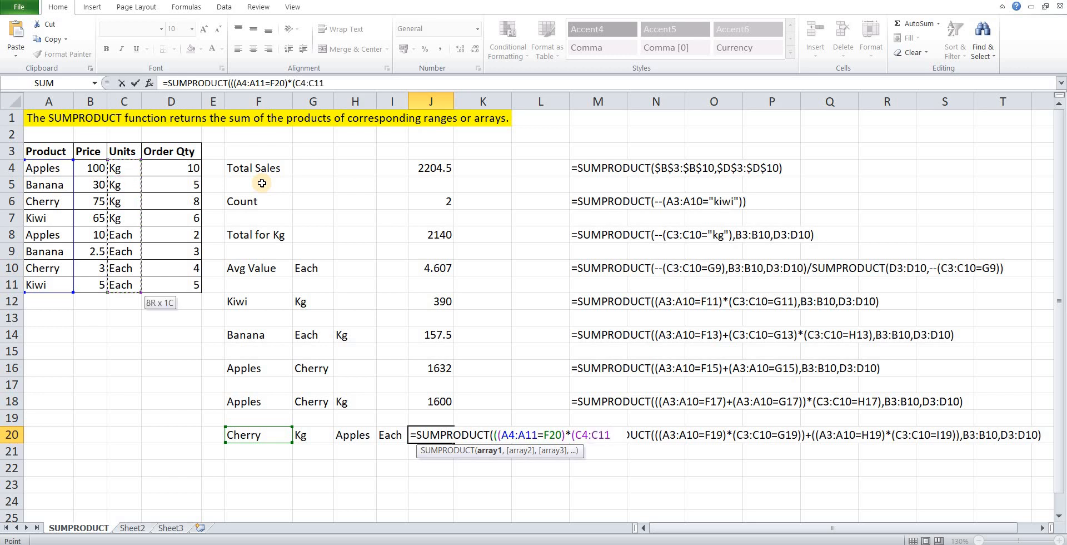
Compare the units range with the Kg criterion in G20, close the first condition group and append a plus sign.
{"action": "type", "text": "="}
{"action": "key", "text": "Left"}
Open the second condition group in the J20 formula and reference the product range A4:A11.
{"action": "key", "text": "Left"}
{"action": "key", "text": "Left"}
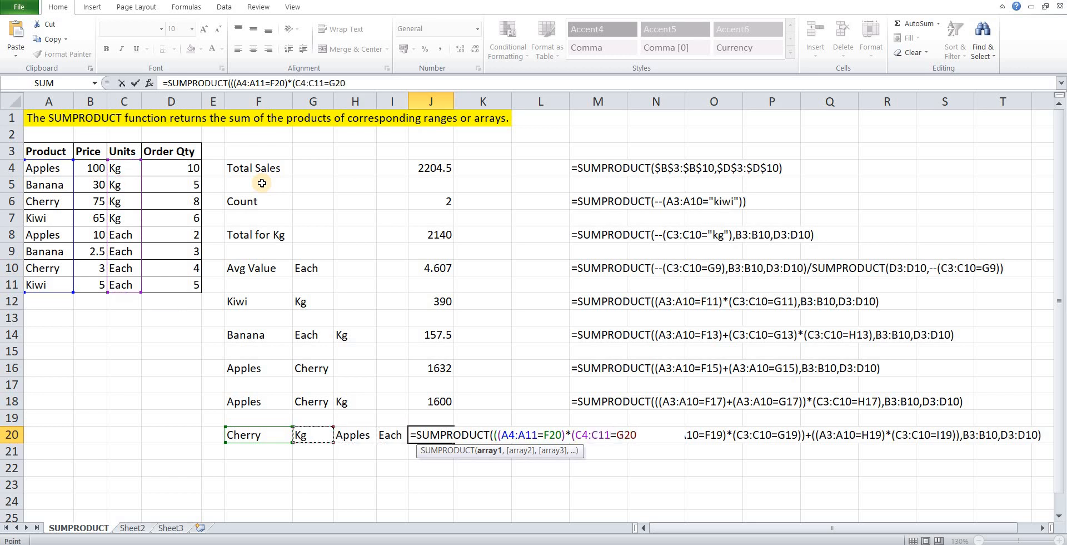
{"action": "type", "text": "))+(("}
{"action": "key", "text": "Left"}
{"action": "key", "text": "Left"}
{"action": "key", "text": "Left"}
{"action": "key", "text": "Left"}
{"action": "key", "text": "Left"}
{"action": "key", "text": "Left"}
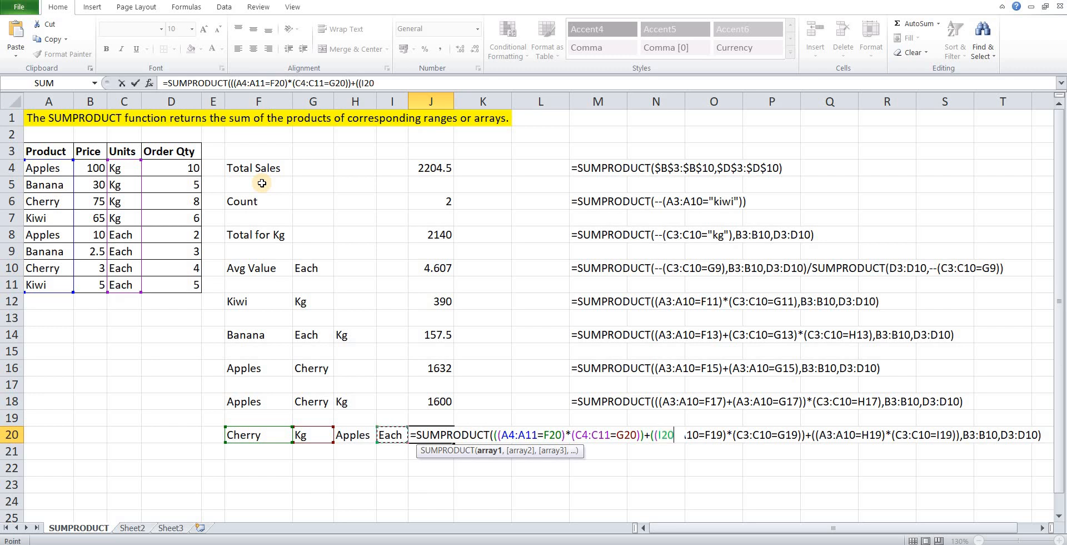
{"action": "key", "text": "Up"}
{"action": "key", "text": "Up"}
{"action": "key", "text": "ctrl+Up"}
{"action": "key", "text": "ctrl+Up"}
Compare the second group's product range with the Apples criterion in H20, close the condition and append a multiplication sign.
{"action": "key", "text": "Left"}
{"action": "key", "text": "Left"}
{"action": "key", "text": "Left"}
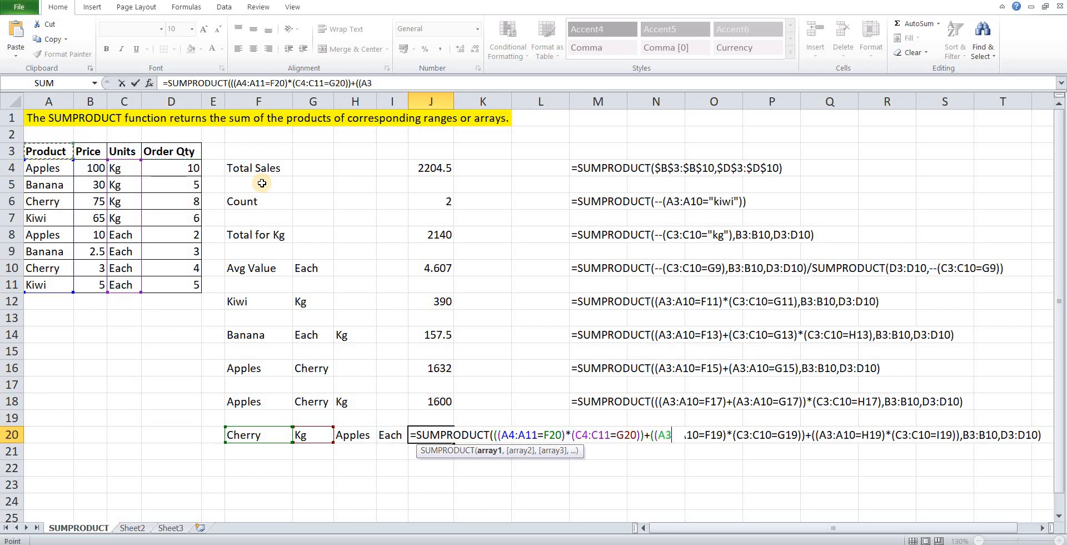
{"action": "key", "text": "Down"}
{"action": "key", "text": "ctrl+shift+Down"}
{"action": "type", "text": "="}
Open the second group's units condition in J20 and reference the range C4:C11.
{"action": "key", "text": "Left"}
{"action": "key", "text": "Left"}
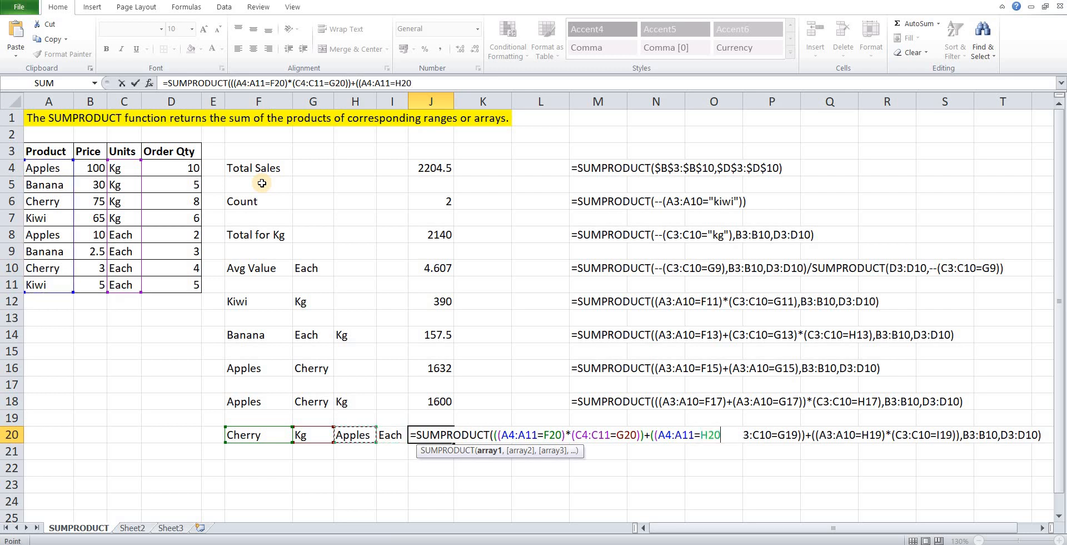
{"action": "type", "text": ")*("}
{"action": "key", "text": "Left"}
{"action": "key", "text": "Left"}
{"action": "key", "text": "Left"}
{"action": "key", "text": "Left"}
{"action": "key", "text": "Left"}
{"action": "key", "text": "Left"}
{"action": "key", "text": "Left"}
{"action": "key", "text": "Left"}
{"action": "key", "text": "Up"}
{"action": "key", "text": "Up"}
{"action": "key", "text": "Up"}
{"action": "key", "text": "Up"}
{"action": "key", "text": "Up"}
{"action": "key", "text": "Up"}
{"action": "key", "text": "Up"}
{"action": "key", "text": "Up"}
{"action": "key", "text": "Up"}
{"action": "key", "text": "Up"}
{"action": "key", "text": "Up"}
{"action": "key", "text": "Up"}
{"action": "key", "text": "Up"}
{"action": "key", "text": "Up"}
{"action": "key", "text": "Up"}
{"action": "key", "text": "Up"}
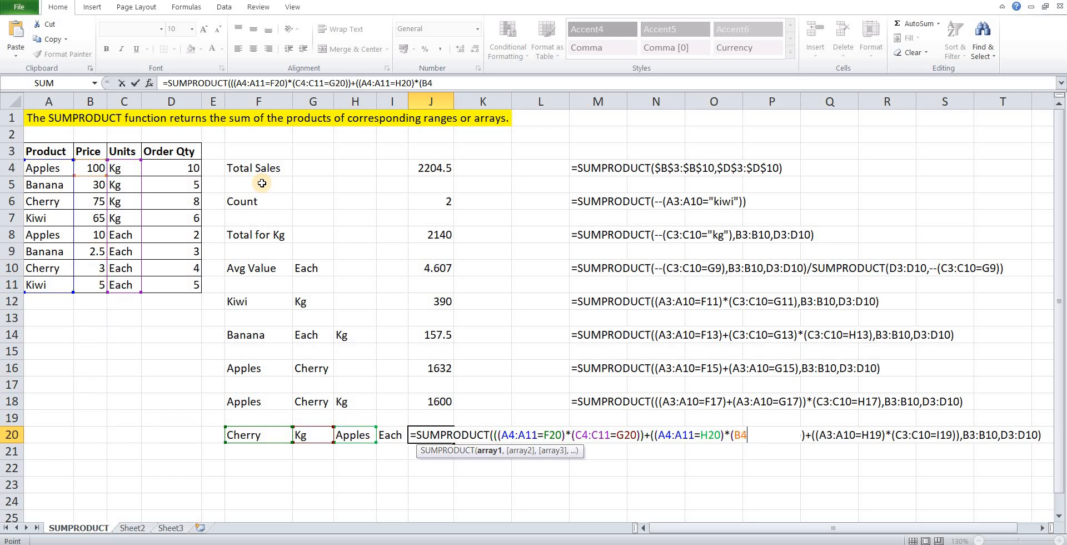
{"action": "key", "text": "Right"}
{"action": "key", "text": "shift+Down"}
{"action": "key", "text": "shift+Down"}
{"action": "key", "text": "shift+Down"}
{"action": "key", "text": "shift+Down"}
{"action": "key", "text": "shift+Down"}
{"action": "key", "text": "shift+Down"}
{"action": "key", "text": "shift+Down"}
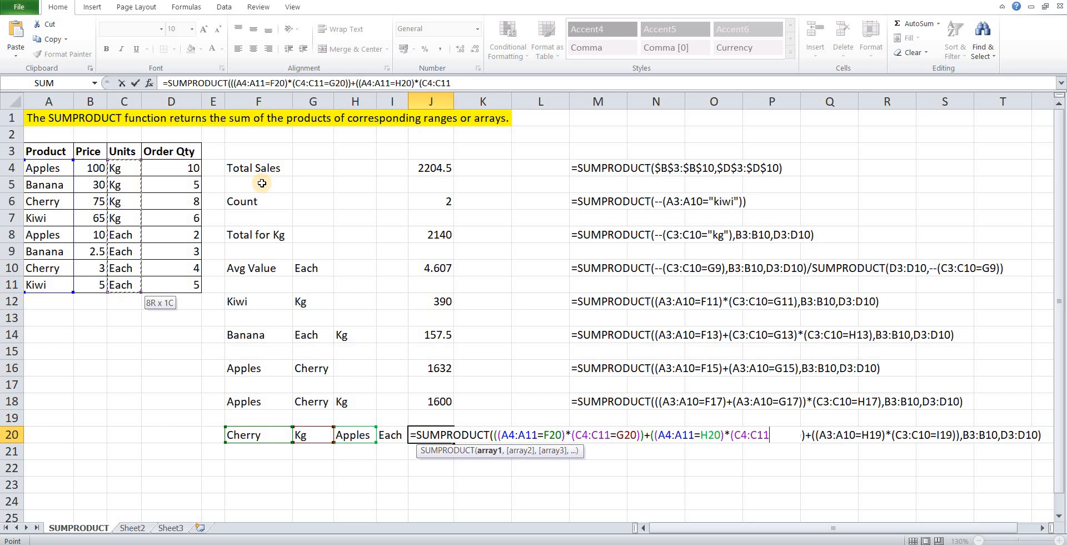
Compare the units range with the Each criterion in I20 and close both the condition and the second group.
{"action": "type", "text": "="}
{"action": "key", "text": "Left"}
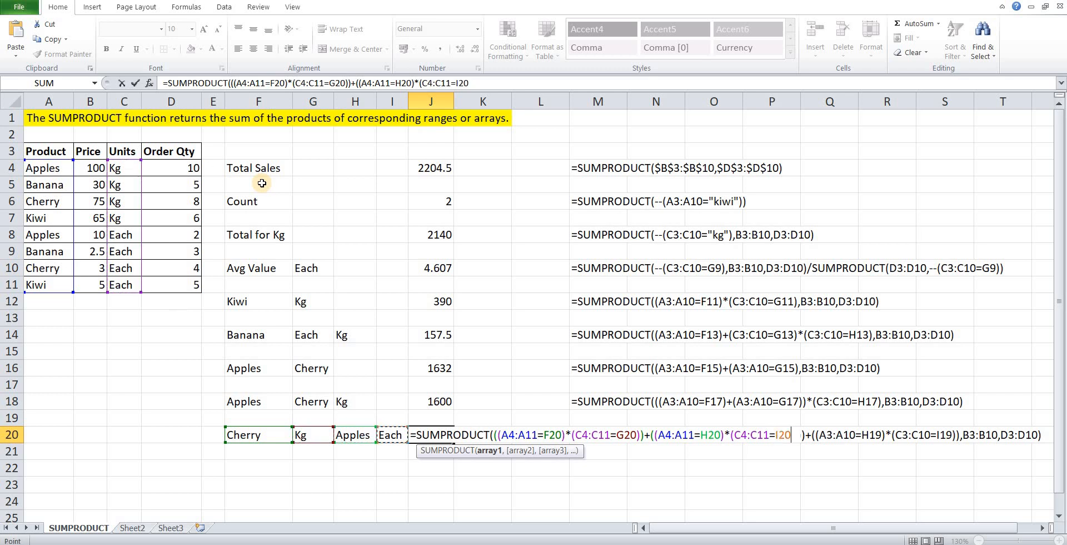
{"action": "type", "text": ")),"}
Add the price range B4:B11 as the second array of the J20 formula.
{"action": "key", "text": "Left"}
{"action": "key", "text": "Left"}
{"action": "key", "text": "Left"}
{"action": "key", "text": "Left"}
{"action": "key", "text": "Left"}
{"action": "key", "text": "Left"}
{"action": "key", "text": "Left"}
{"action": "key", "text": "Left"}
{"action": "key", "text": "Left"}
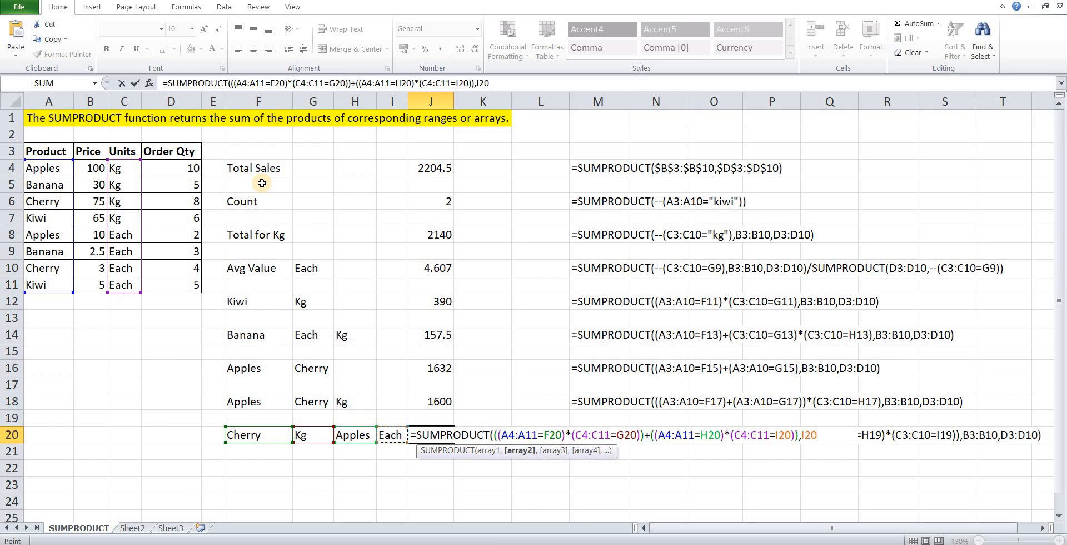
{"action": "key", "text": "Up"}
{"action": "key", "text": "Up"}
{"action": "key", "text": "Up"}
{"action": "key", "text": "Up"}
{"action": "key", "text": "Up"}
{"action": "key", "text": "Up"}
{"action": "key", "text": "Up"}
{"action": "key", "text": "Up"}
{"action": "key", "text": "Up"}
{"action": "key", "text": "Up"}
{"action": "key", "text": "Up"}
{"action": "key", "text": "Up"}
{"action": "key", "text": "Up"}
{"action": "key", "text": "Up"}
{"action": "key", "text": "Up"}
{"action": "key", "text": "Right"}
{"action": "key", "text": "Up"}
{"action": "key", "text": "shift+Down"}
{"action": "key", "text": "shift+Down"}
{"action": "key", "text": "shift+Down"}
{"action": "key", "text": "shift+Down"}
{"action": "key", "text": "shift+Down"}
{"action": "key", "text": "shift+Down"}
{"action": "key", "text": "shift+Down"}
Add the order quantity range D4:D11 as the third array in J20, then close and enter the formula.
{"action": "type", "text": ","}
{"action": "key", "text": "Left"}
{"action": "key", "text": "Left"}
{"action": "key", "text": "Left"}
{"action": "key", "text": "Left"}
{"action": "key", "text": "Left"}
{"action": "key", "text": "Left"}
{"action": "key", "text": "Left"}
{"action": "key", "text": "Left"}
{"action": "key", "text": "Left"}
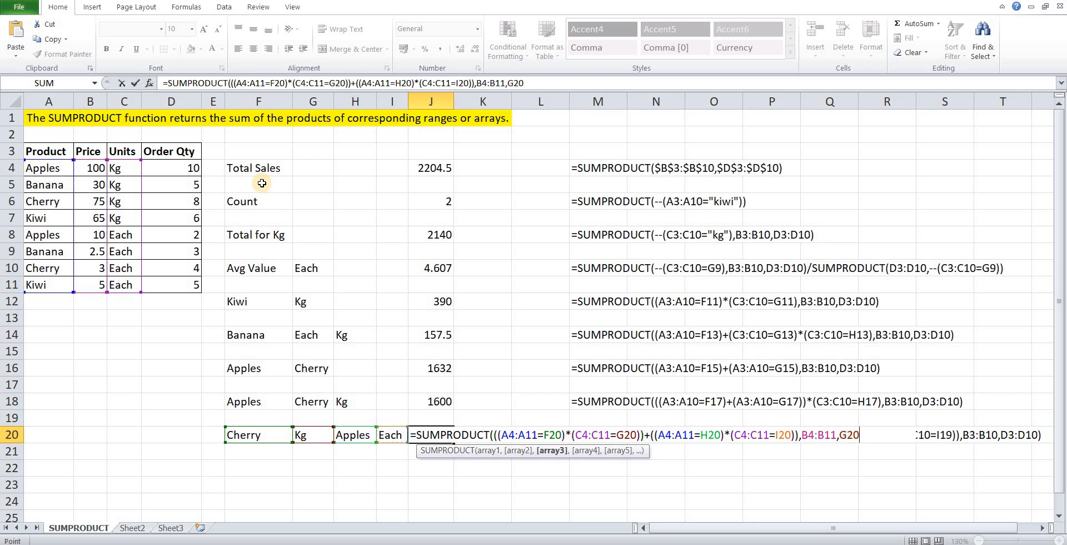
{"action": "key", "text": "Up"}
{"action": "key", "text": "Up"}
{"action": "key", "text": "Up"}
{"action": "key", "text": "Up"}
{"action": "key", "text": "Up"}
{"action": "key", "text": "Up"}
{"action": "key", "text": "Up"}
{"action": "key", "text": "Up"}
{"action": "key", "text": "Up"}
{"action": "key", "text": "Up"}
{"action": "key", "text": "Up"}
{"action": "key", "text": "Up"}
{"action": "key", "text": "Up"}
{"action": "key", "text": "Up"}
{"action": "key", "text": "Right"}
{"action": "key", "text": "Up"}
{"action": "key", "text": "Right"}
{"action": "key", "text": "Right"}
{"action": "key", "text": "Up"}
{"action": "key", "text": "shift+Down"}
{"action": "key", "text": "shift+Down"}
{"action": "key", "text": "shift+Down"}
{"action": "key", "text": "shift+Down"}
{"action": "key", "text": "shift+Down"}
{"action": "key", "text": "shift+Down"}
{"action": "key", "text": "shift+Down"}
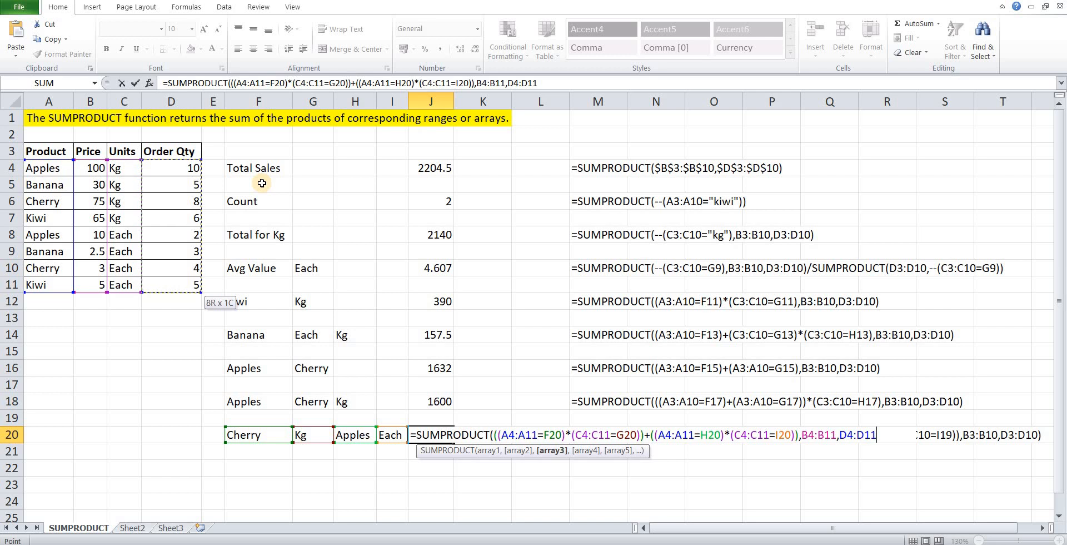
{"action": "type", "text": ")"}
{"action": "key", "text": "Return"}
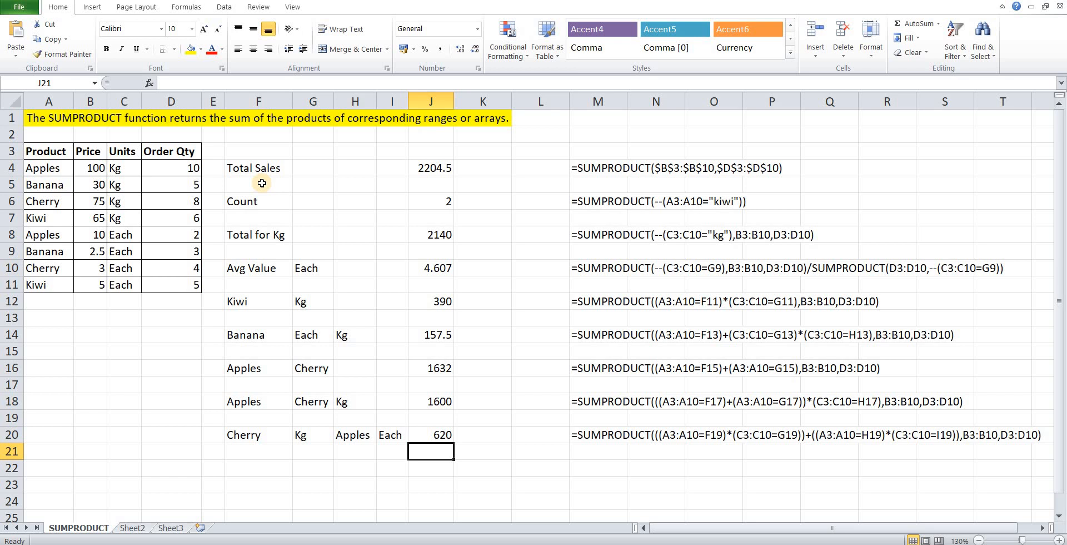
{"action": "key", "text": "Right"}
{"action": "key", "text": "Left"}
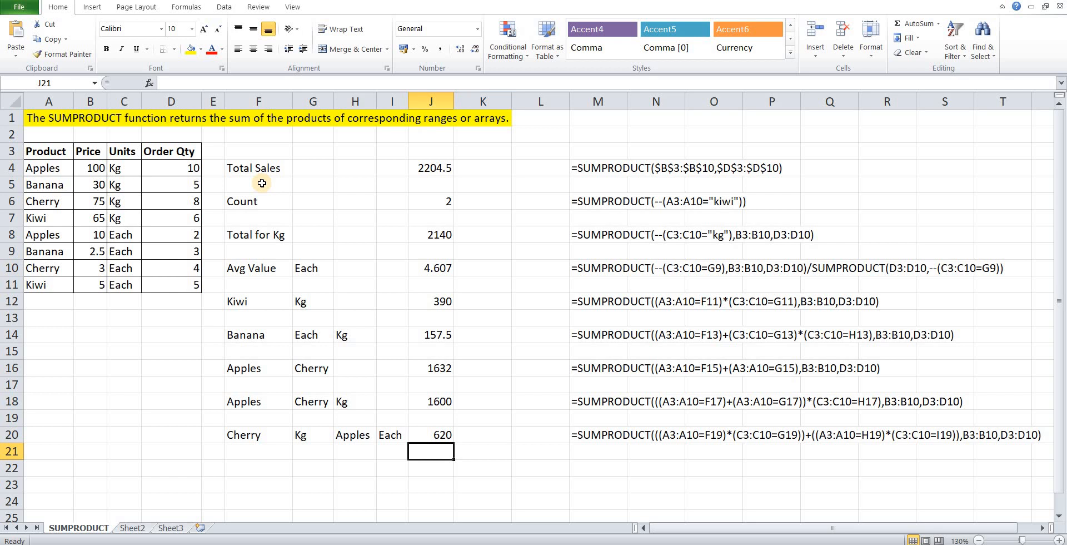